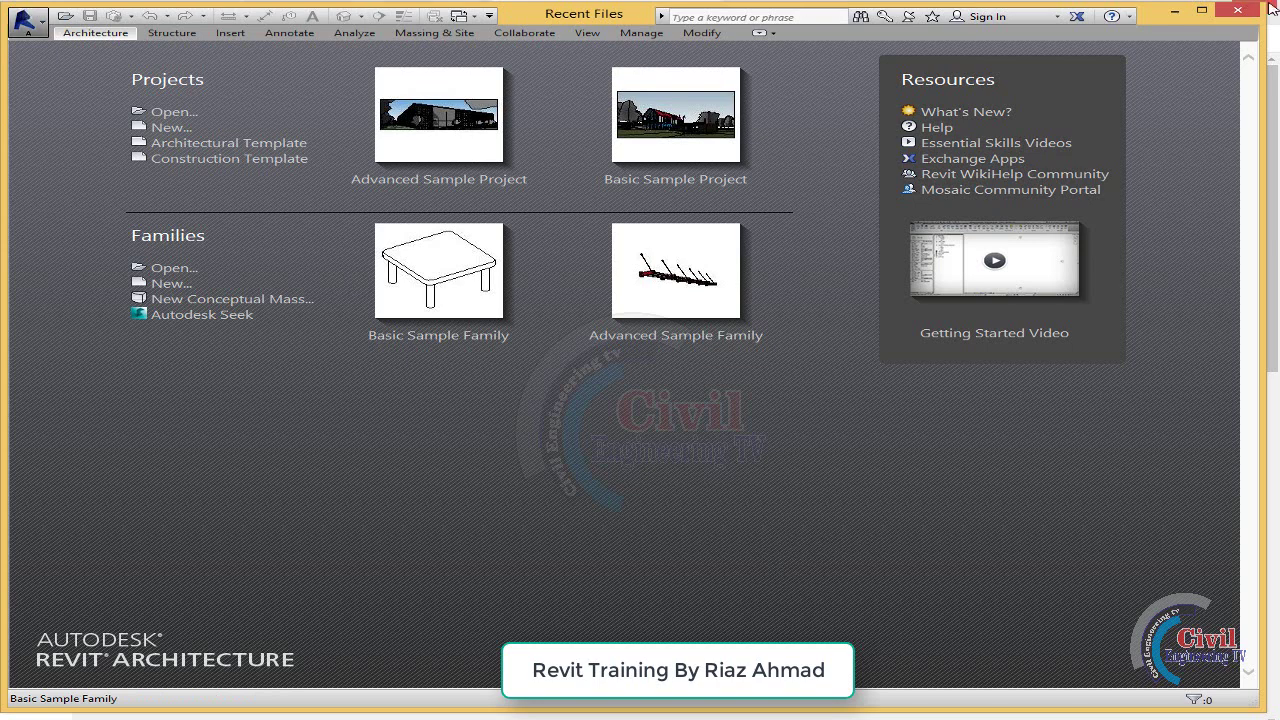
Step: Maximize the program window and open the Basic Sample Project
click(1200, 10)
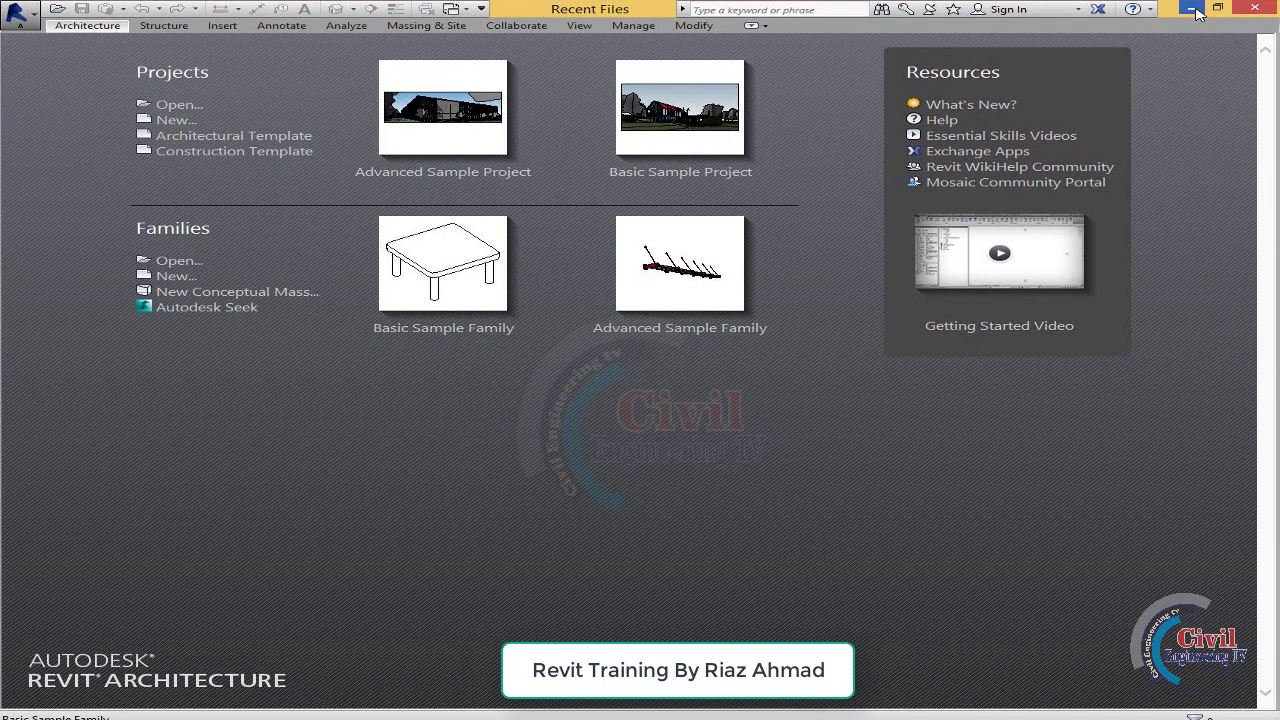
click(24, 16)
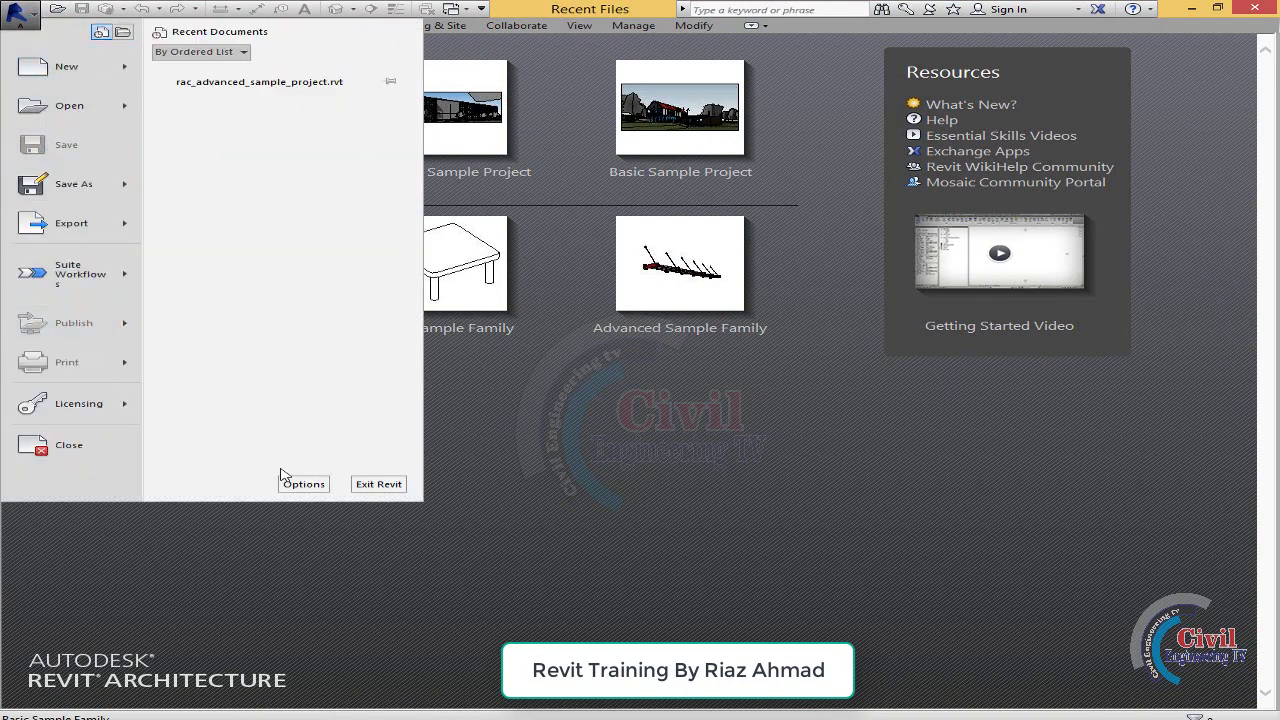
click(33, 16)
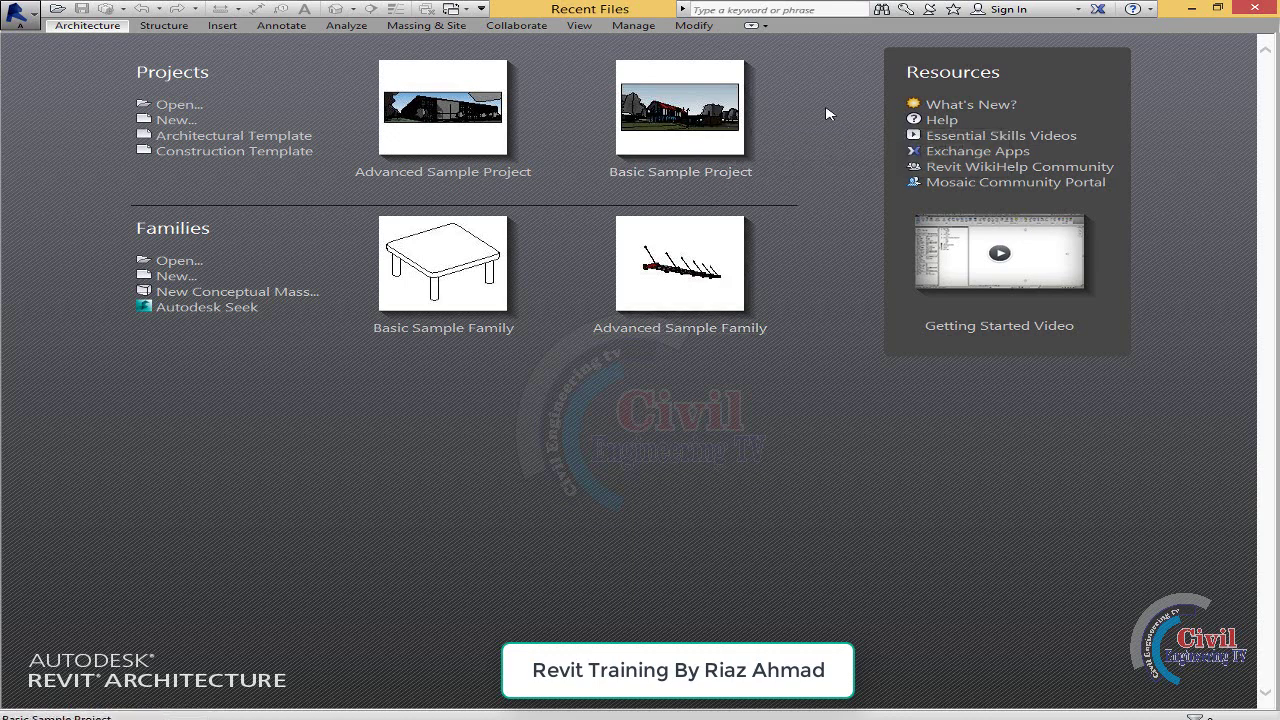
click(664, 124)
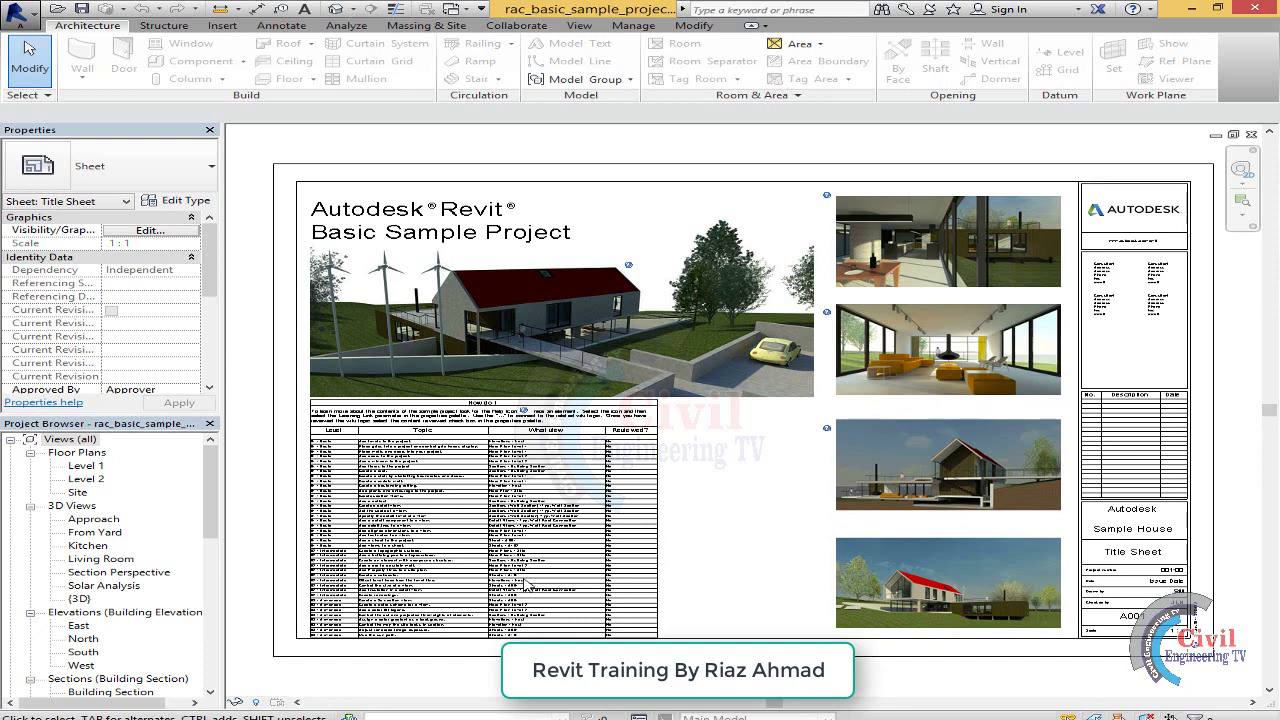
Step: Examine the "How do I" table on the title sheet, including its level, topic, view and reviewed columns
scroll(462, 603, up, 2)
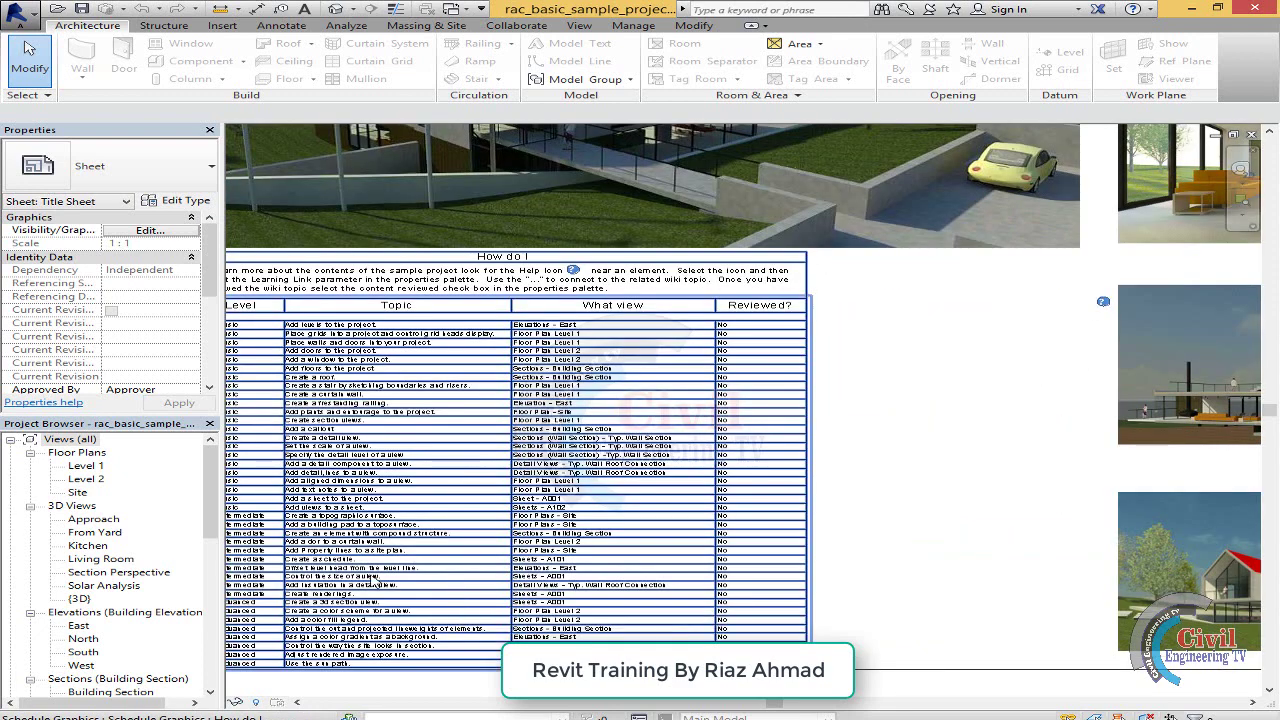
scroll(330, 551, up, 3)
scroll(670, 398, down, 3)
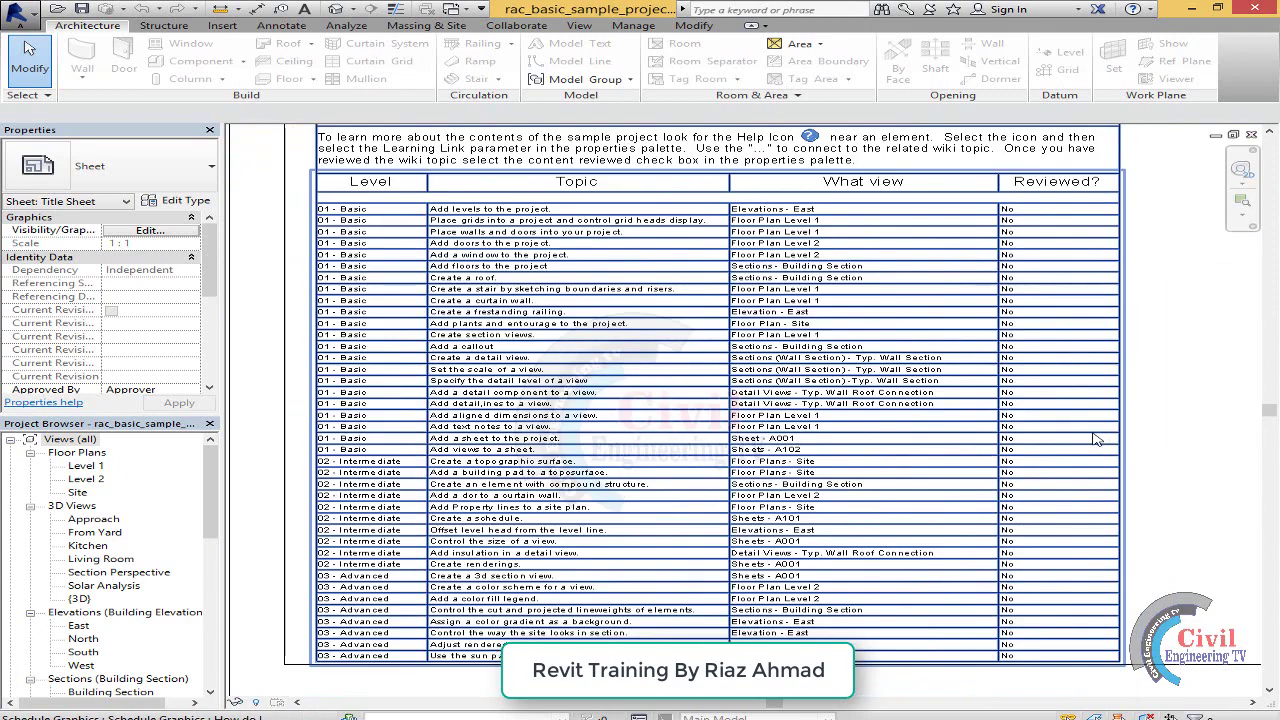
scroll(355, 185, up, 2)
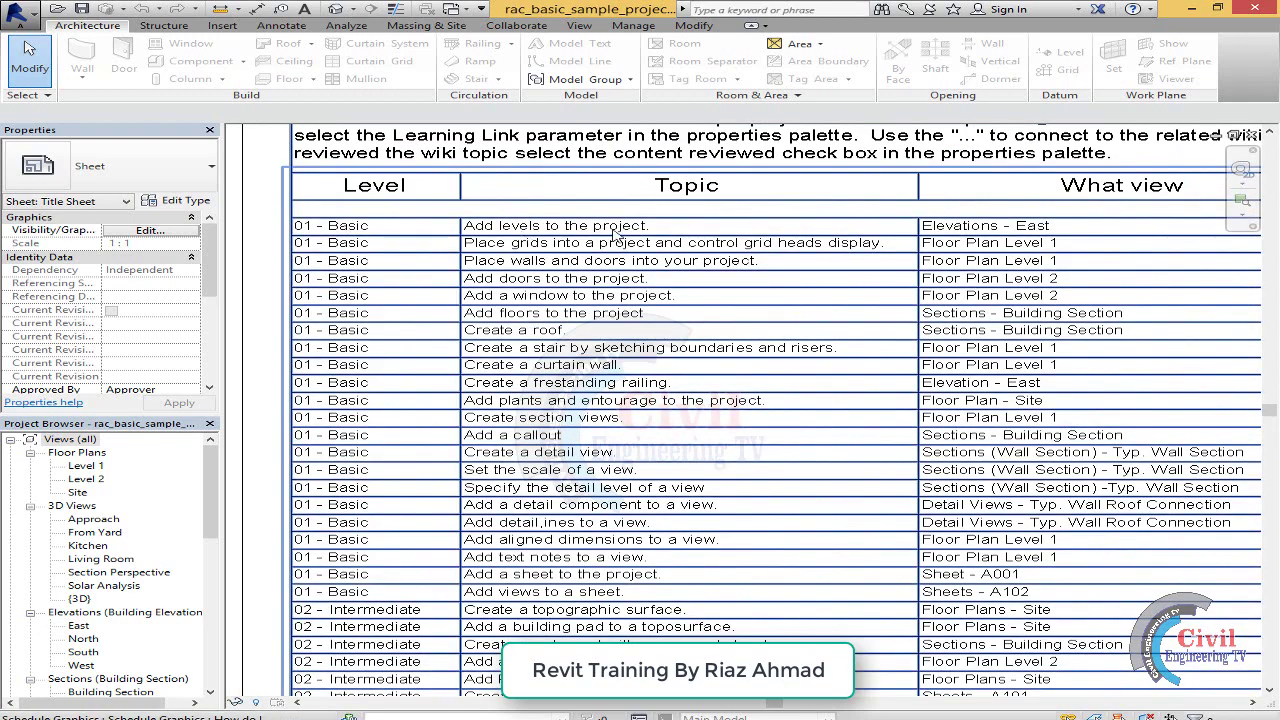
scroll(598, 288, down, 1)
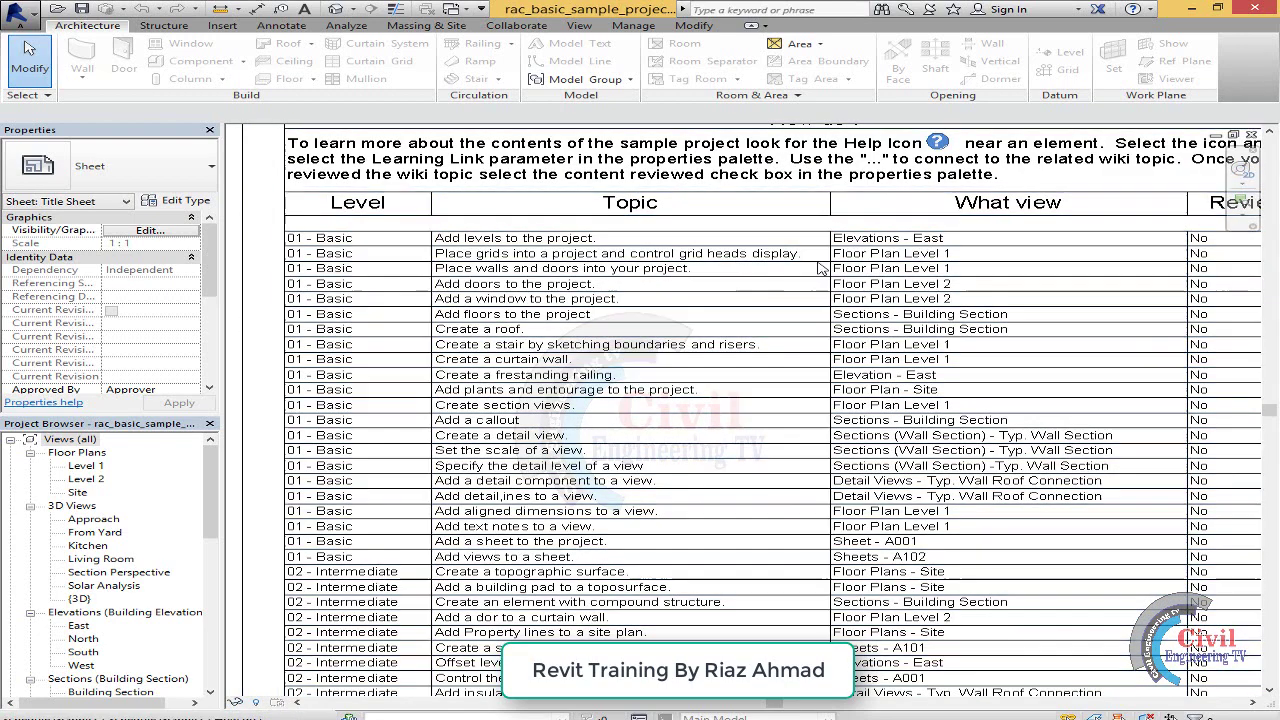
scroll(440, 322, down, 1)
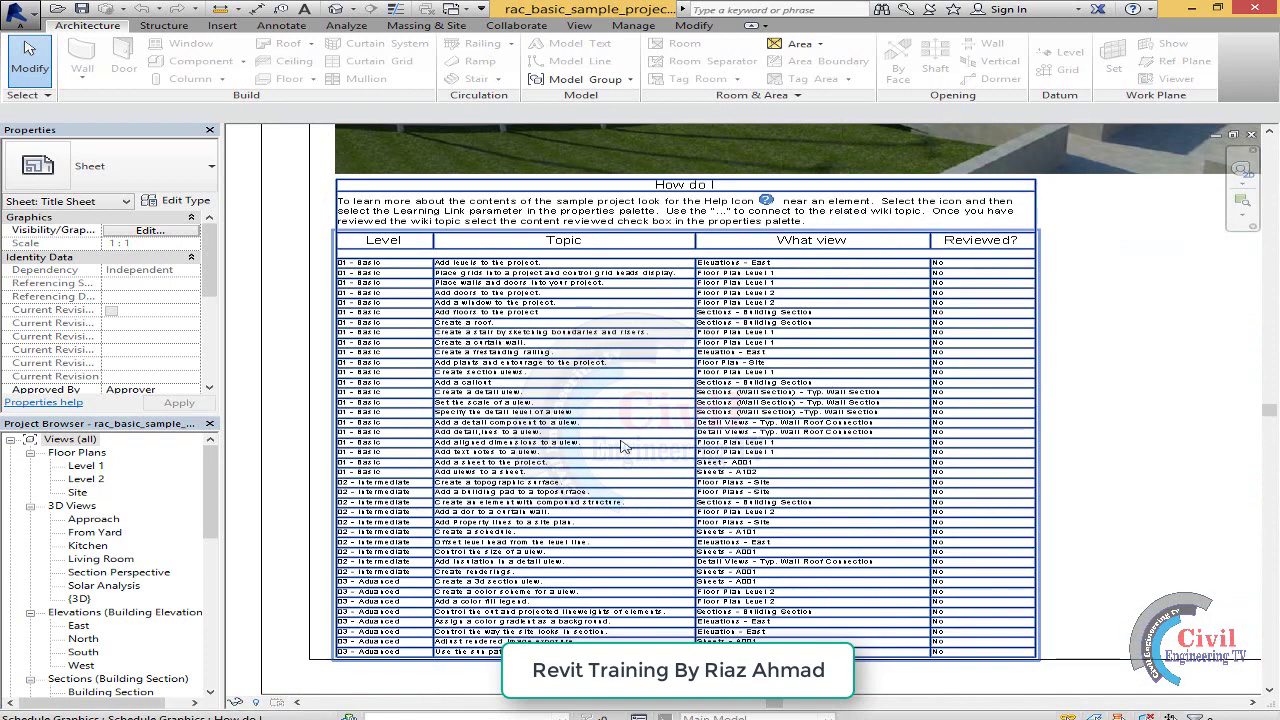
scroll(624, 445, down, 2)
scroll(1262, 478, down, 1)
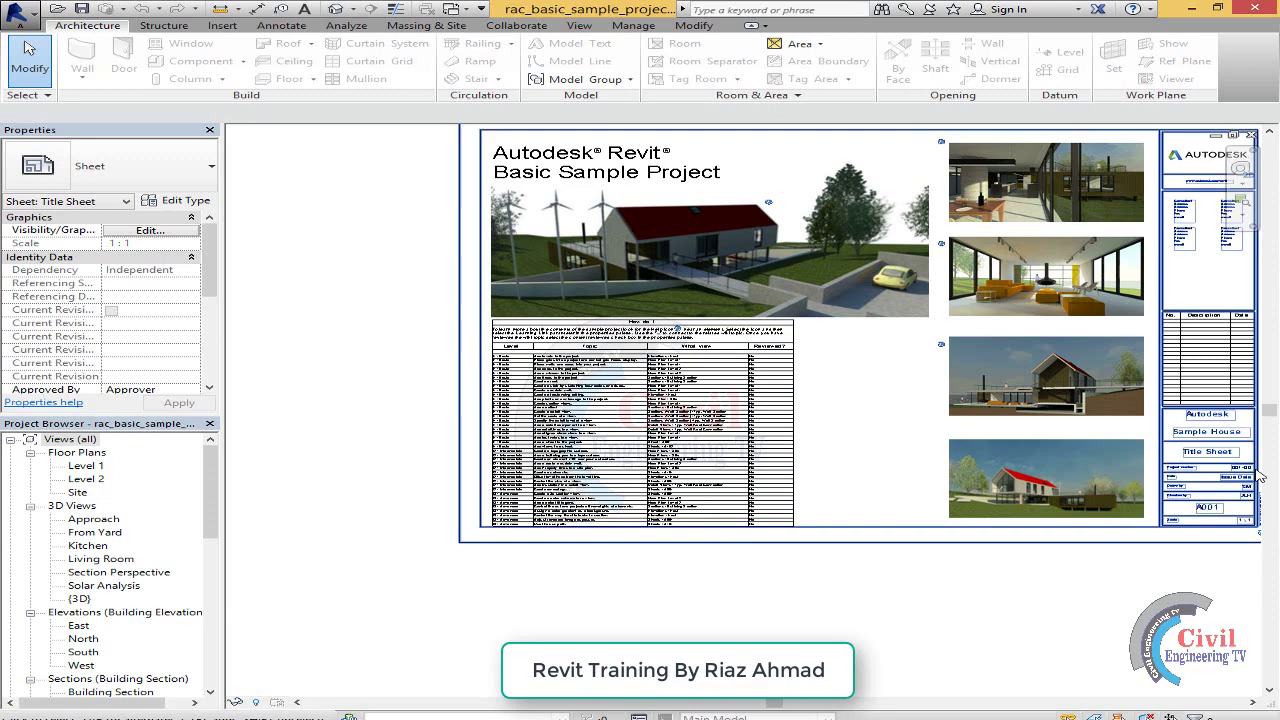
Step: Examine the title block of the sheet, including its revision table and project details, and the rendered house images beside it
scroll(1265, 410, up, 2)
scroll(1052, 232, up, 1)
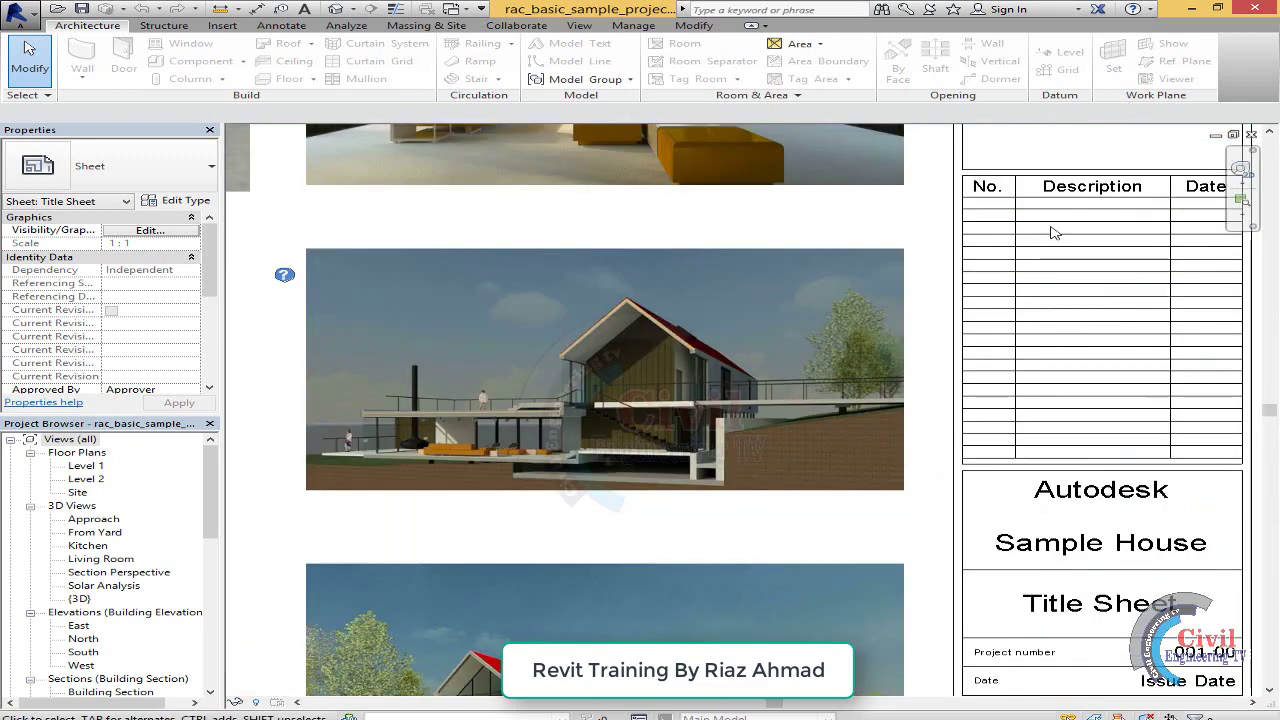
scroll(357, 251, down, 1)
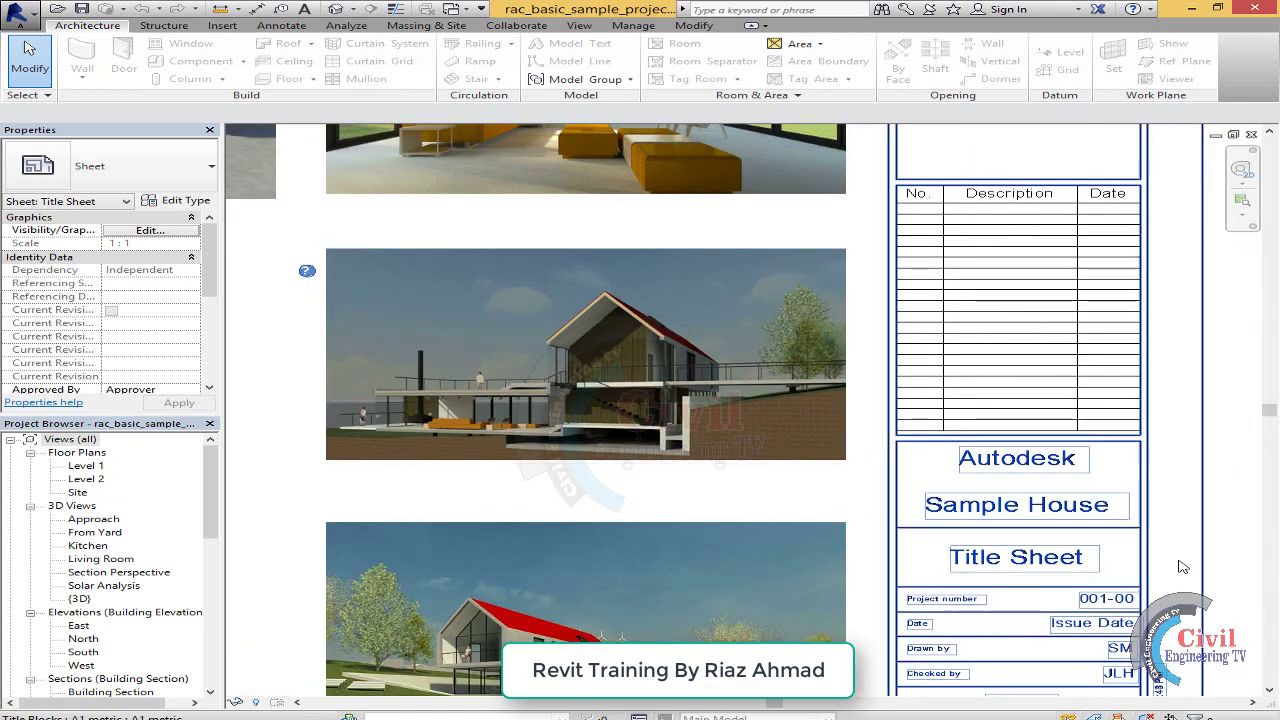
scroll(969, 374, down, 1)
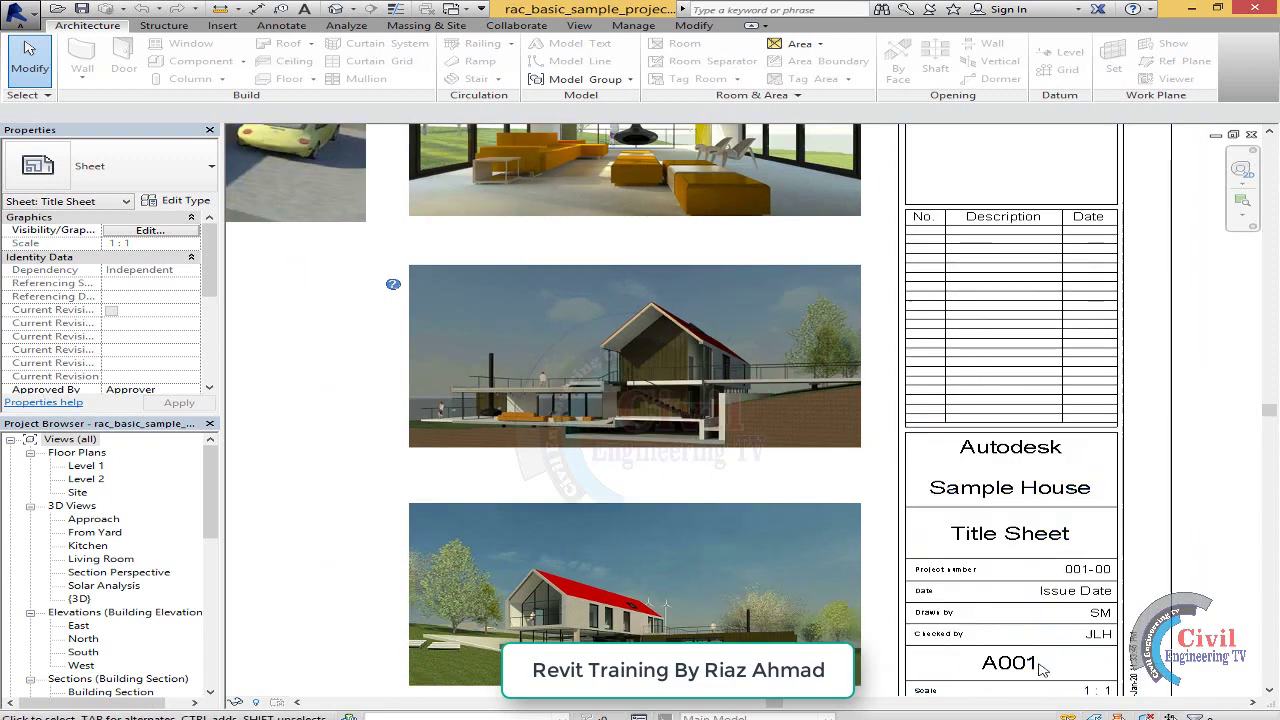
scroll(1040, 668, up, 1)
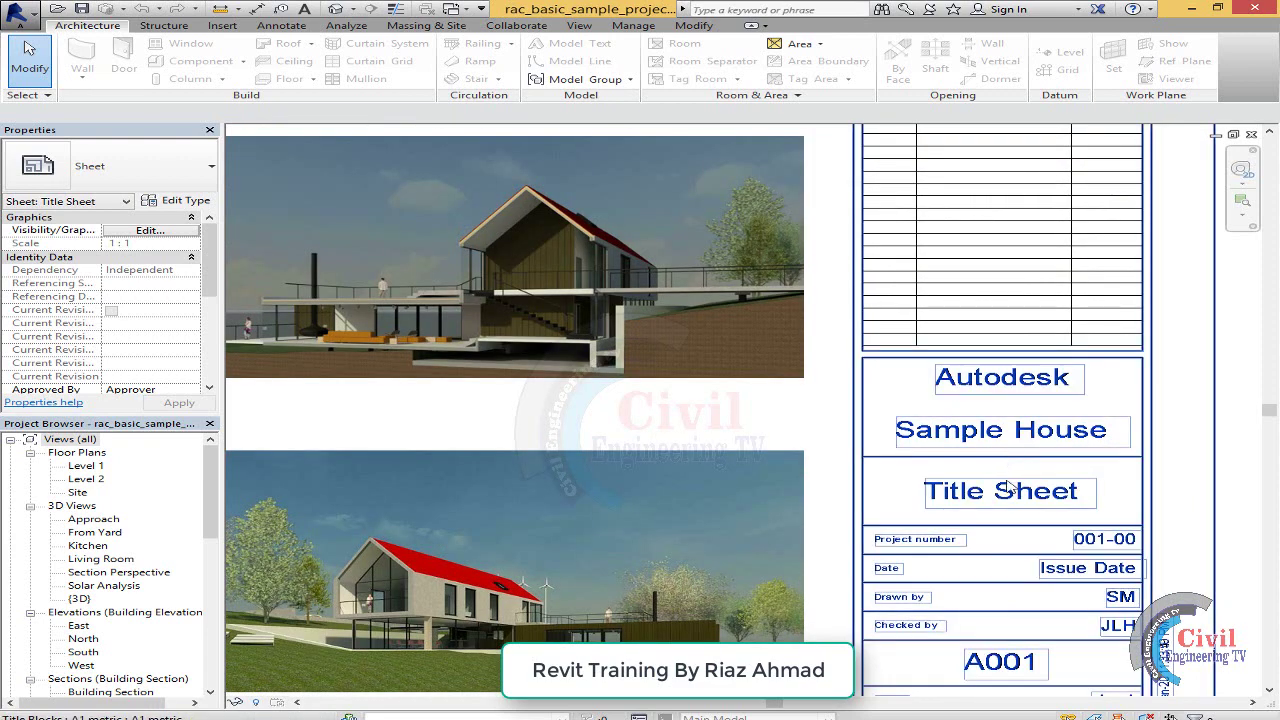
scroll(1010, 488, down, 1)
scroll(1108, 510, down, 1)
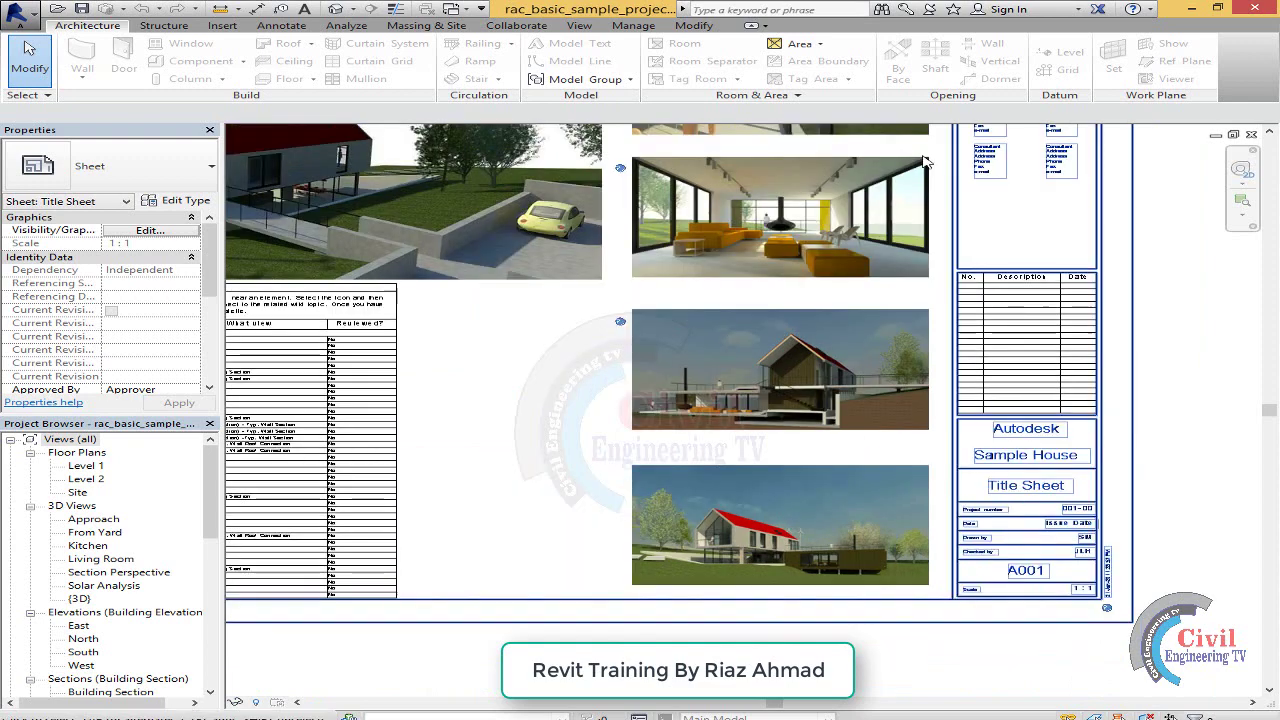
scroll(1130, 525, down, 1)
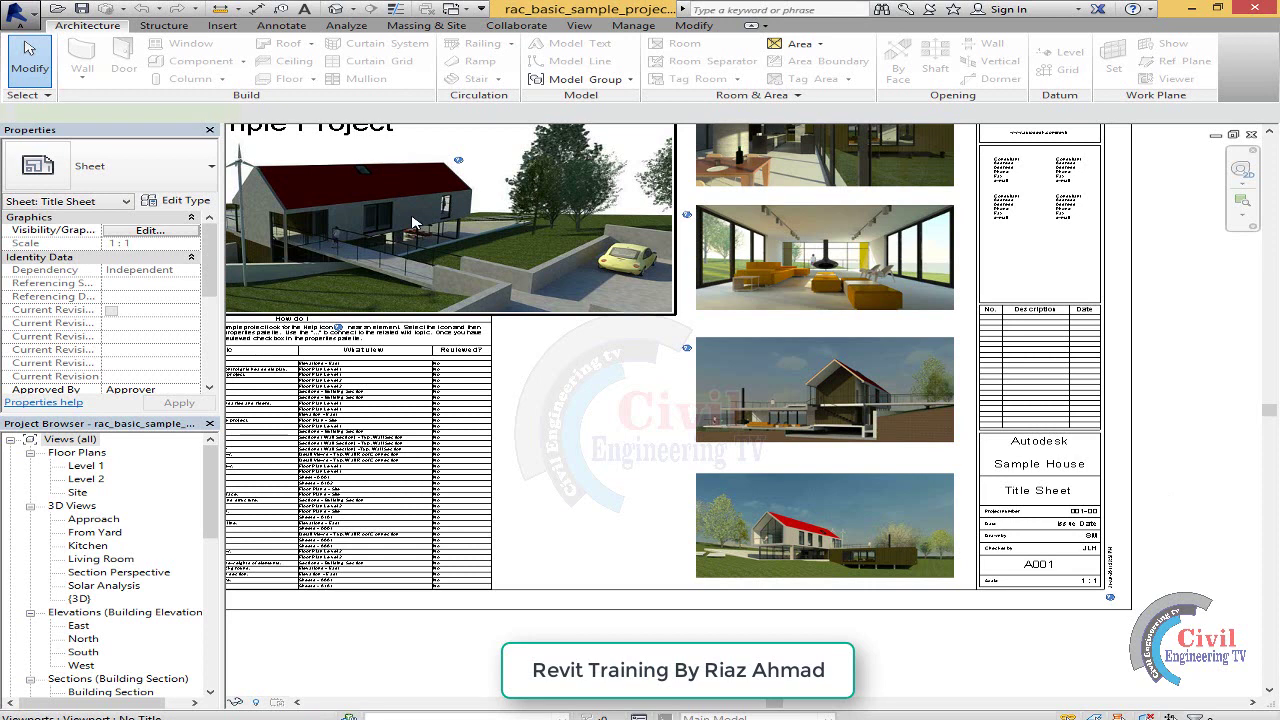
Step: Select the Approach rendering's viewport on the title sheet and activate its view
click(414, 222)
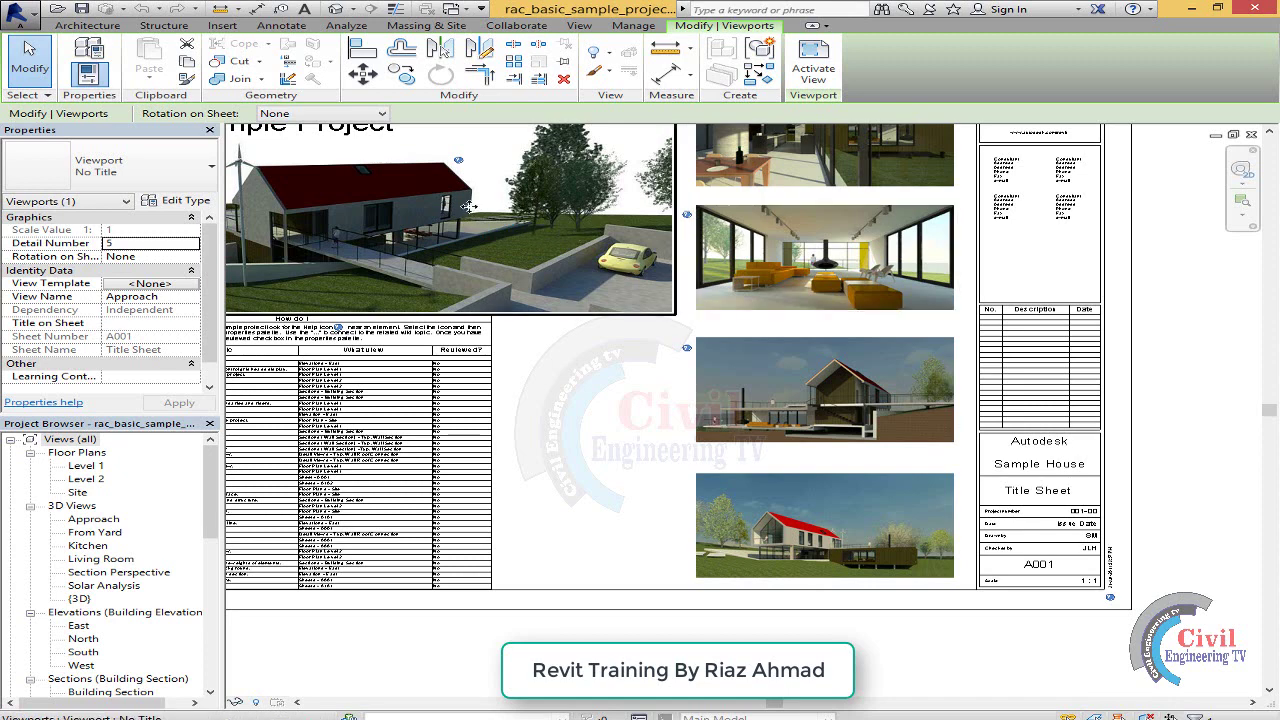
double_click(357, 218)
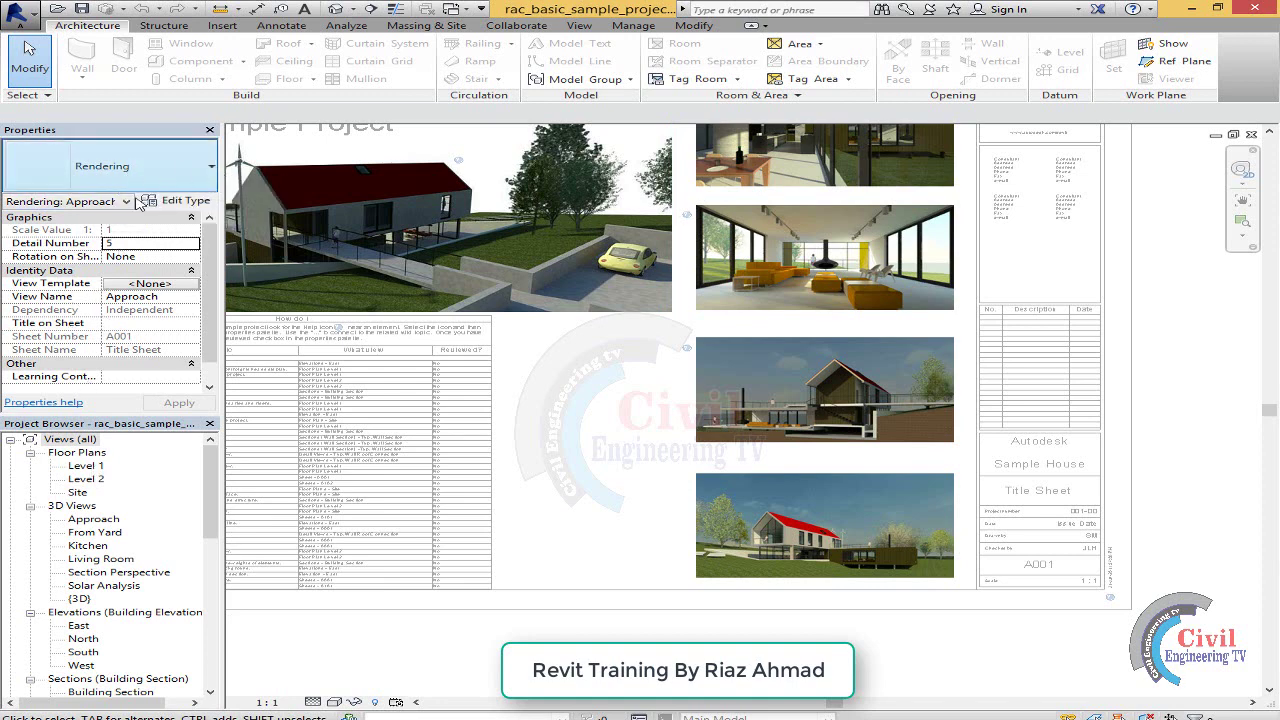
Step: Open the Level 1 floor plan and examine its rooms, curtain walls, doors, furniture and room legend
click(86, 467)
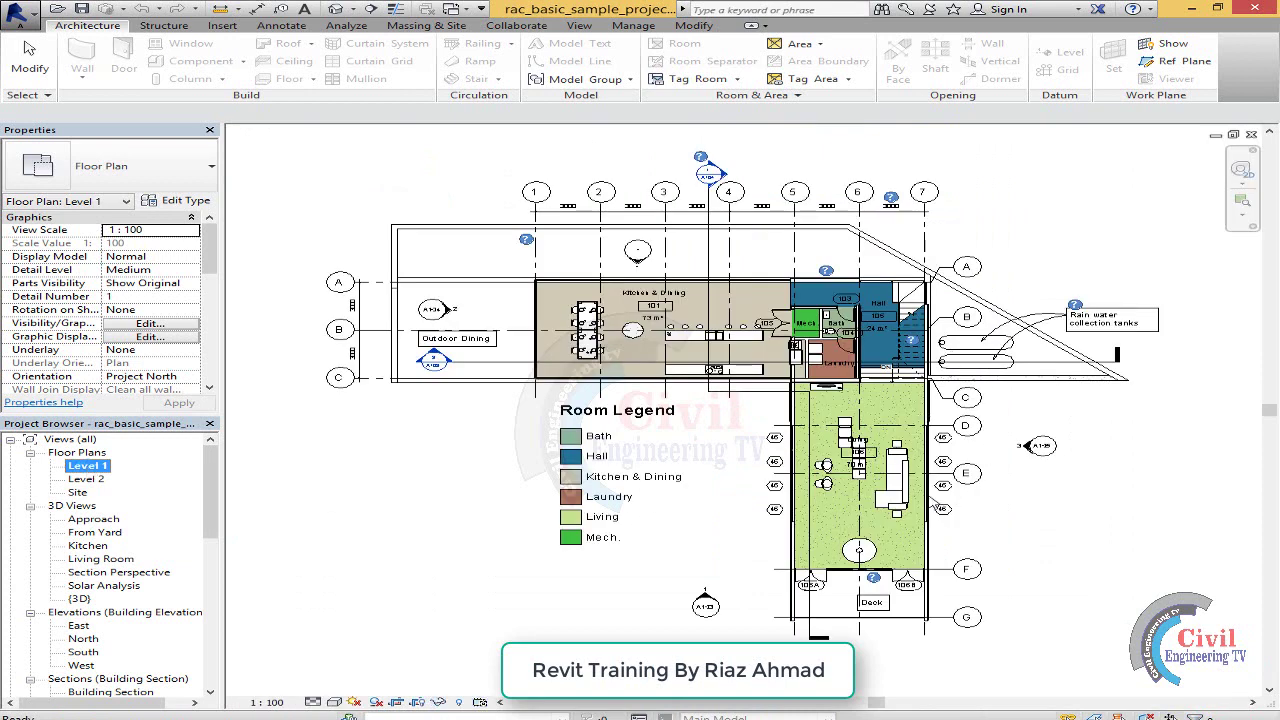
scroll(110, 565, down, 1)
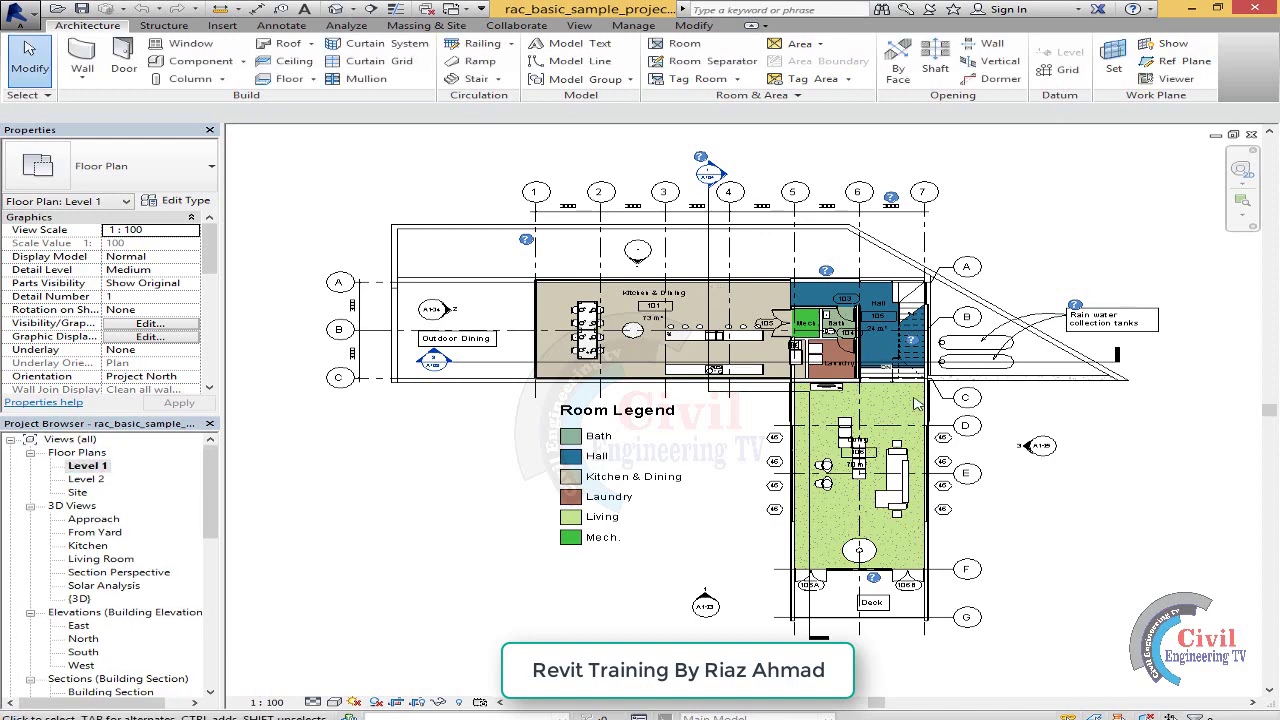
scroll(826, 338, up, 2)
scroll(785, 320, up, 2)
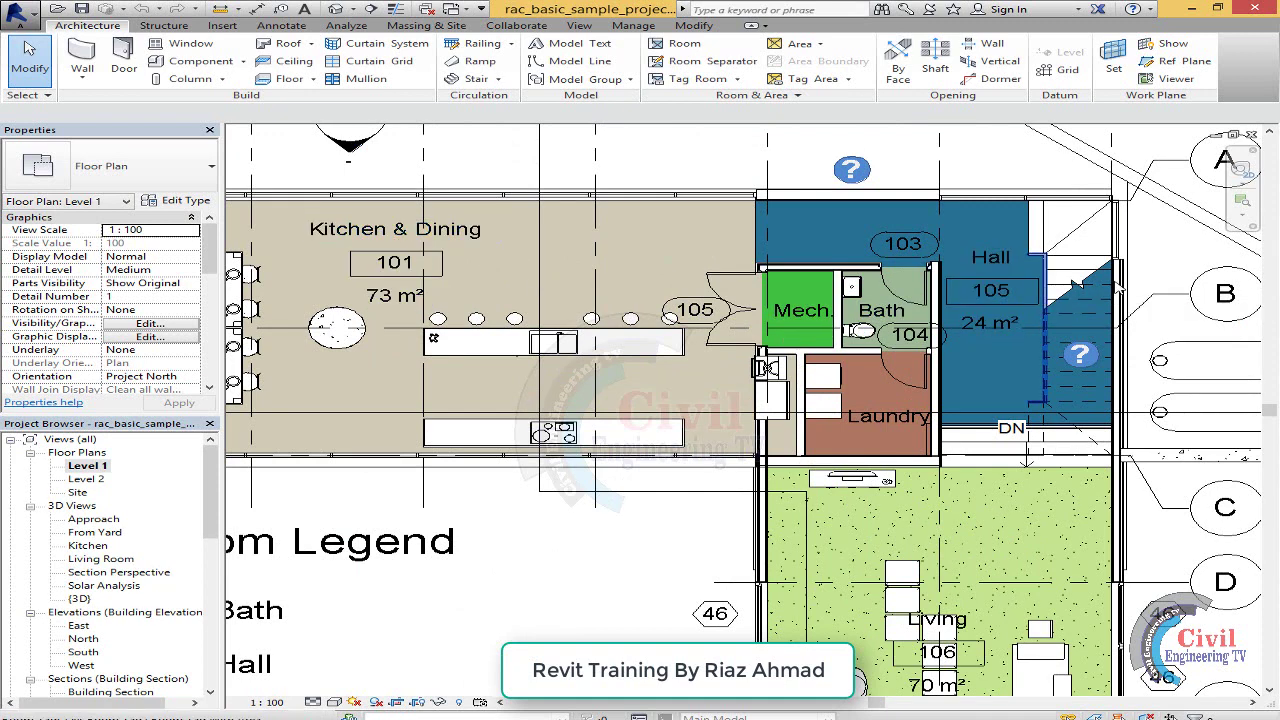
scroll(1078, 287, down, 1)
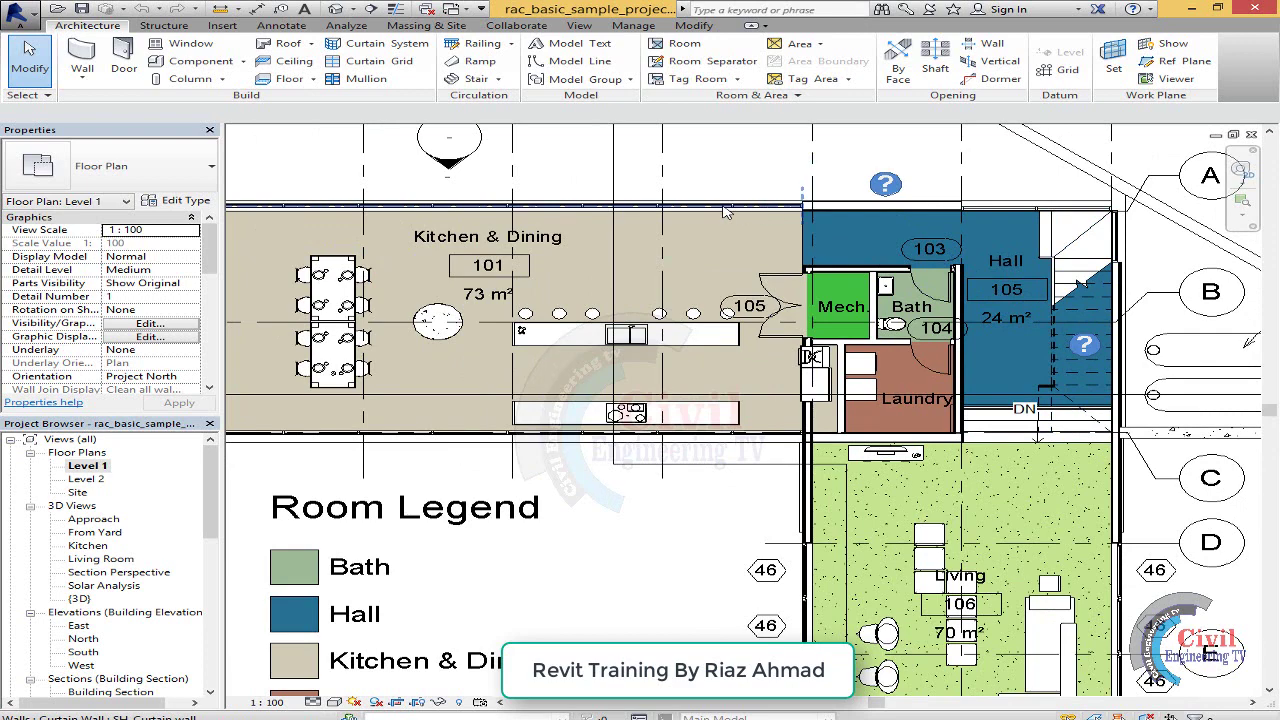
scroll(727, 211, up, 1)
scroll(690, 211, up, 1)
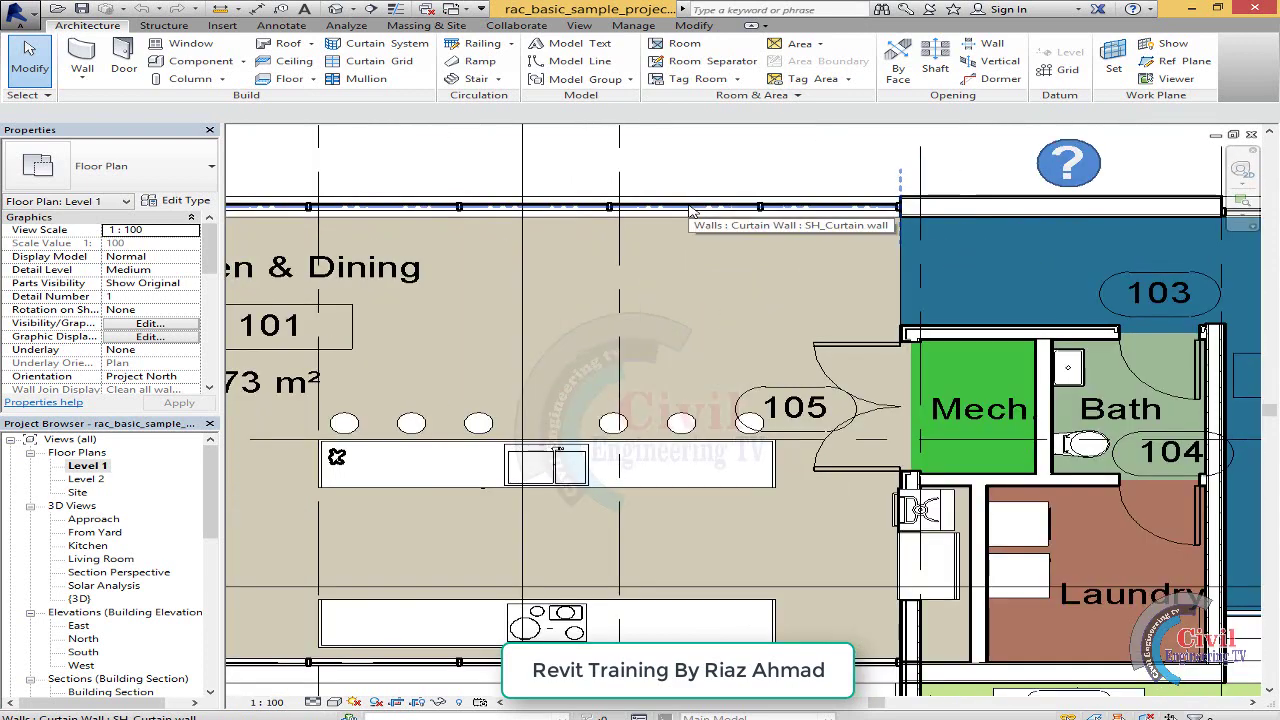
scroll(854, 215, down, 1)
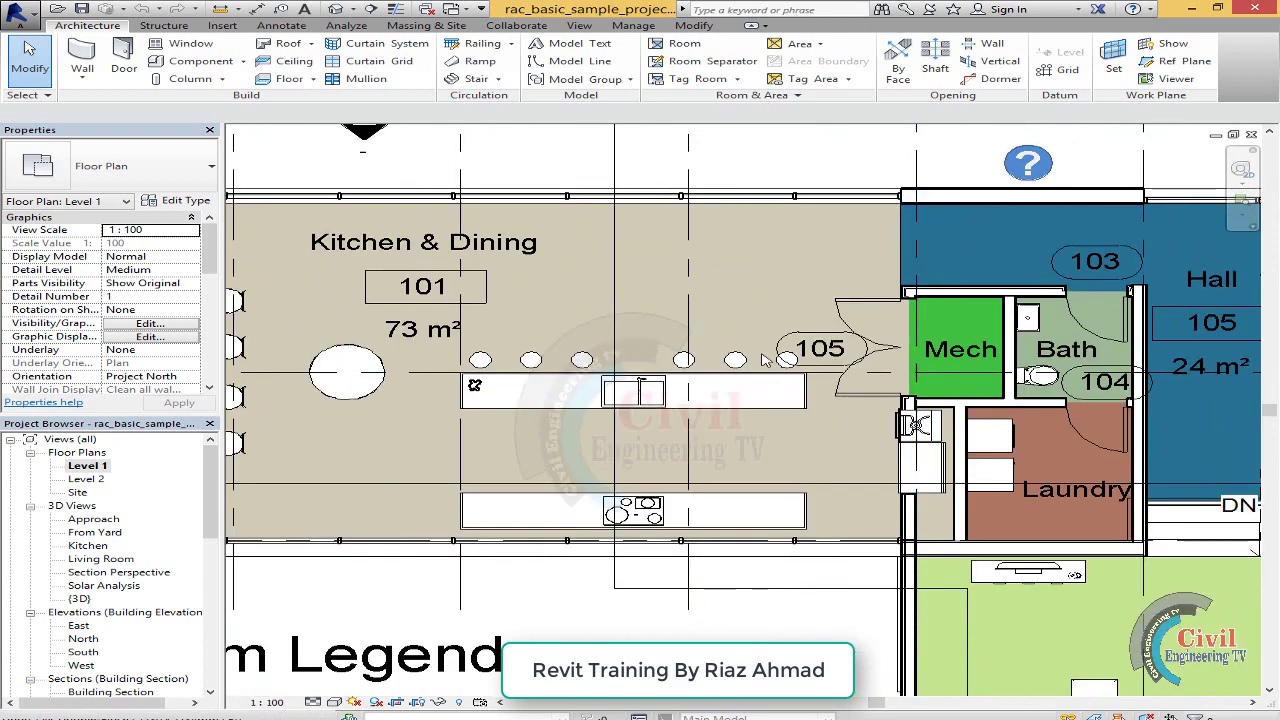
scroll(900, 335, down, 2)
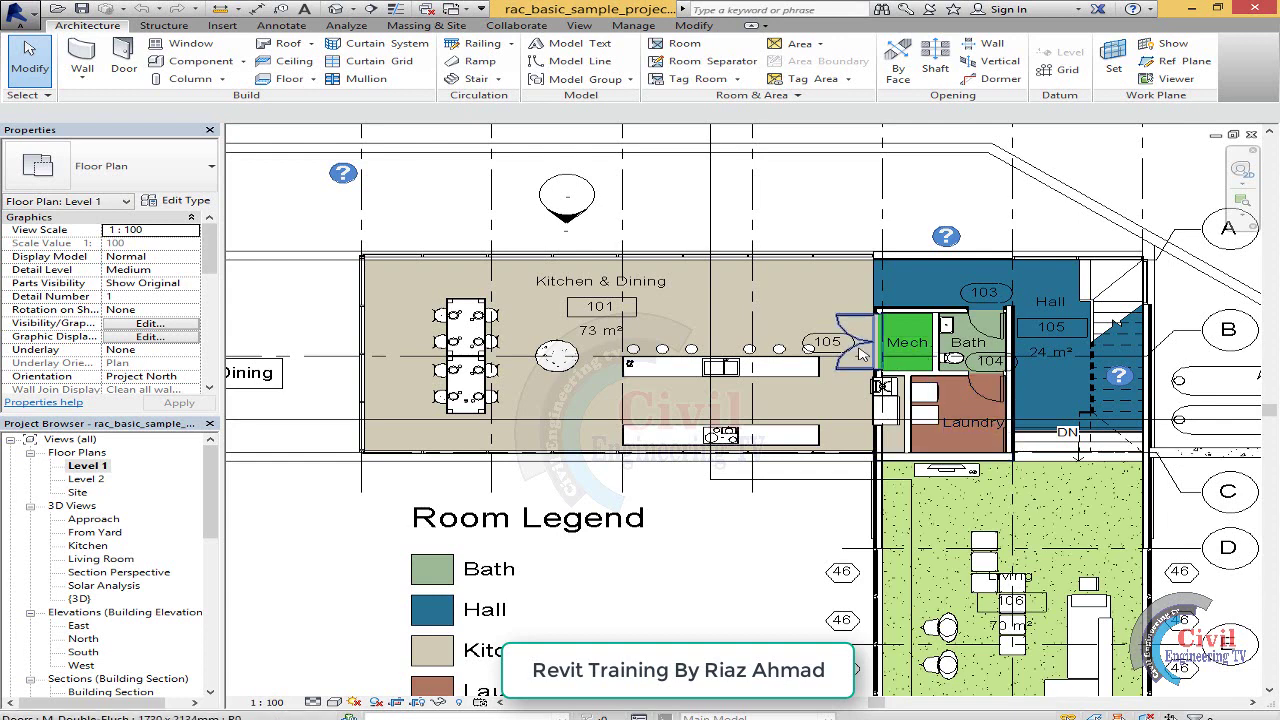
scroll(862, 348, up, 2)
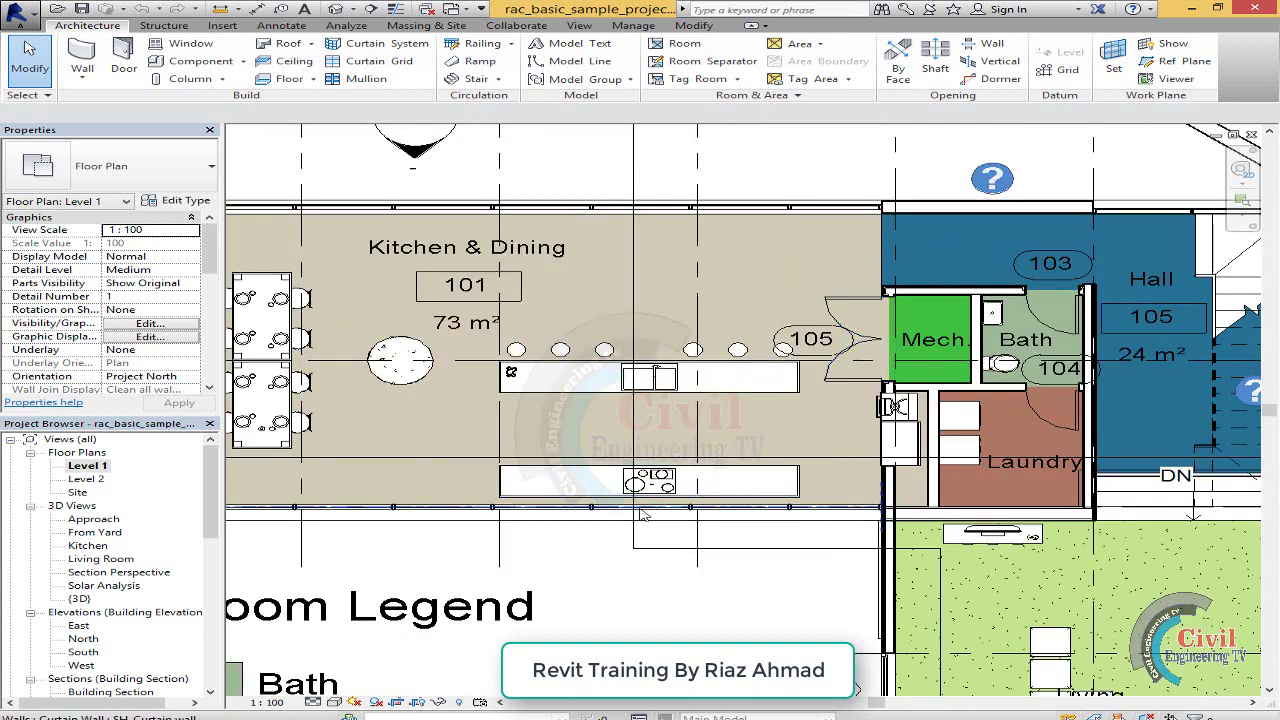
scroll(803, 156, down, 1)
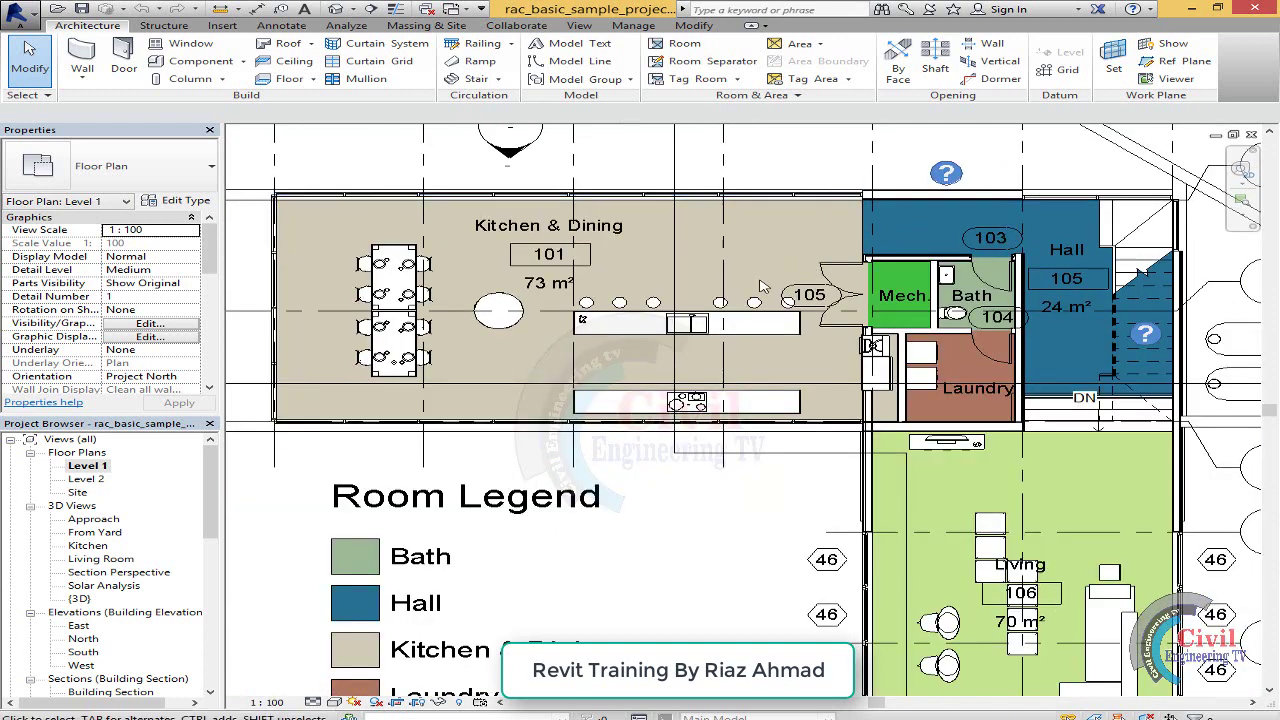
scroll(553, 299, down, 1)
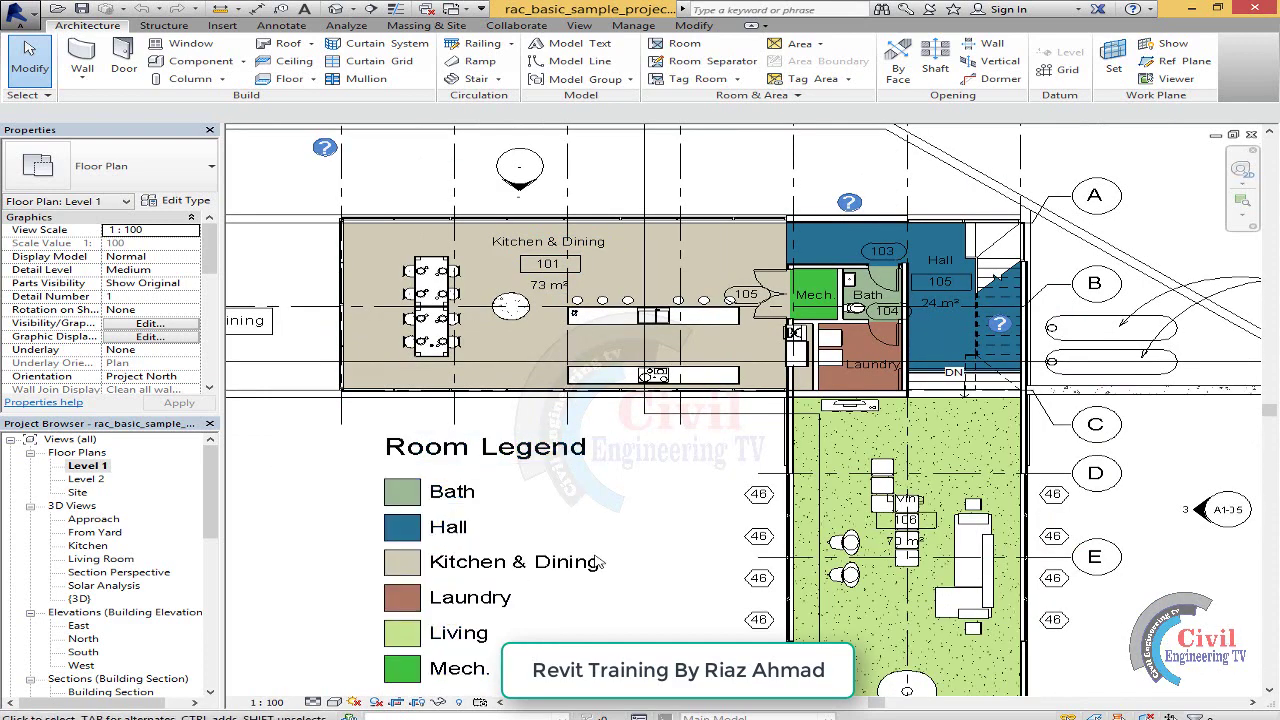
scroll(517, 276, down, 1)
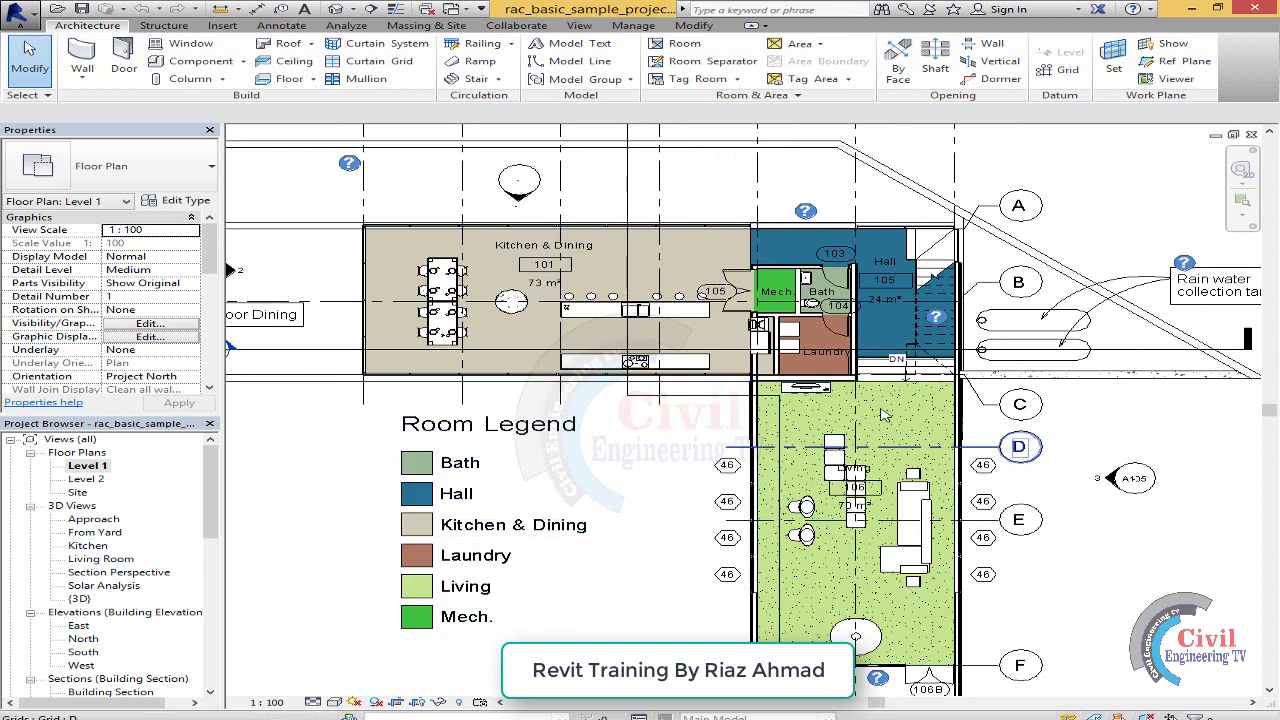
scroll(868, 465, down, 1)
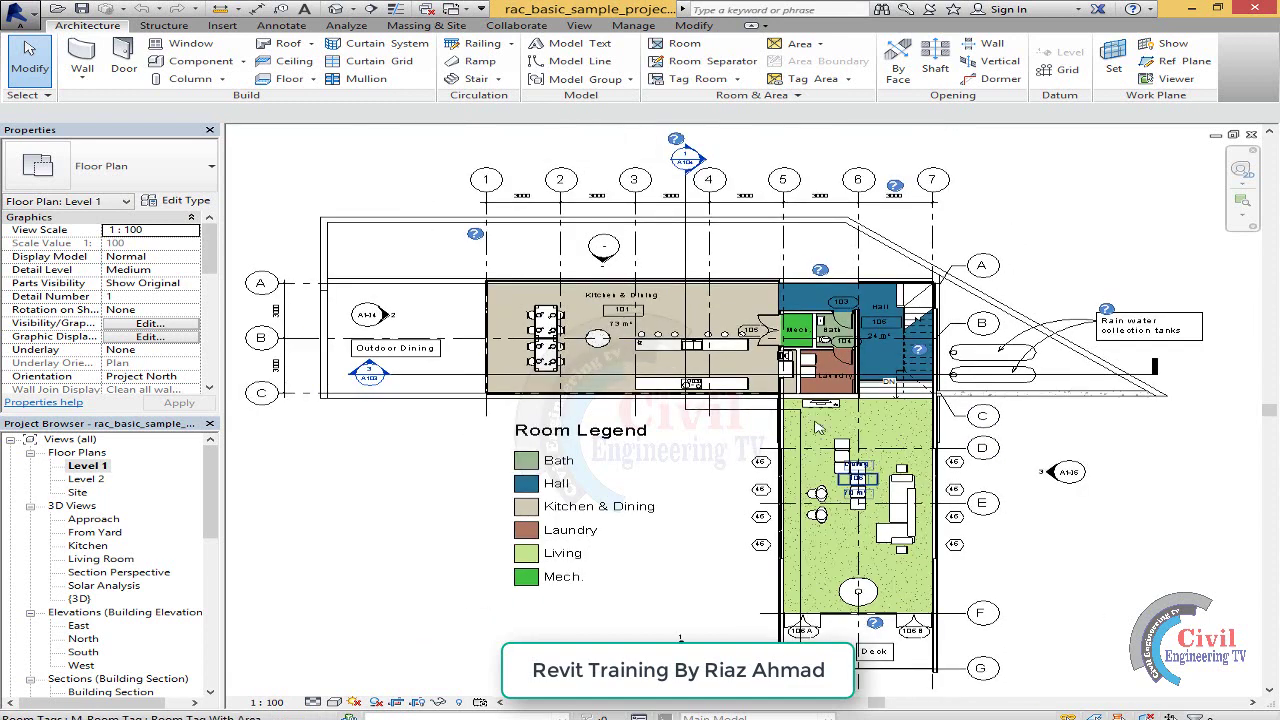
Step: Open the default 3D view and inspect the house and its terrace wing close up, turning the model towards its left side
click(337, 9)
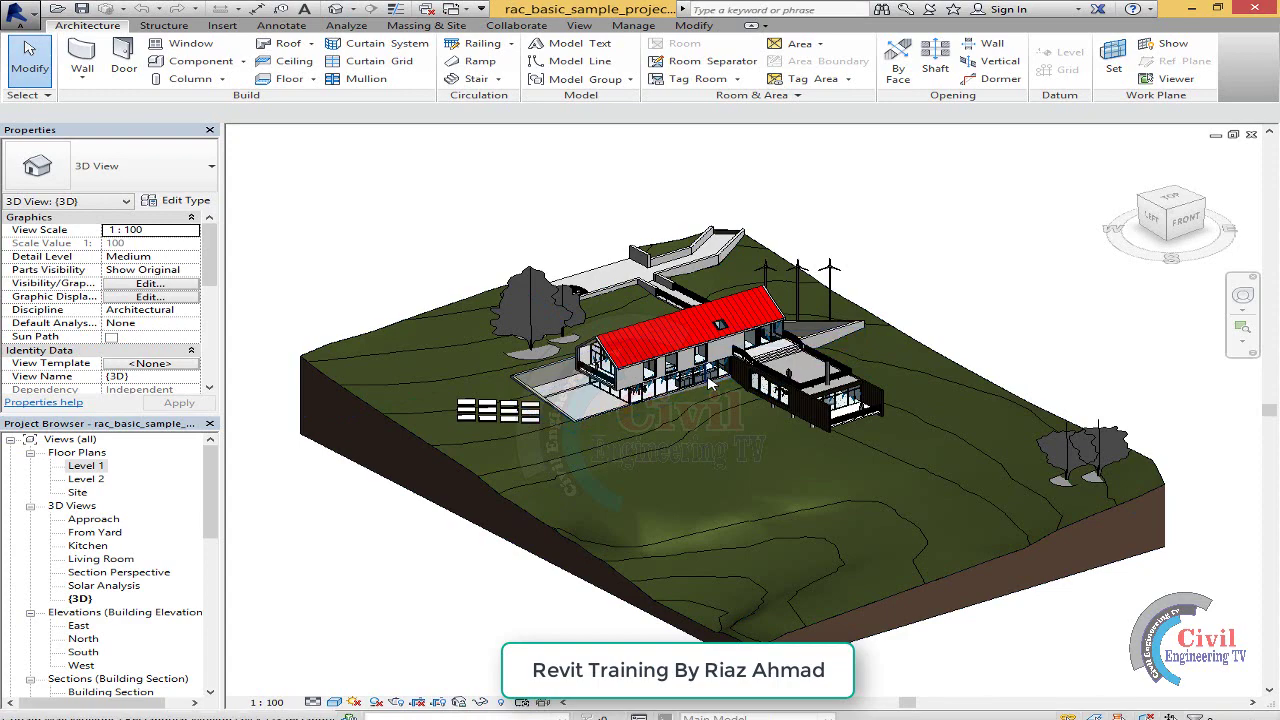
scroll(710, 383, up, 2)
scroll(700, 390, up, 3)
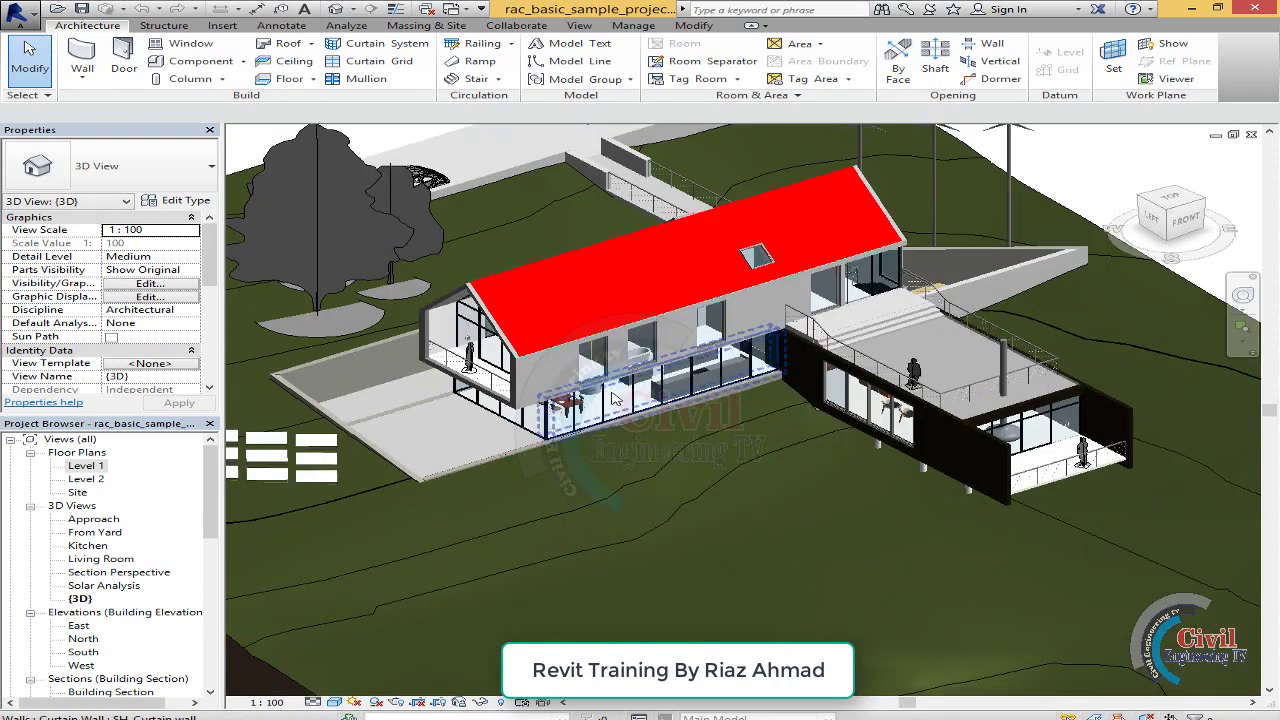
scroll(750, 455, up, 2)
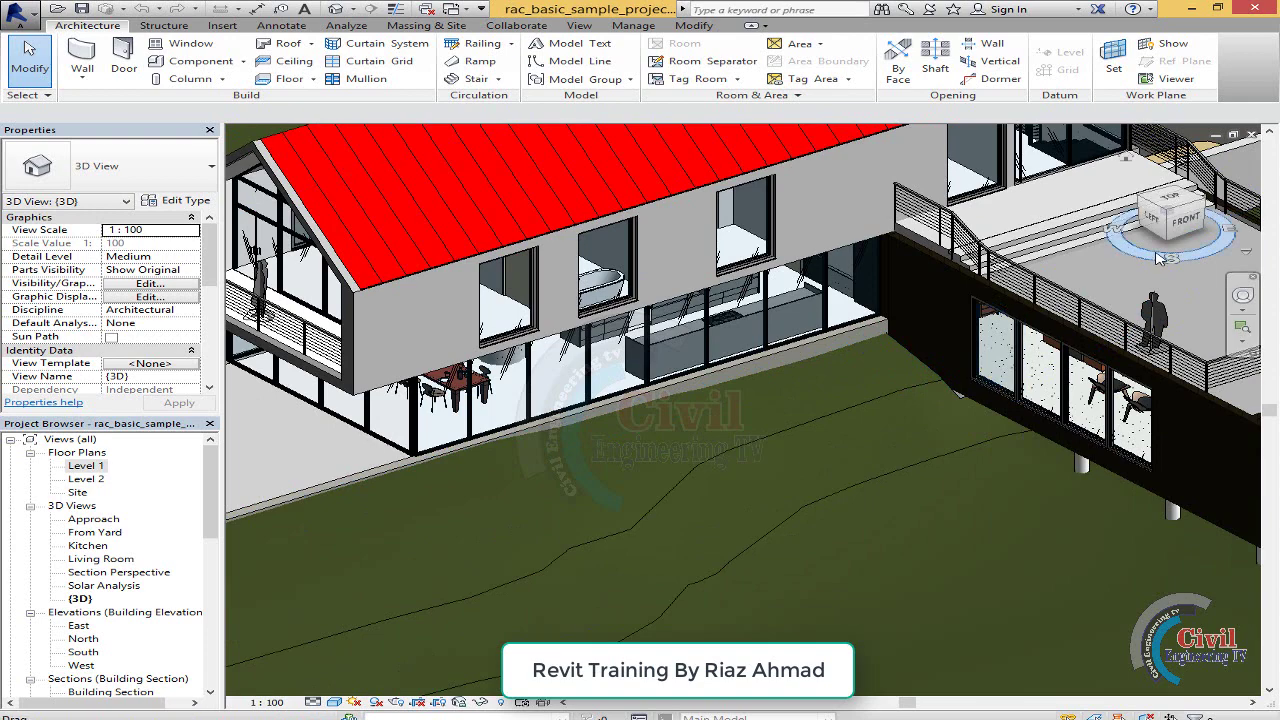
drag(1193, 262, 1249, 228)
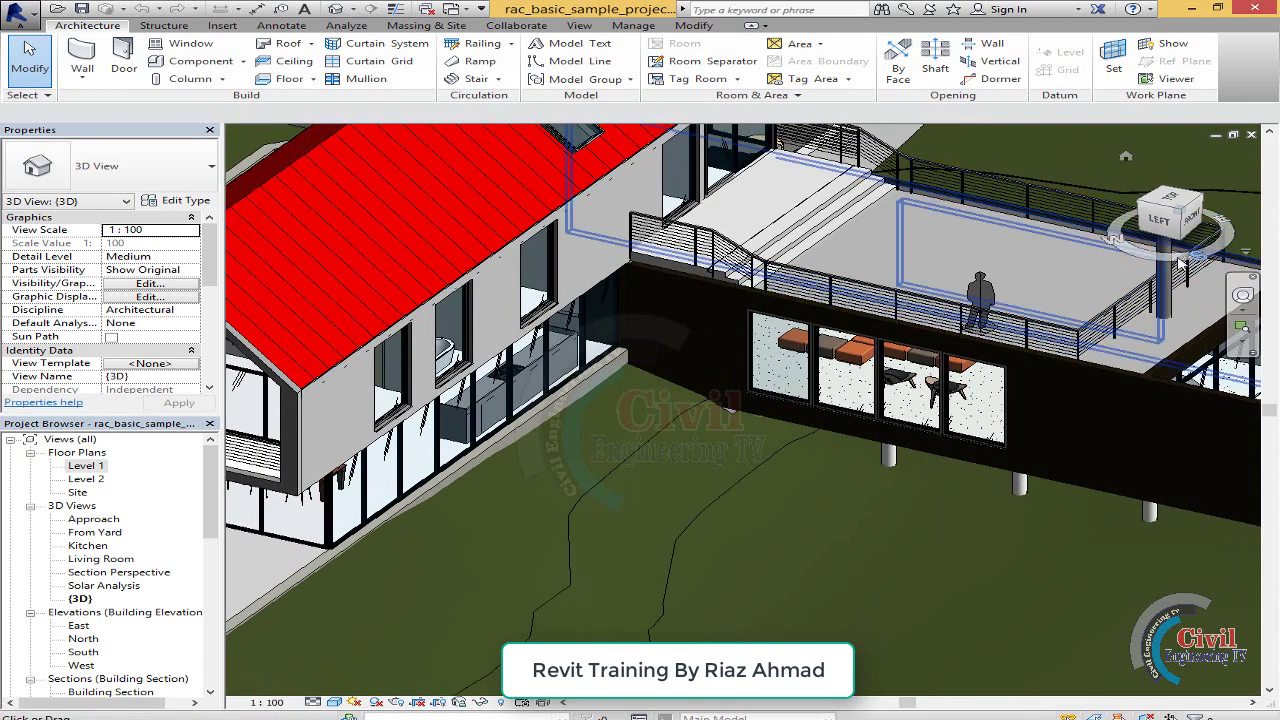
drag(1180, 258, 1180, 170)
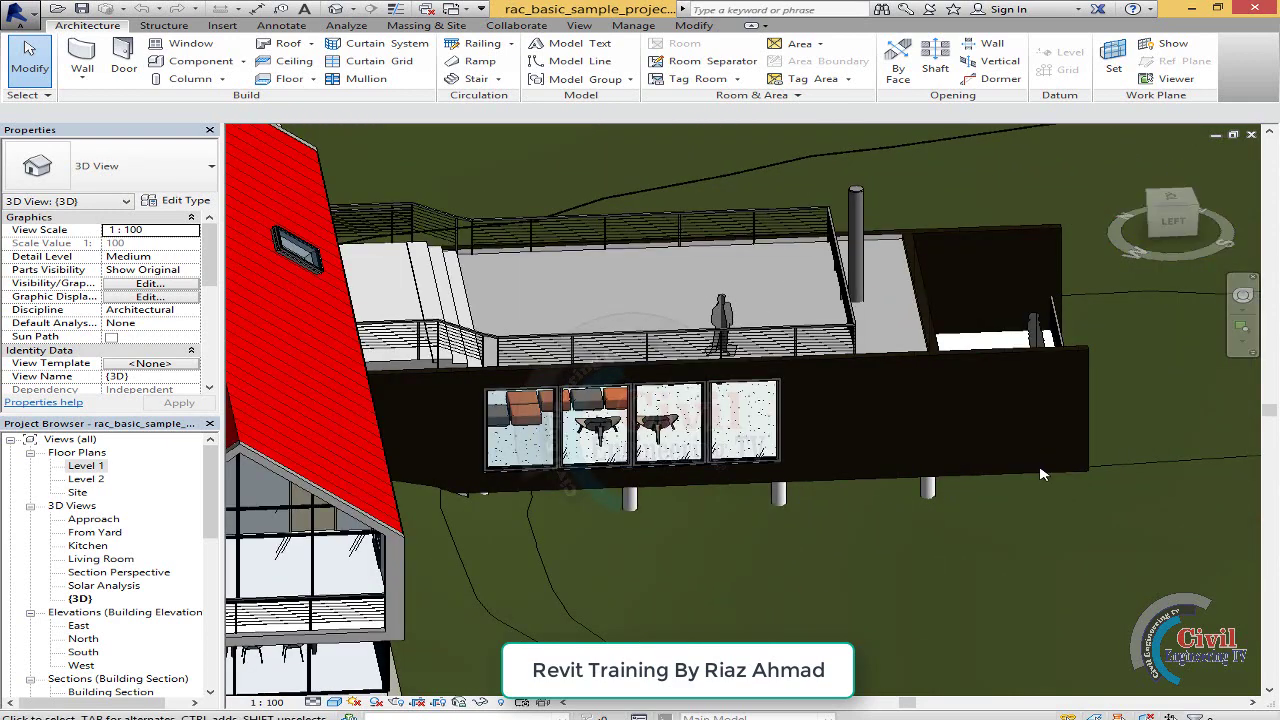
Step: Turn the 3D model towards its front-left corner and inspect the whole house with its surrounding site
mouse_move(1189, 255)
mouse_down()
mouse_move(1128, 250)
mouse_move(1190, 259)
mouse_move(1232, 239)
mouse_up()
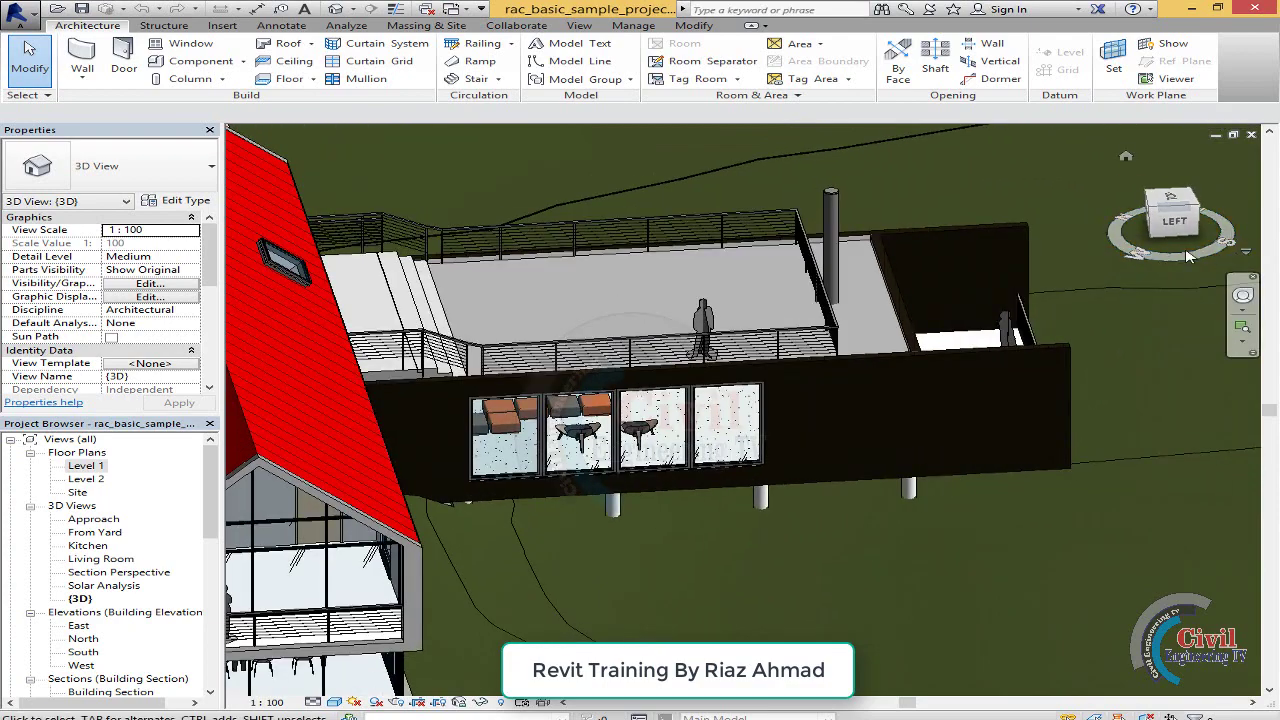
click(1120, 236)
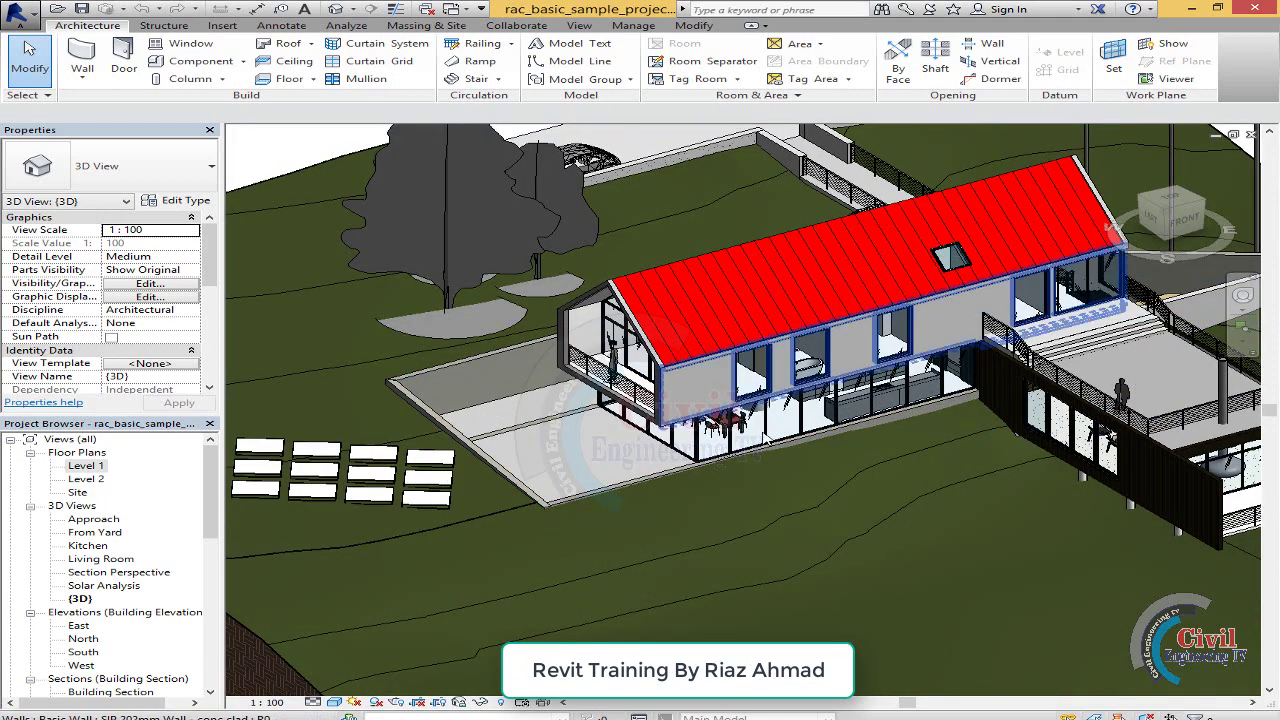
scroll(775, 437, down, 2)
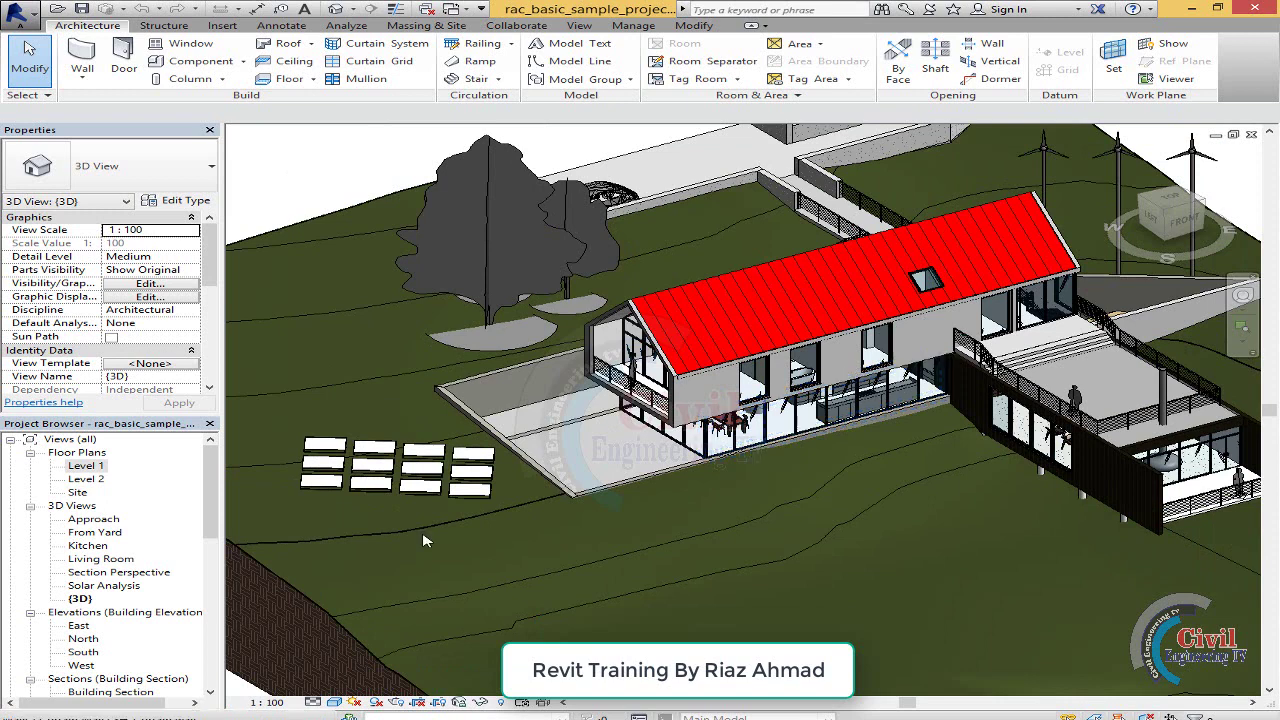
Step: Examine the Level 2 floor plan with its room legend, and return to the default 3D view
double_click(86, 479)
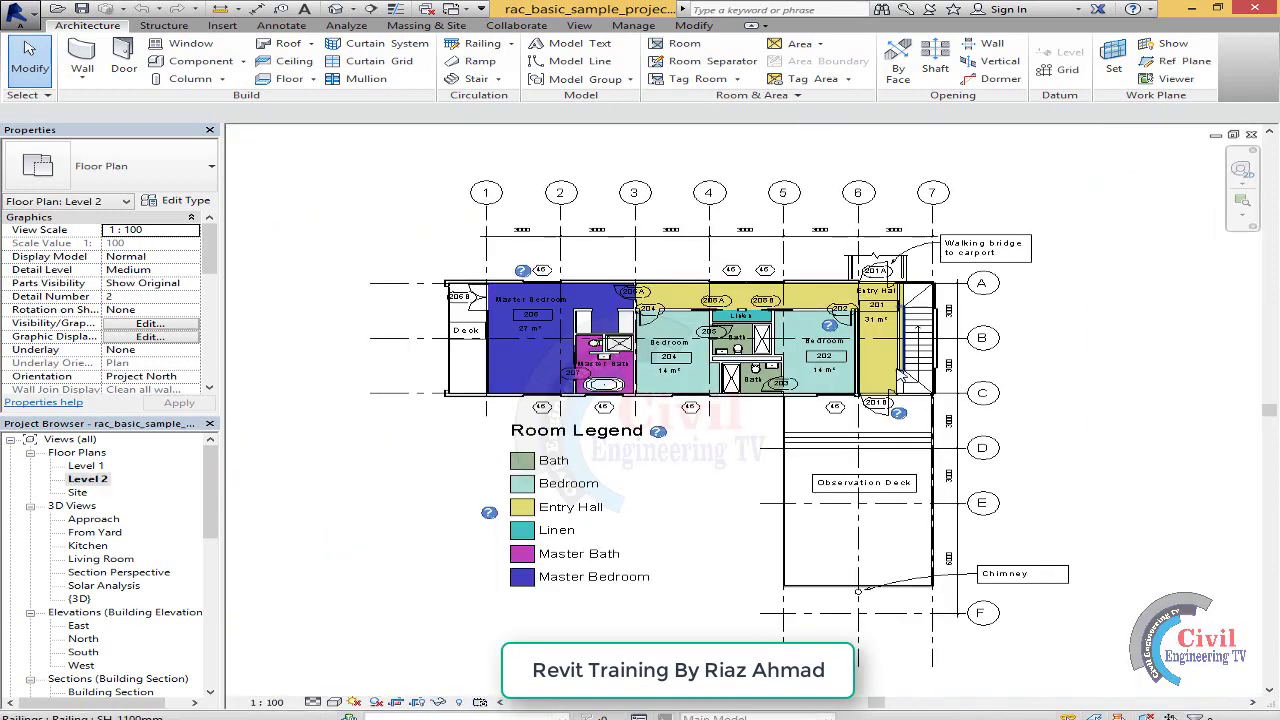
click(336, 10)
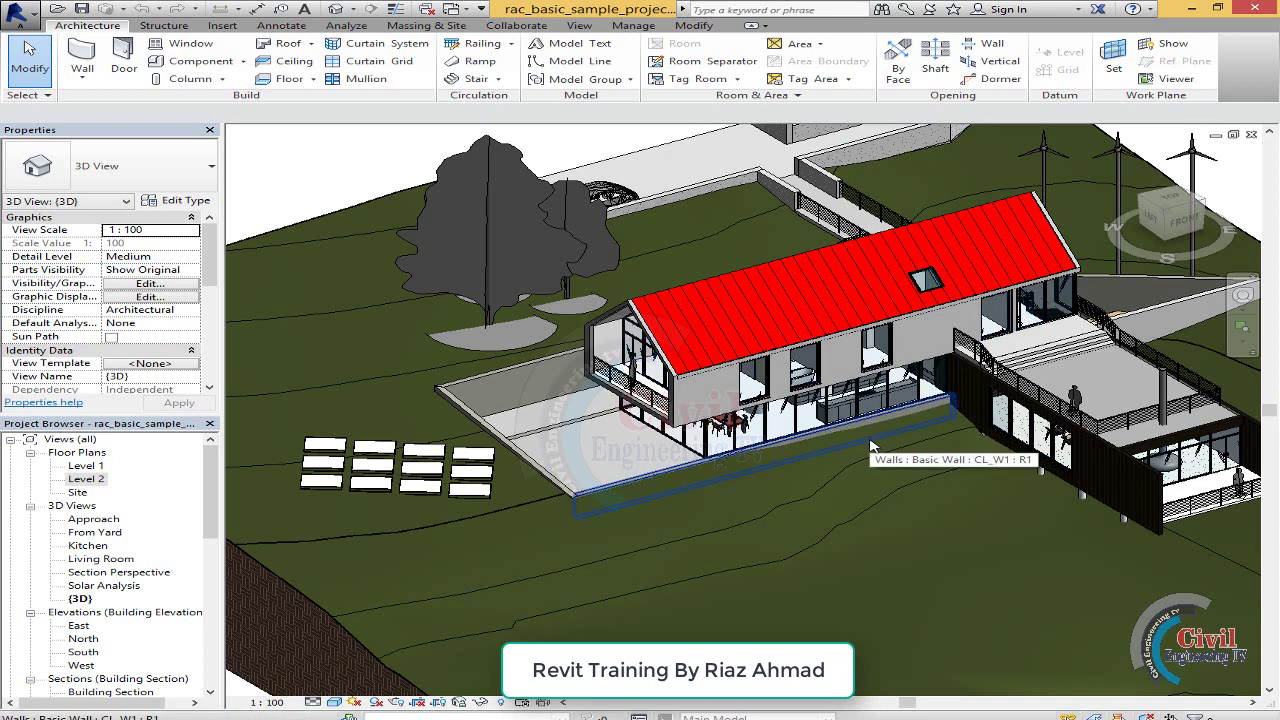
Step: View the Approach, From Yard and Kitchen perspectives among the project's 3D views
double_click(80, 521)
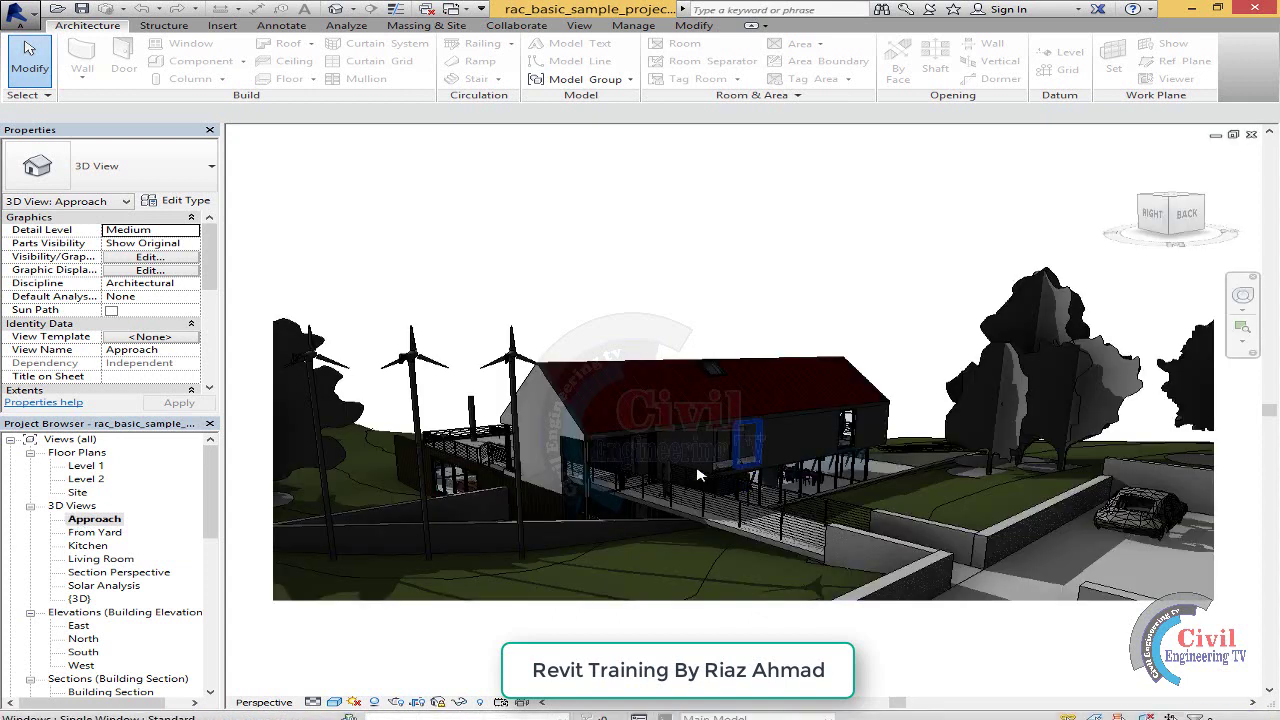
double_click(99, 536)
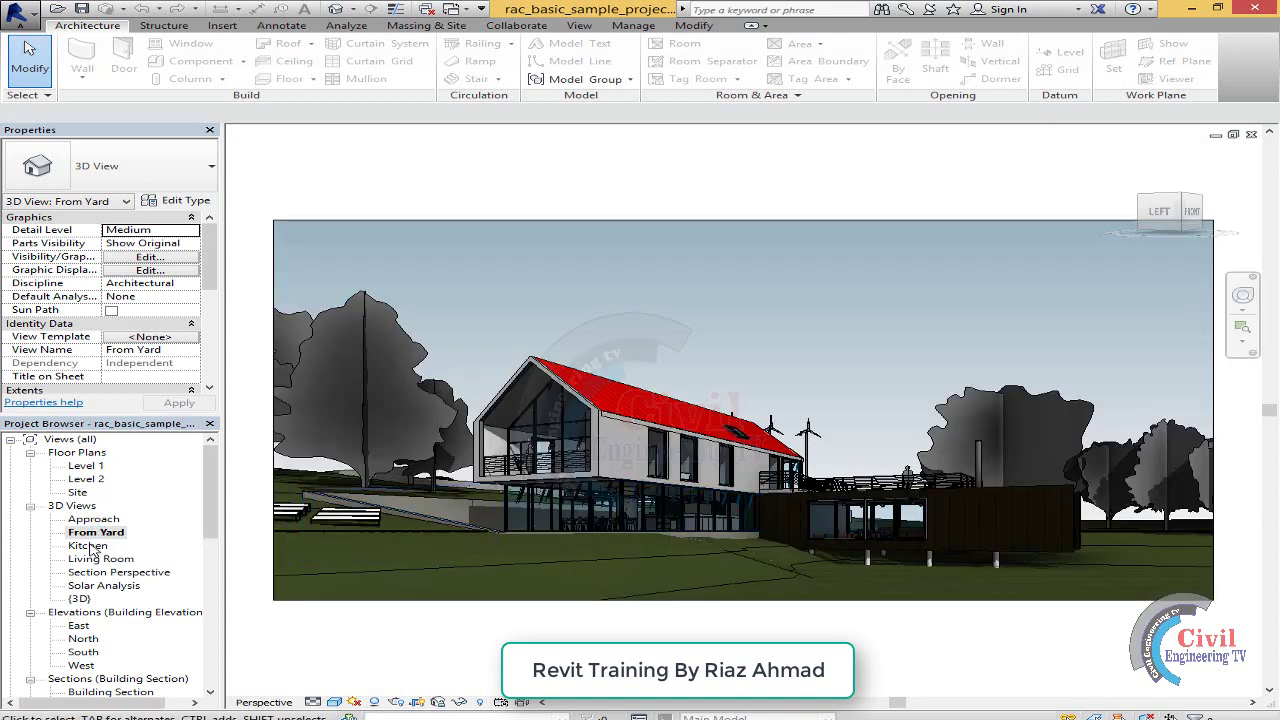
click(90, 546)
double_click(90, 546)
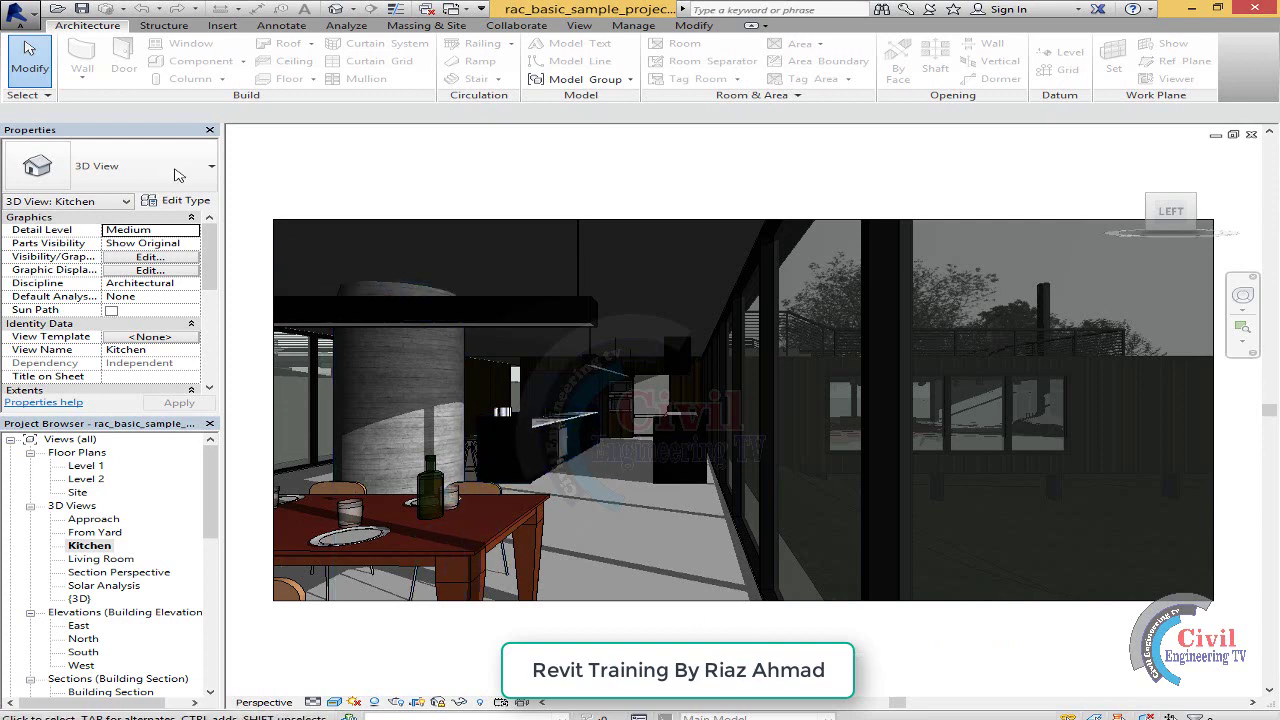
Step: Close the open 3D and floor plan views one after another to get back to the title sheet
click(1251, 134)
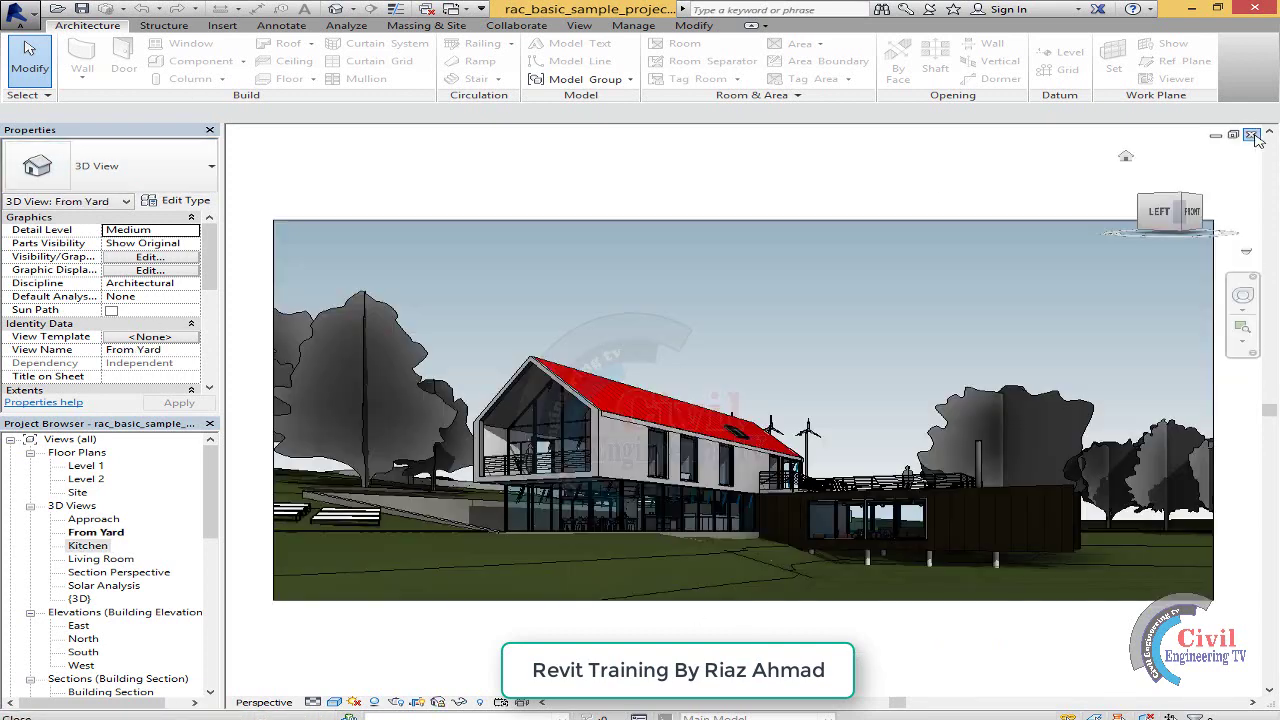
click(1251, 134)
click(1251, 134)
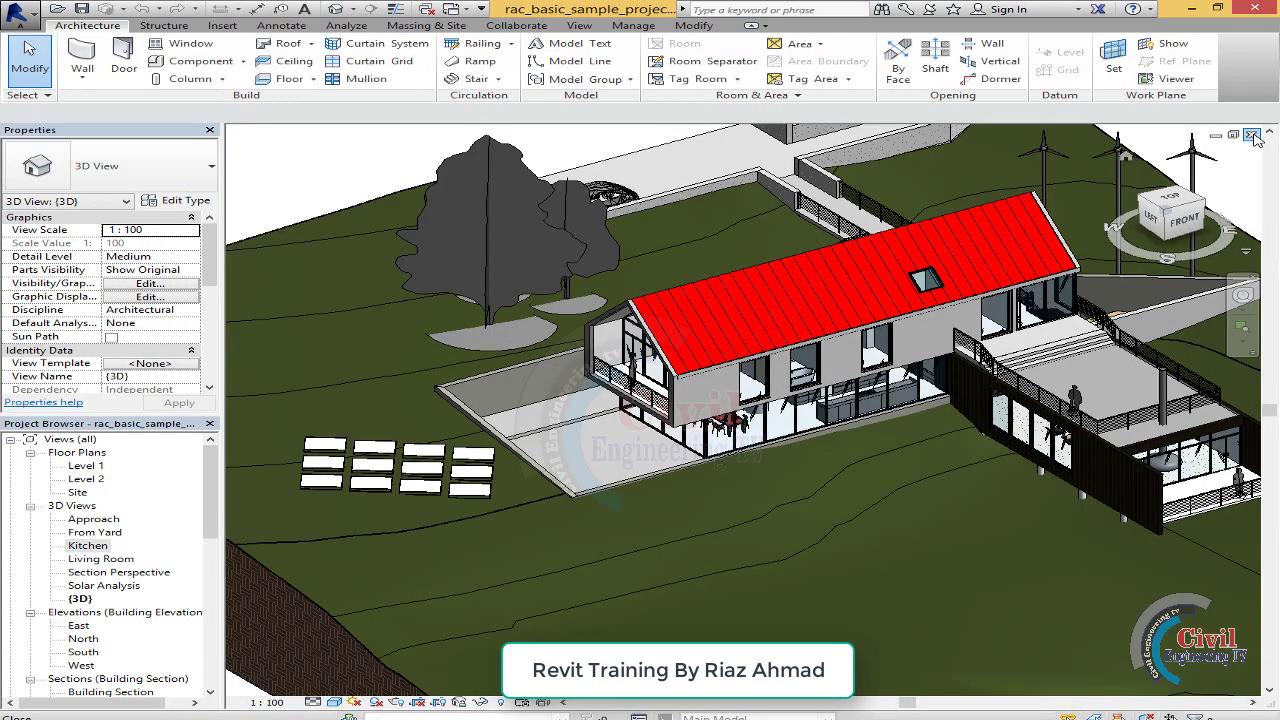
click(1251, 134)
click(1251, 134)
click(1251, 134)
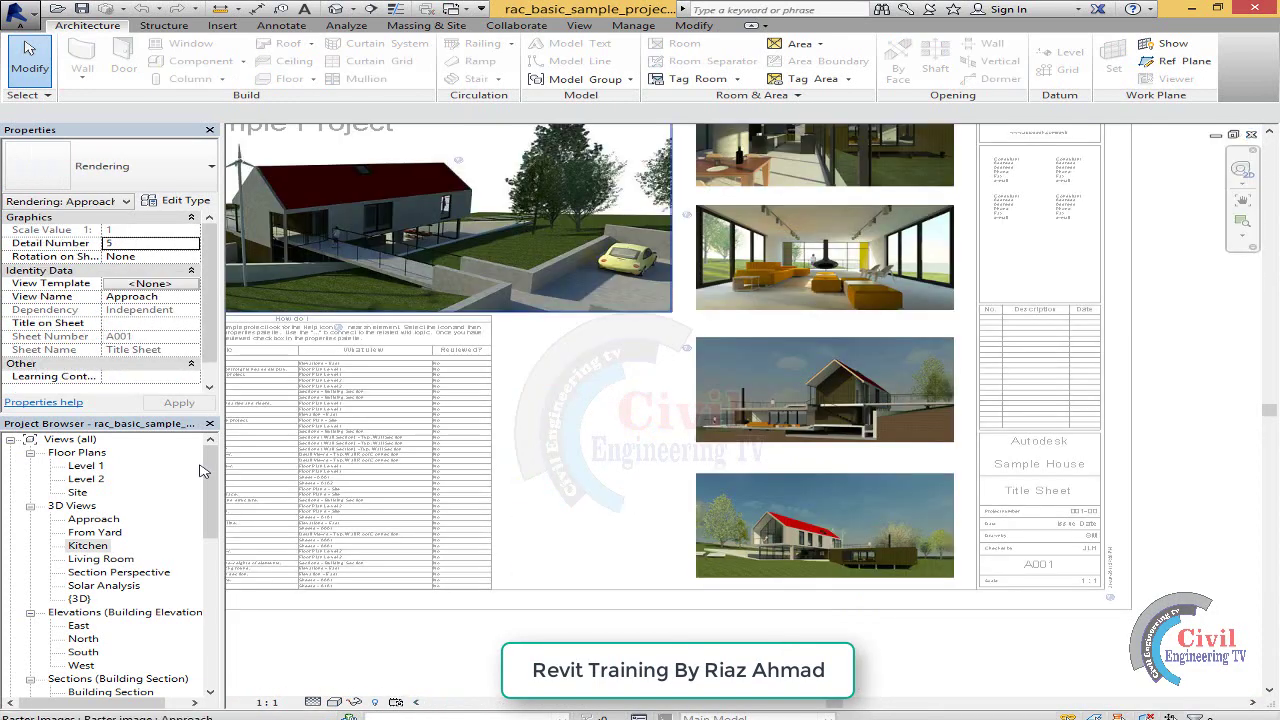
Step: Open the North and South building elevations and examine their grids and levels
drag(209, 466, 155, 473)
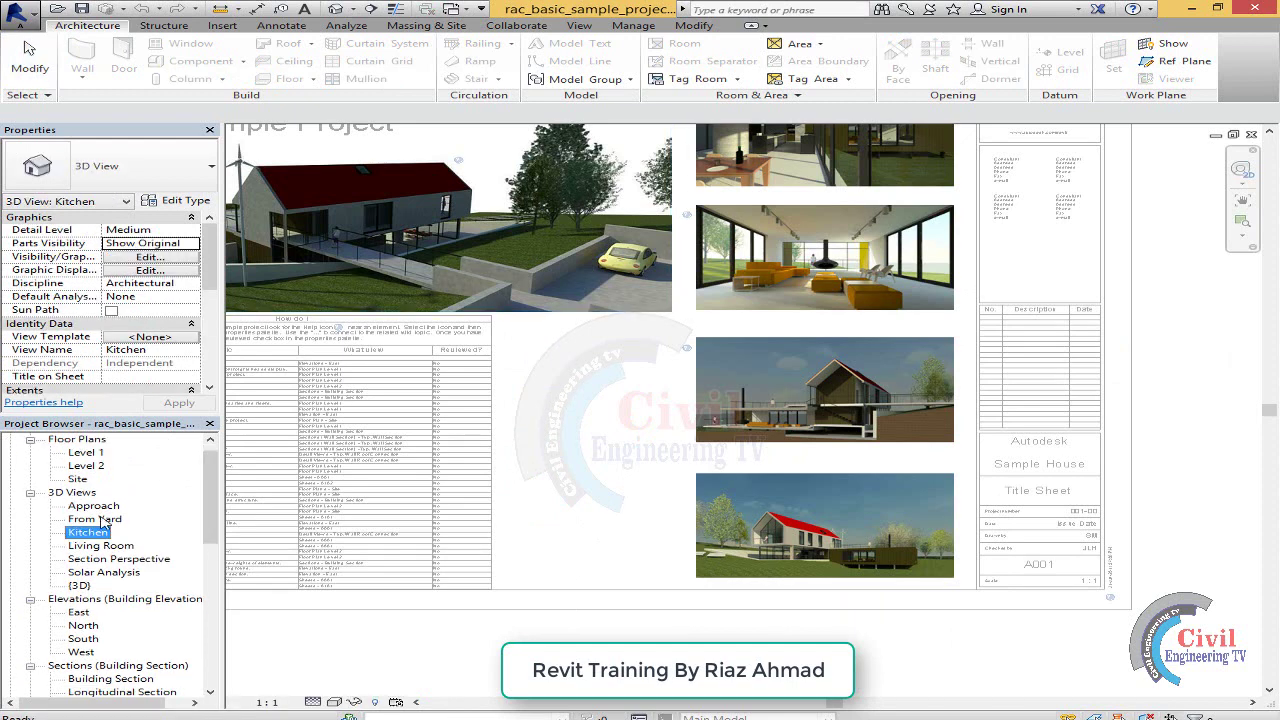
scroll(160, 500, down, 2)
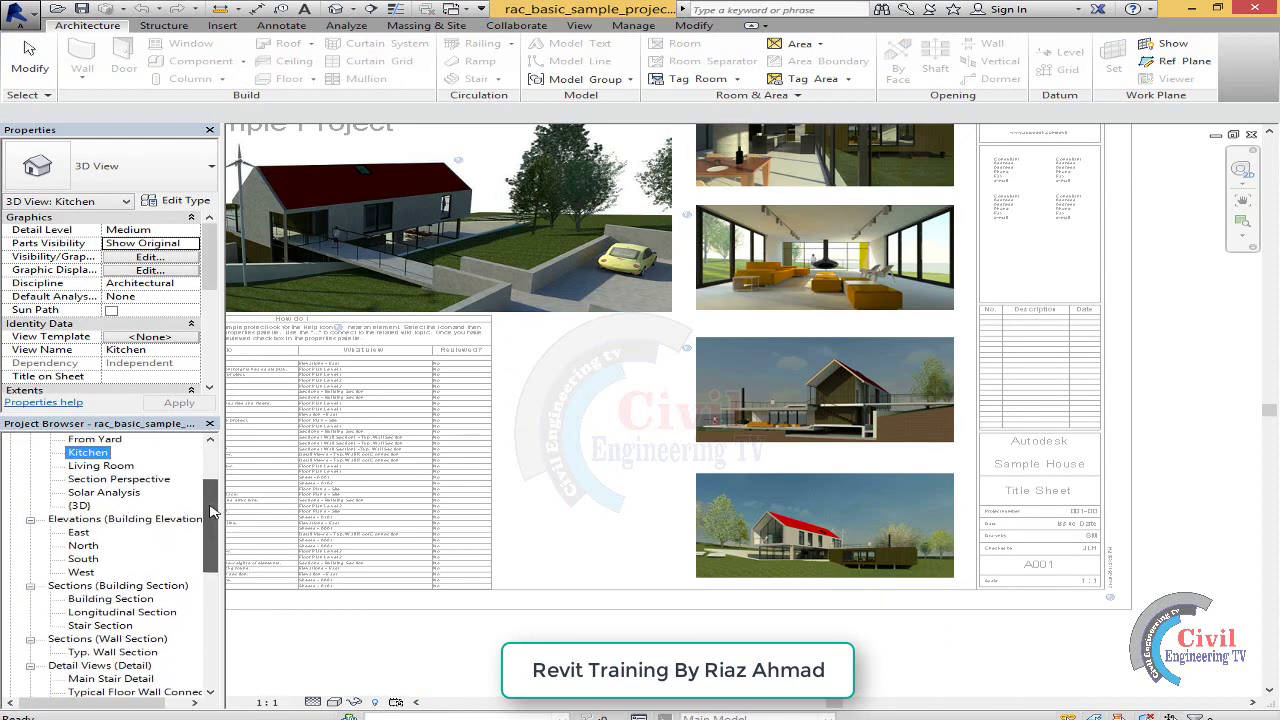
click(84, 545)
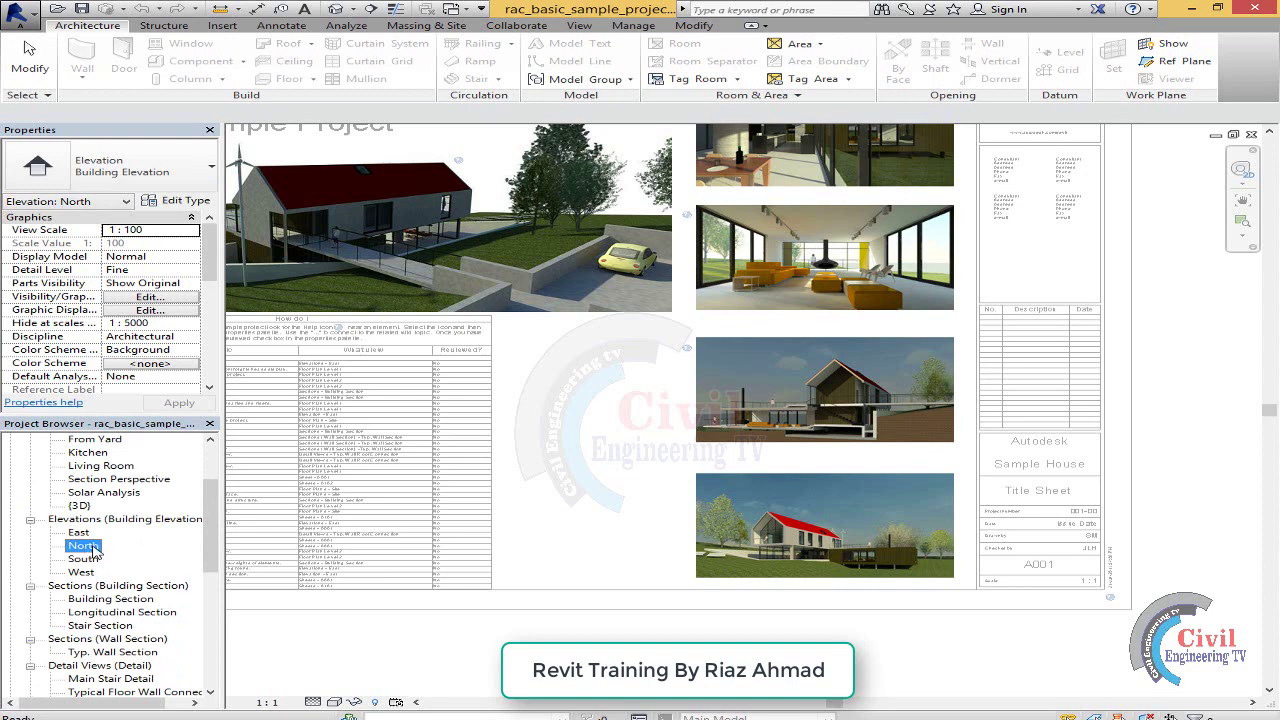
double_click(86, 549)
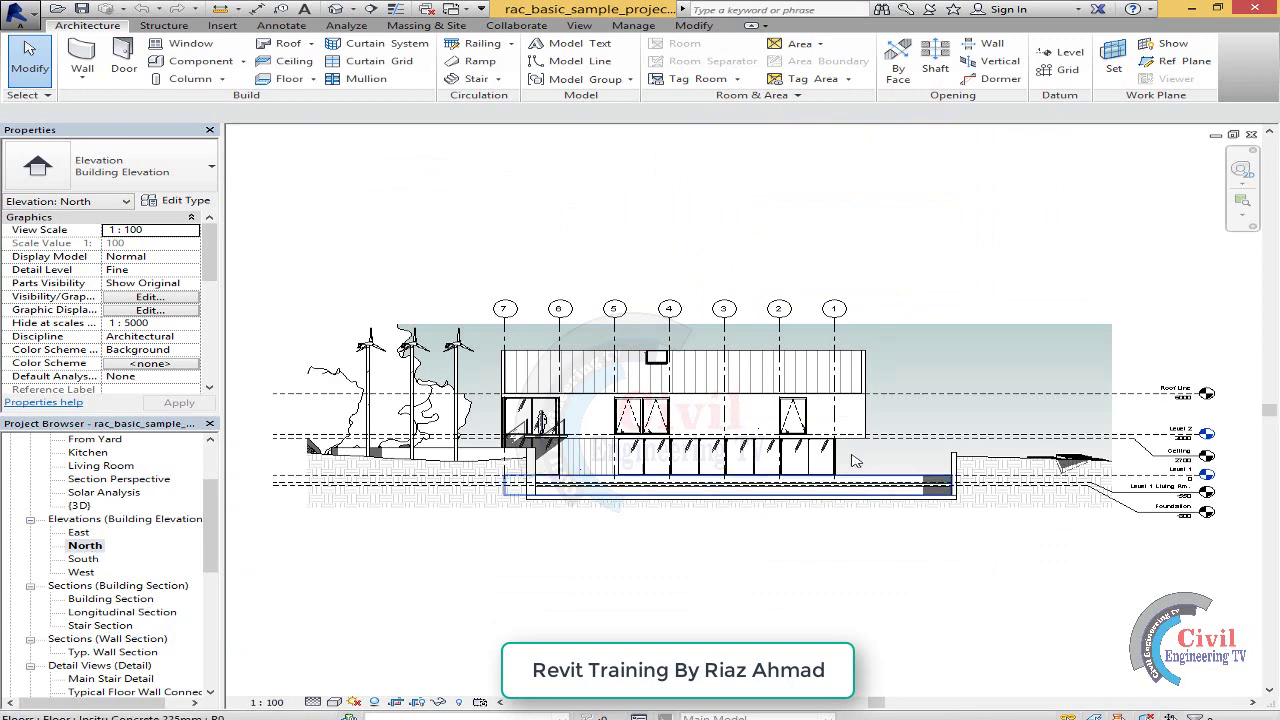
click(83, 559)
double_click(84, 560)
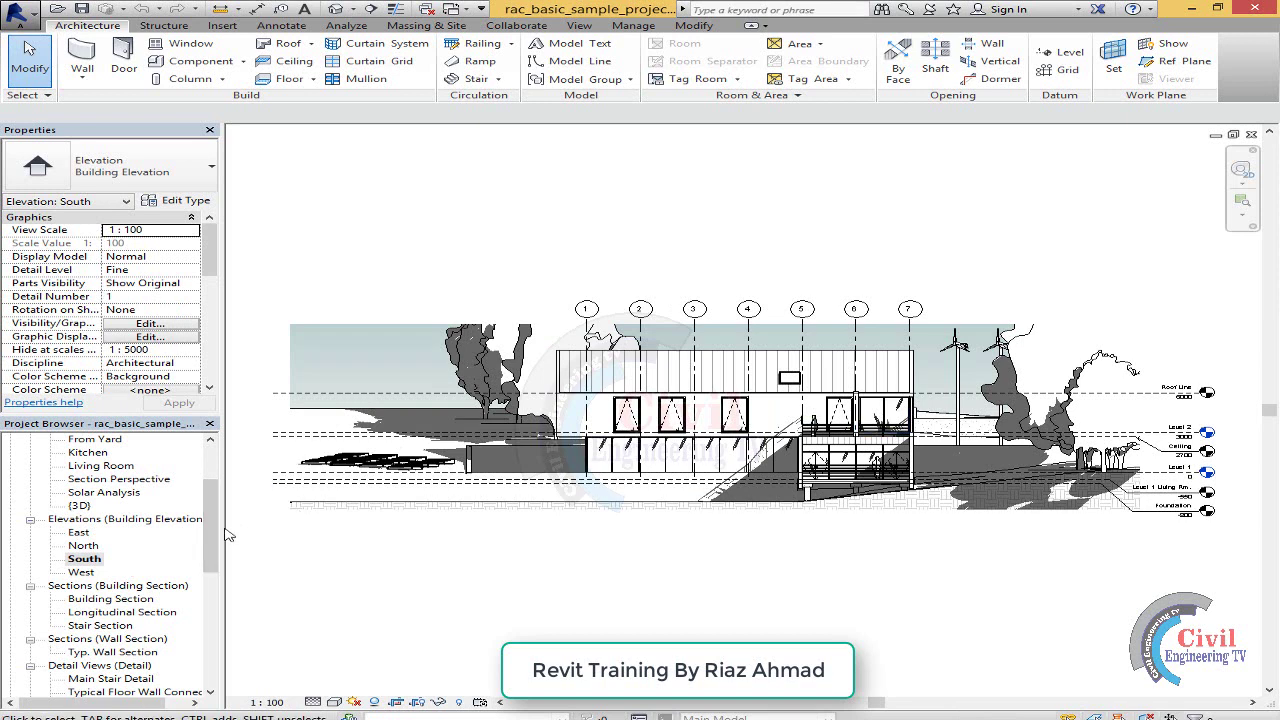
Step: View the Building Section, Longitudinal Section and Stair Section of the house
double_click(110, 599)
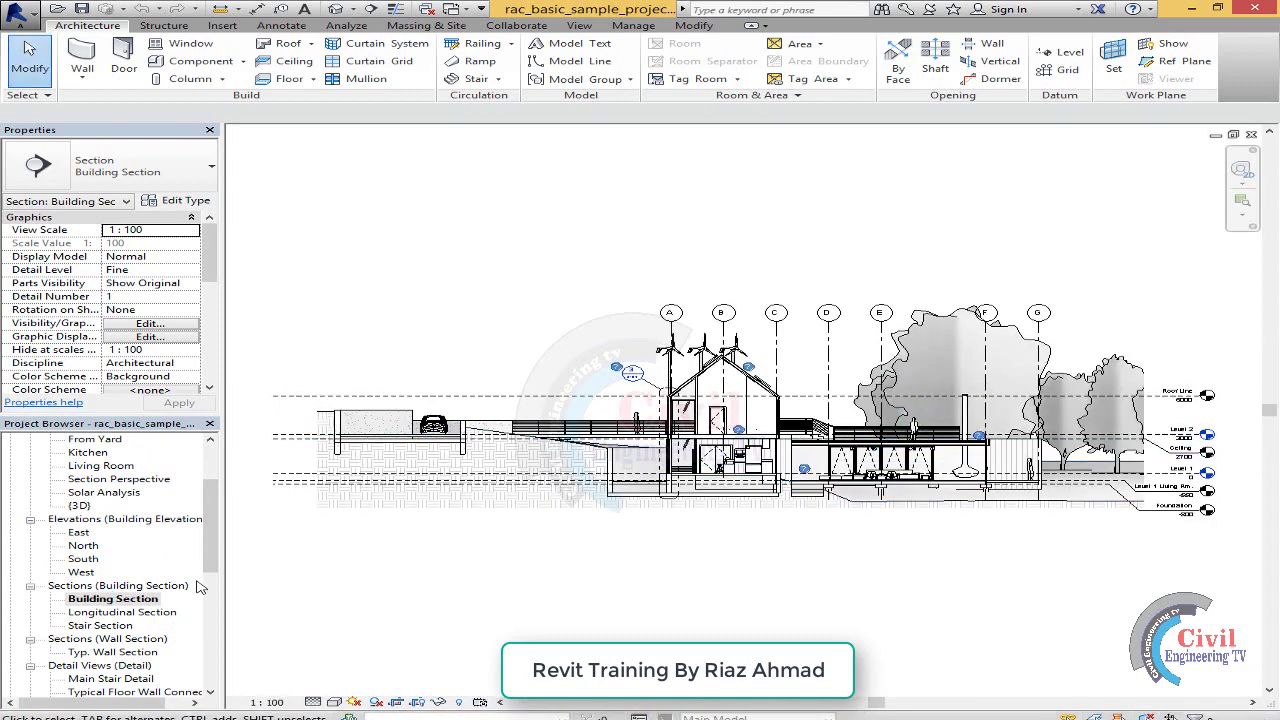
double_click(128, 613)
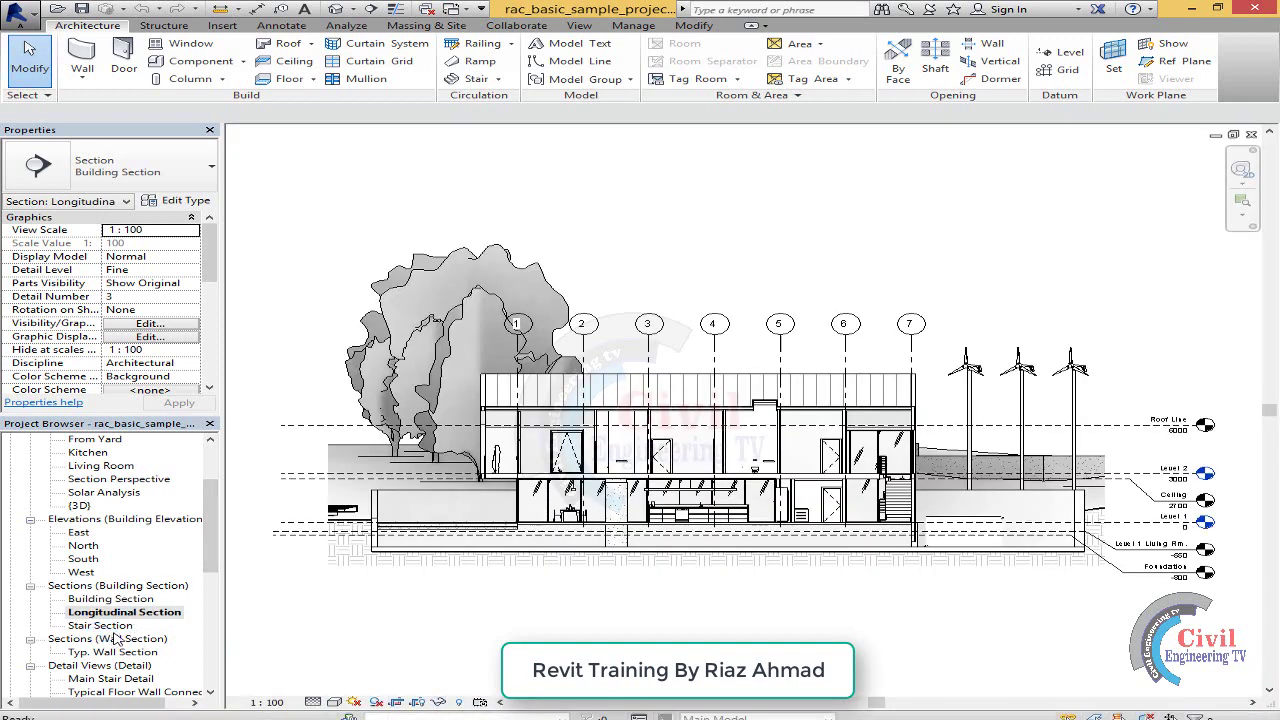
double_click(110, 626)
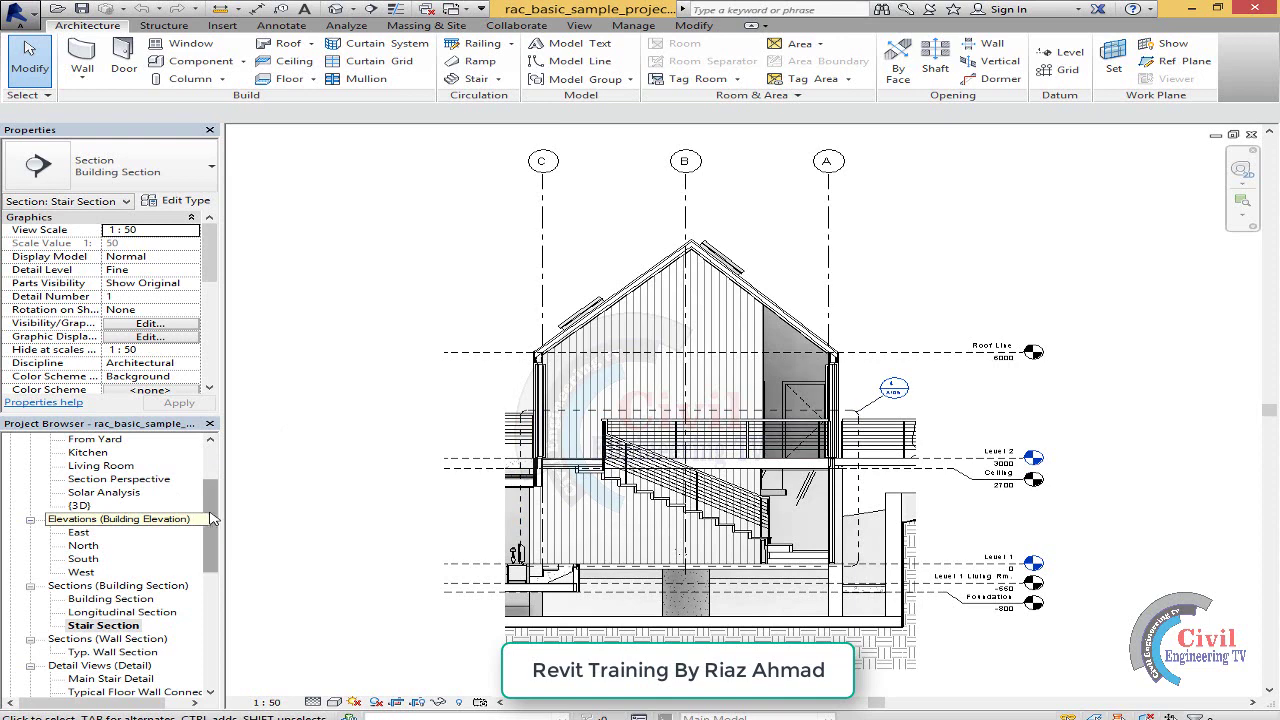
Step: Open the Main Stair Detail from the detail views and examine the stair and its railing
drag(211, 519, 211, 572)
click(127, 537)
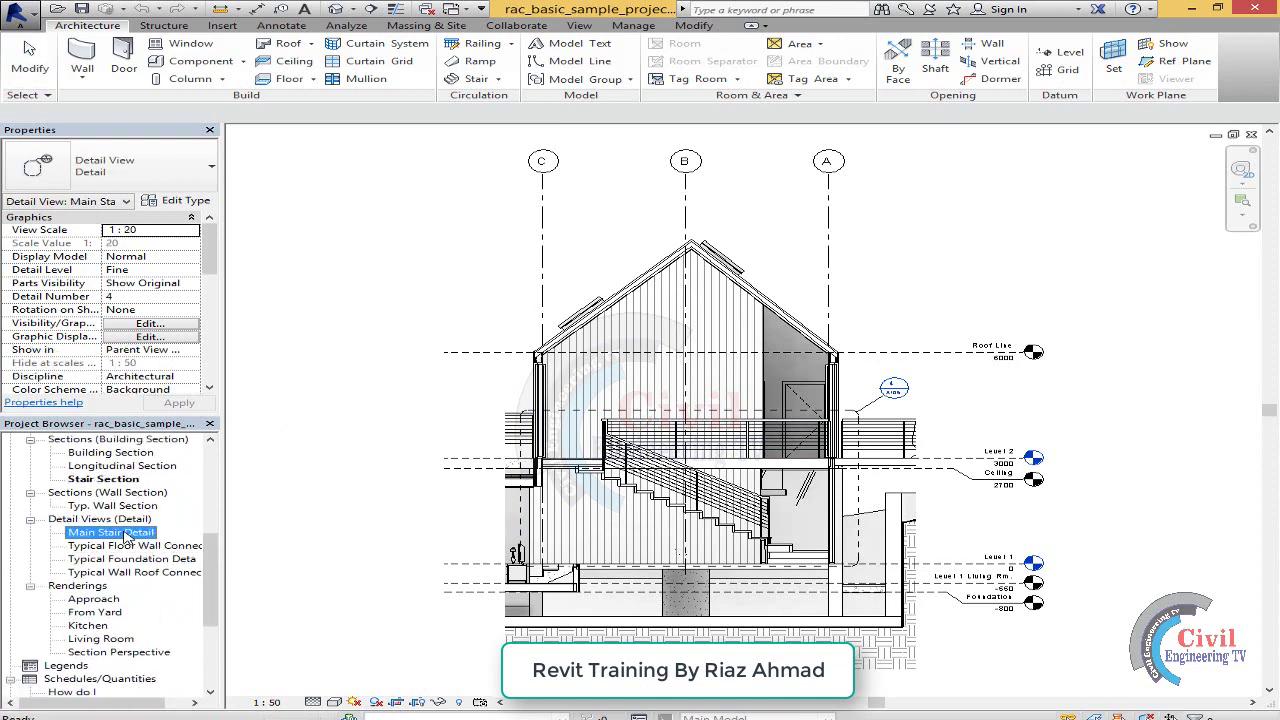
double_click(127, 537)
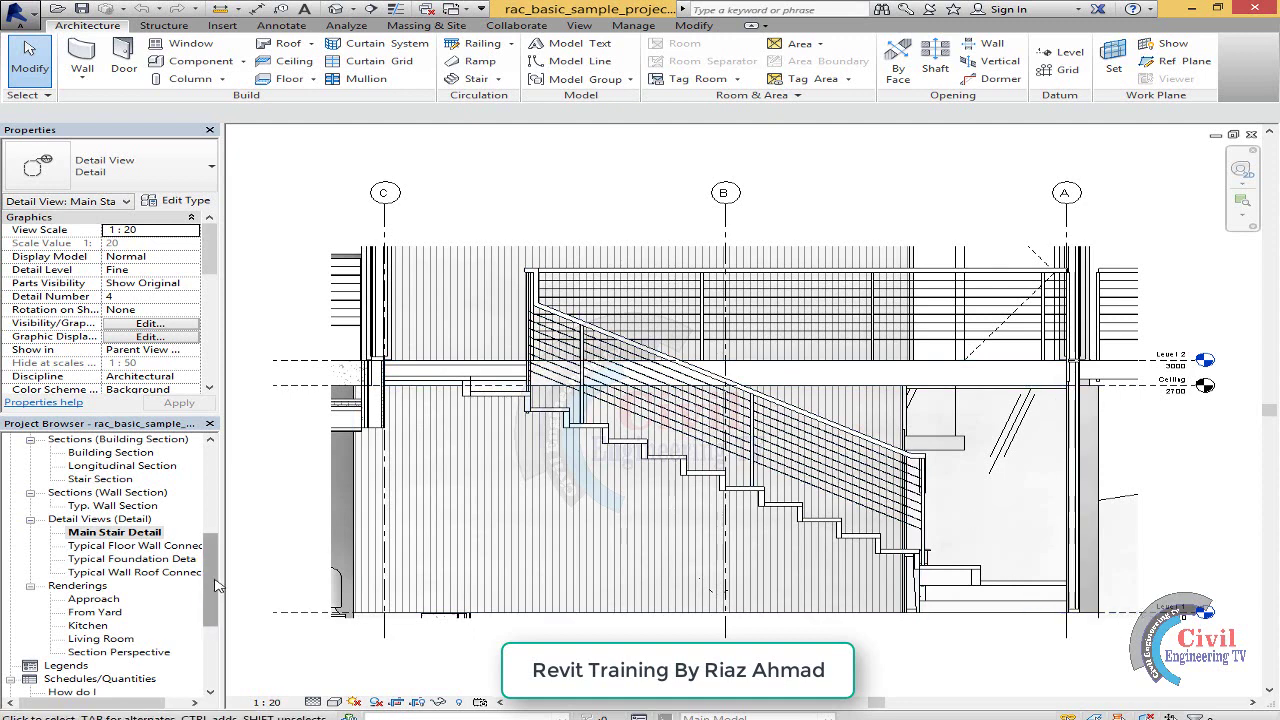
Step: View the Living Room and Section Perspective renderings of the project
drag(217, 585, 217, 640)
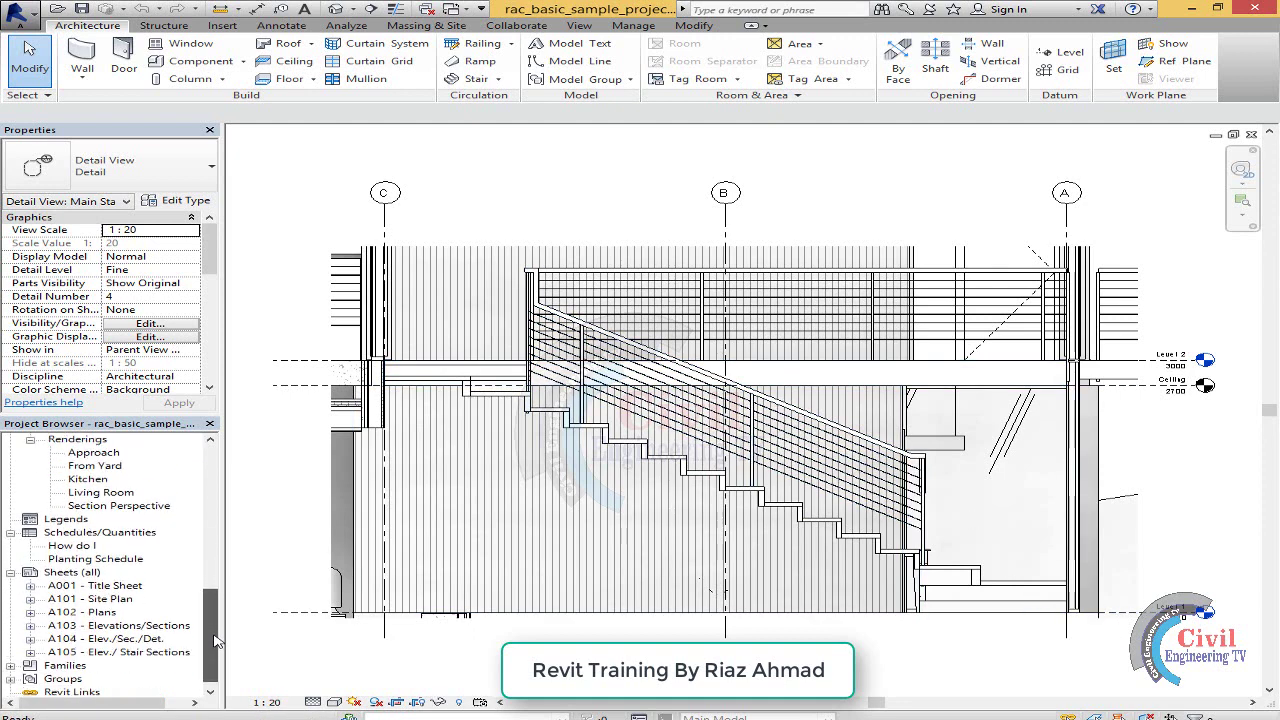
double_click(100, 494)
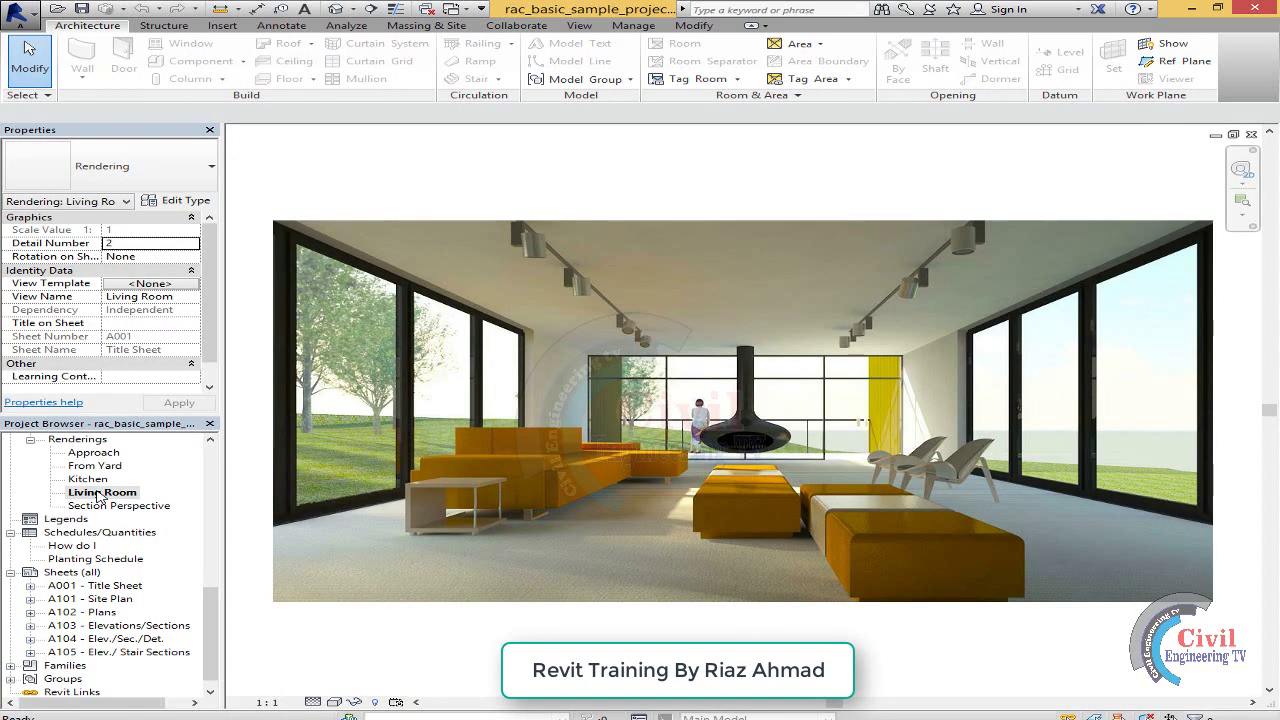
click(100, 453)
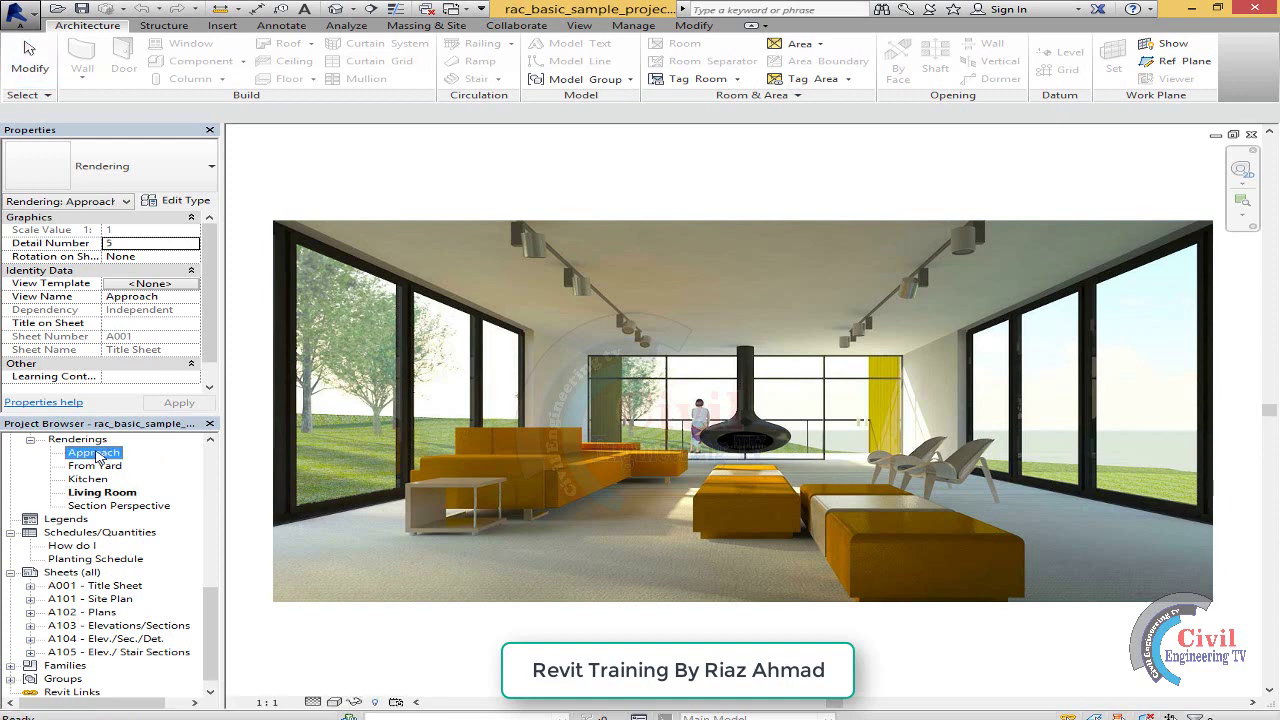
double_click(90, 506)
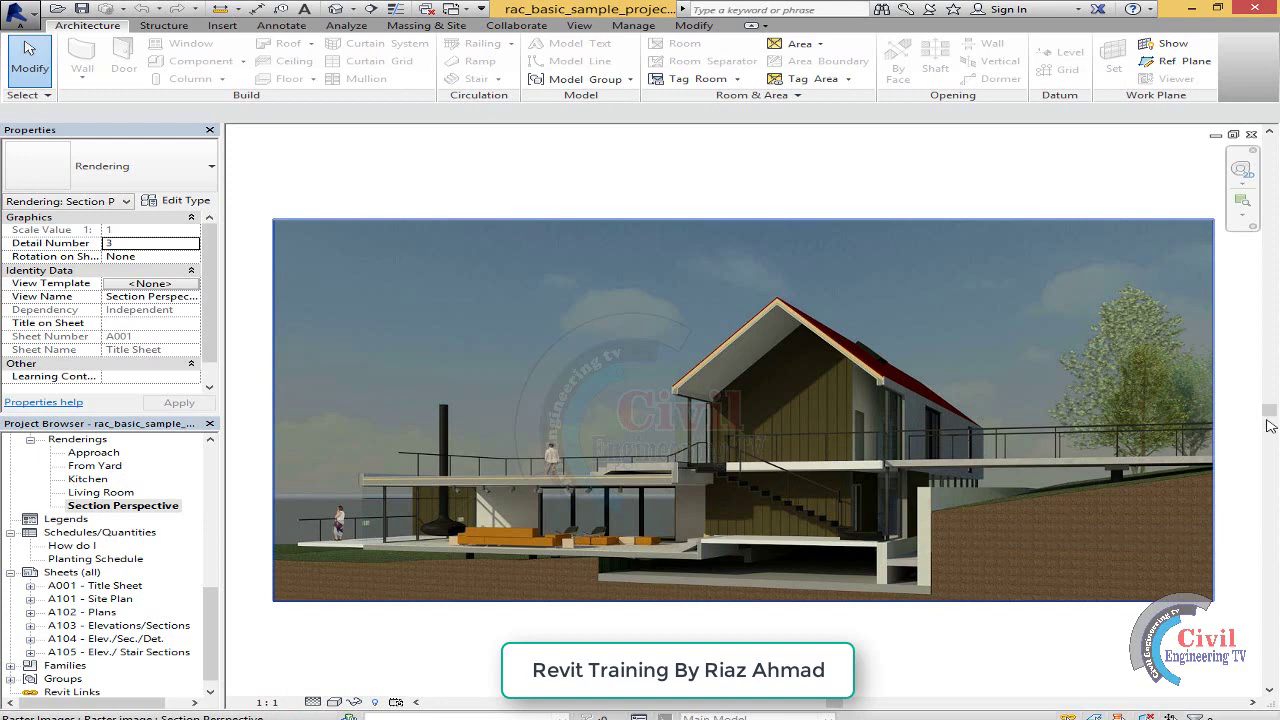
Step: Close all the open renderings, details, sections, elevations and the title sheet to leave the sample project
click(1253, 134)
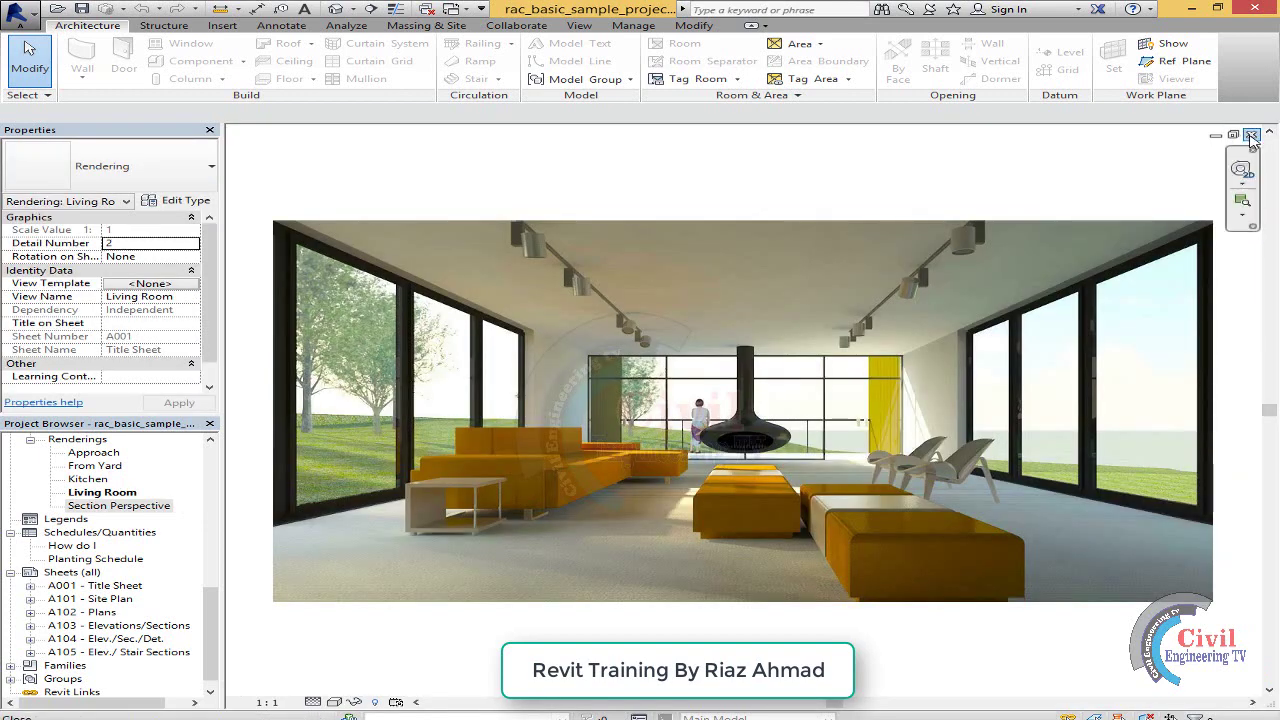
click(1251, 134)
click(1251, 134)
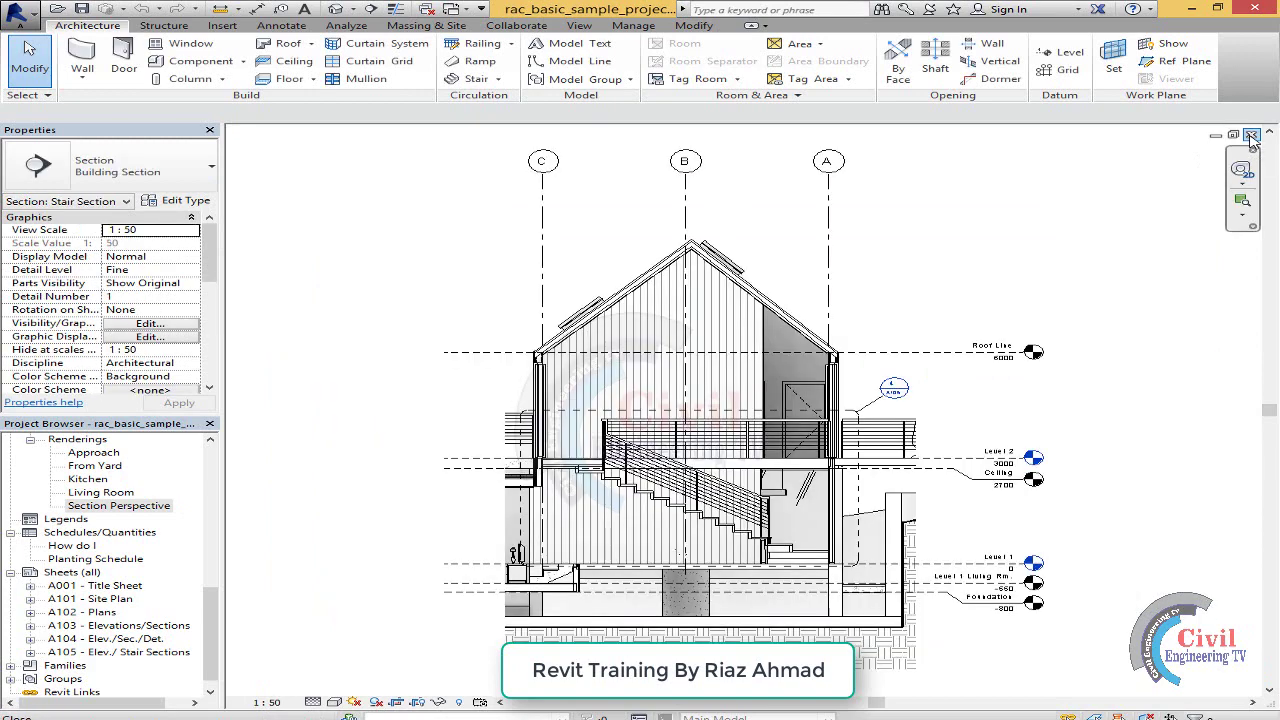
click(1251, 134)
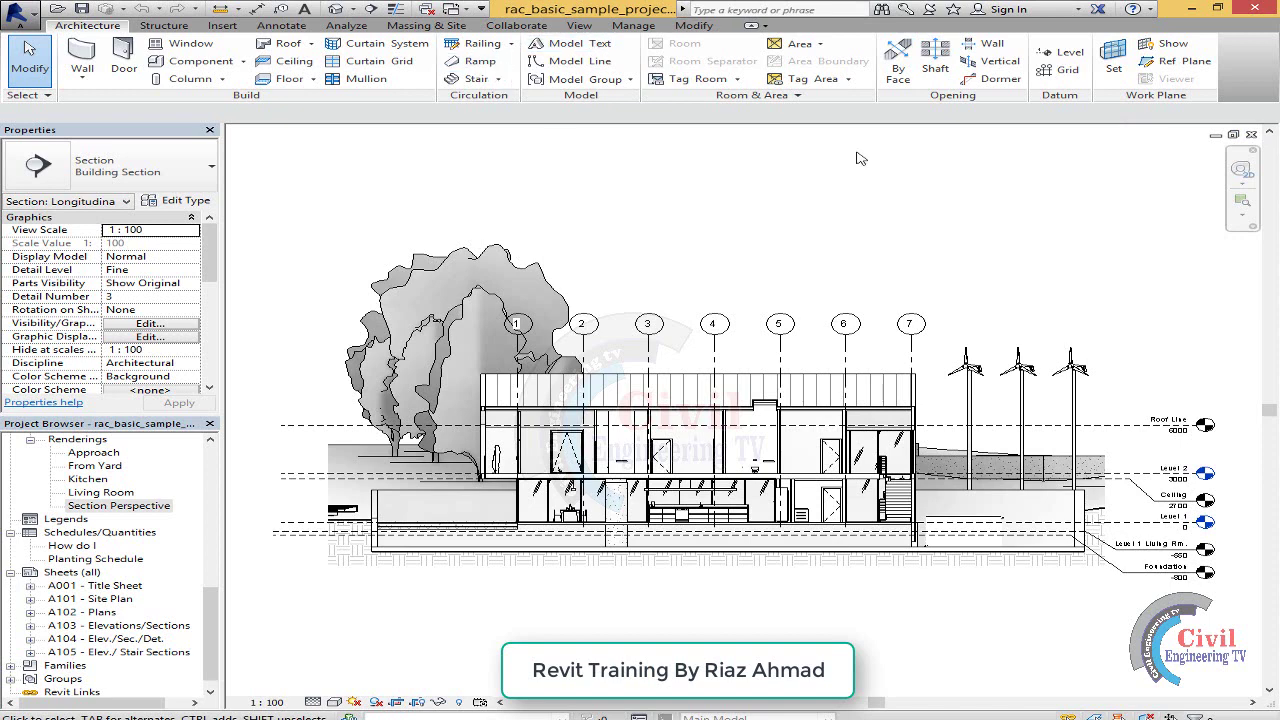
click(1251, 134)
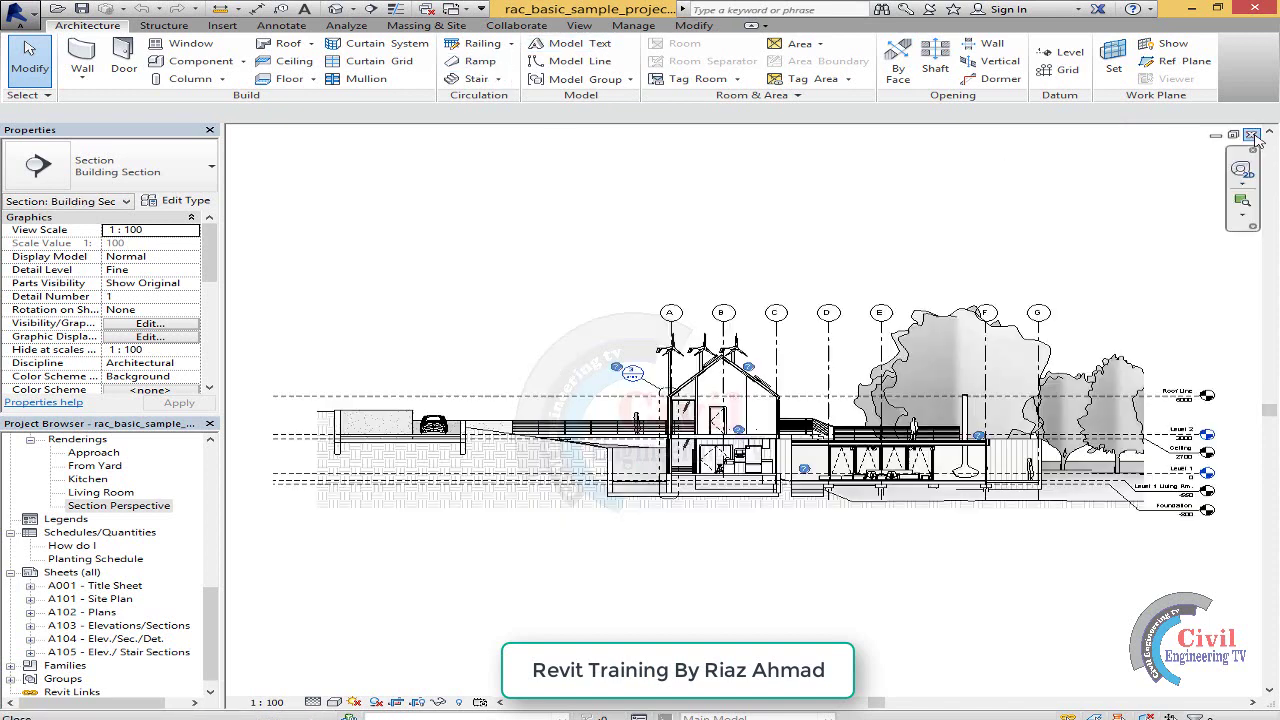
click(1251, 134)
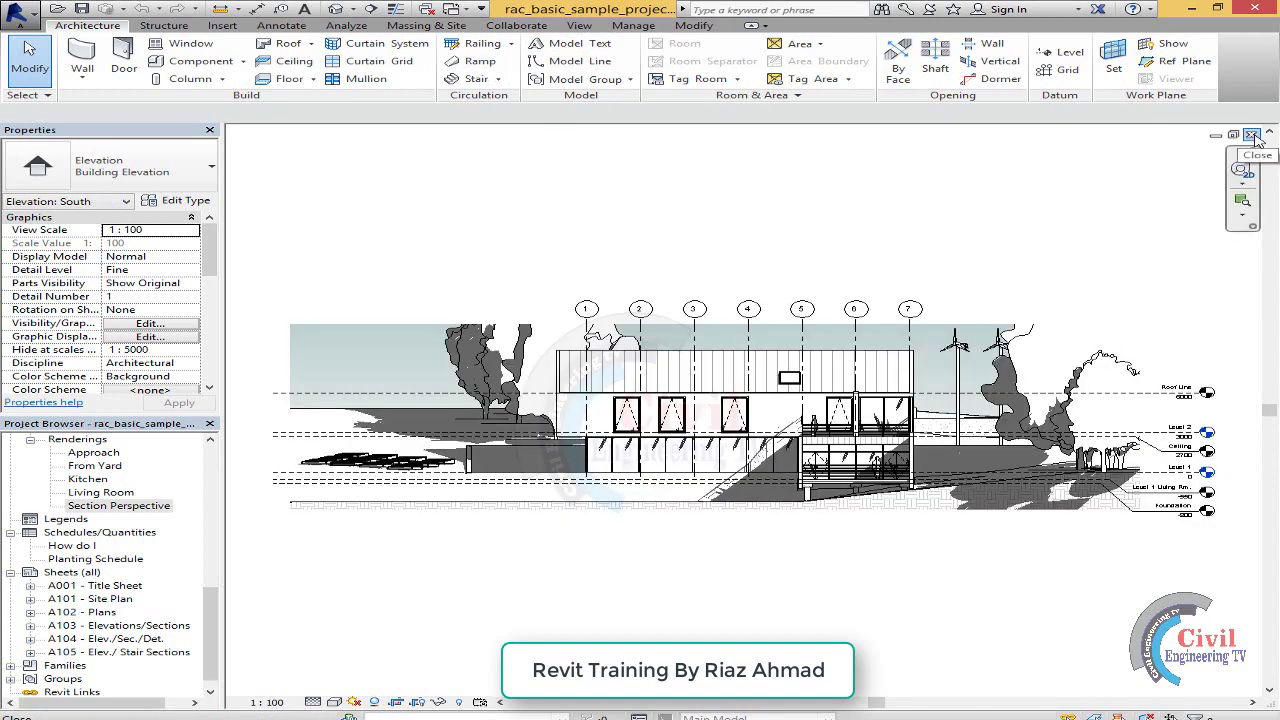
click(1251, 134)
click(1251, 134)
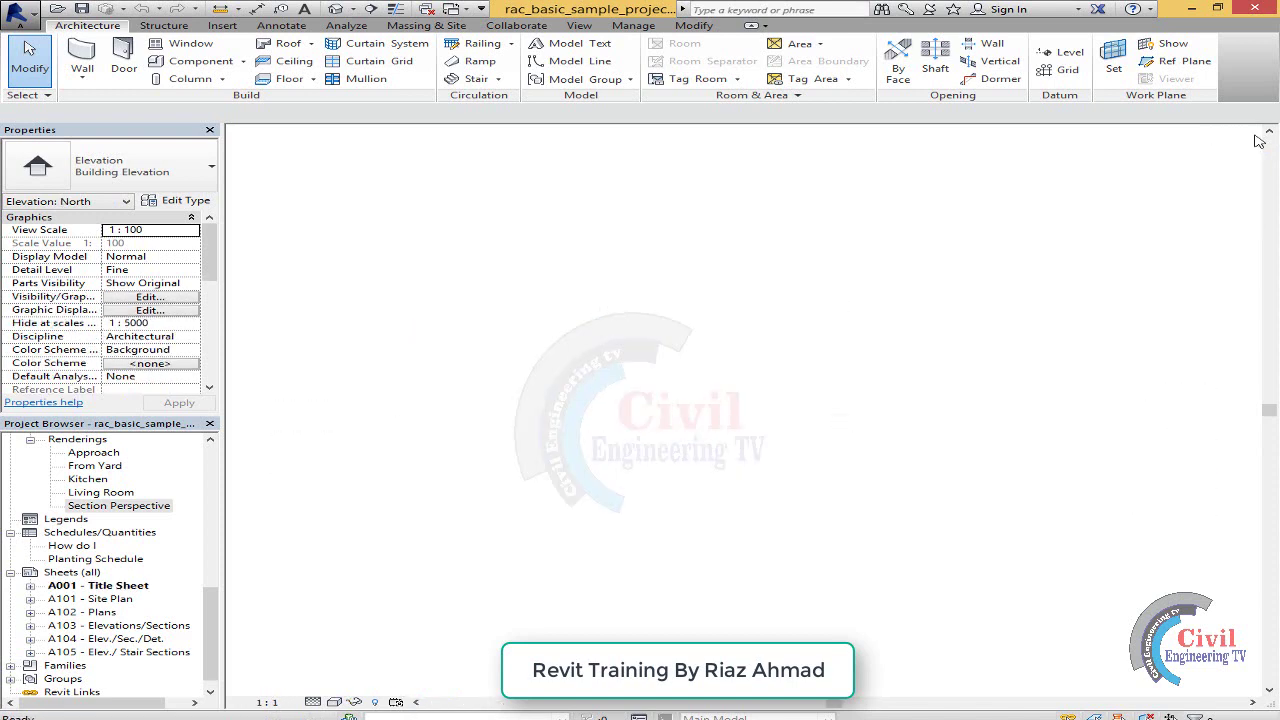
click(1251, 134)
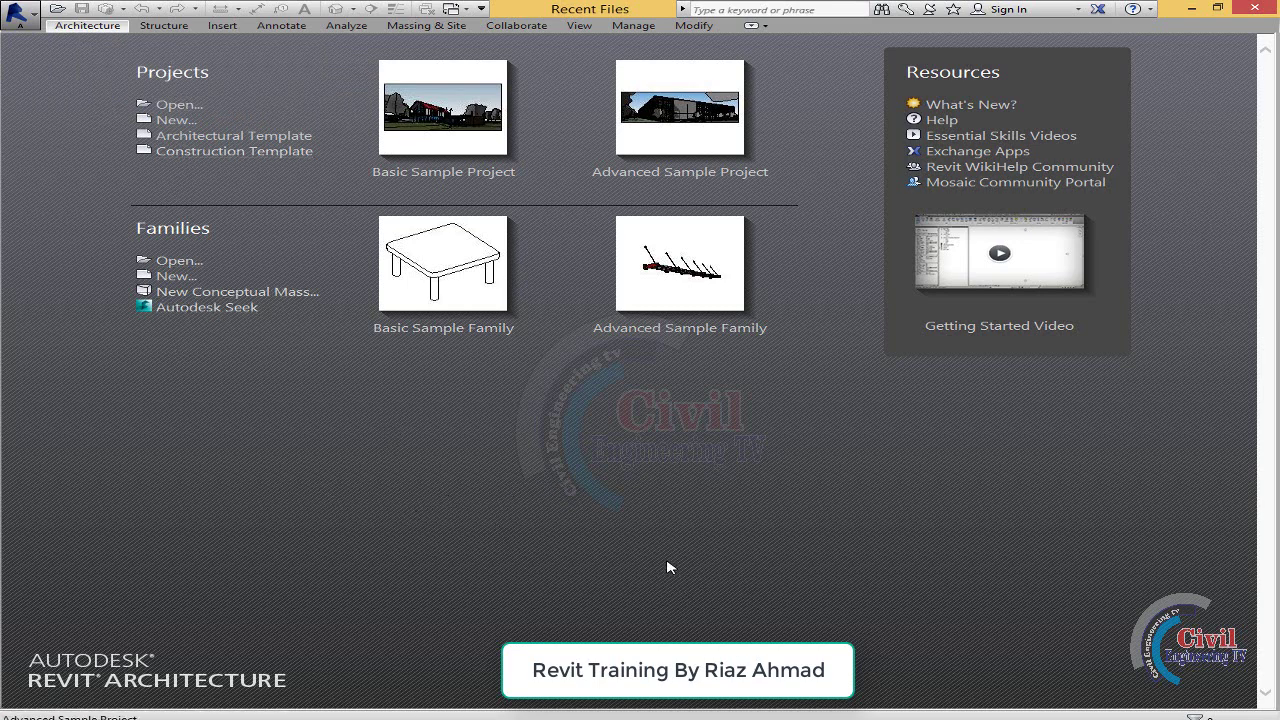
Step: Open the program options and display the File Locations settings for templates and default paths
click(18, 16)
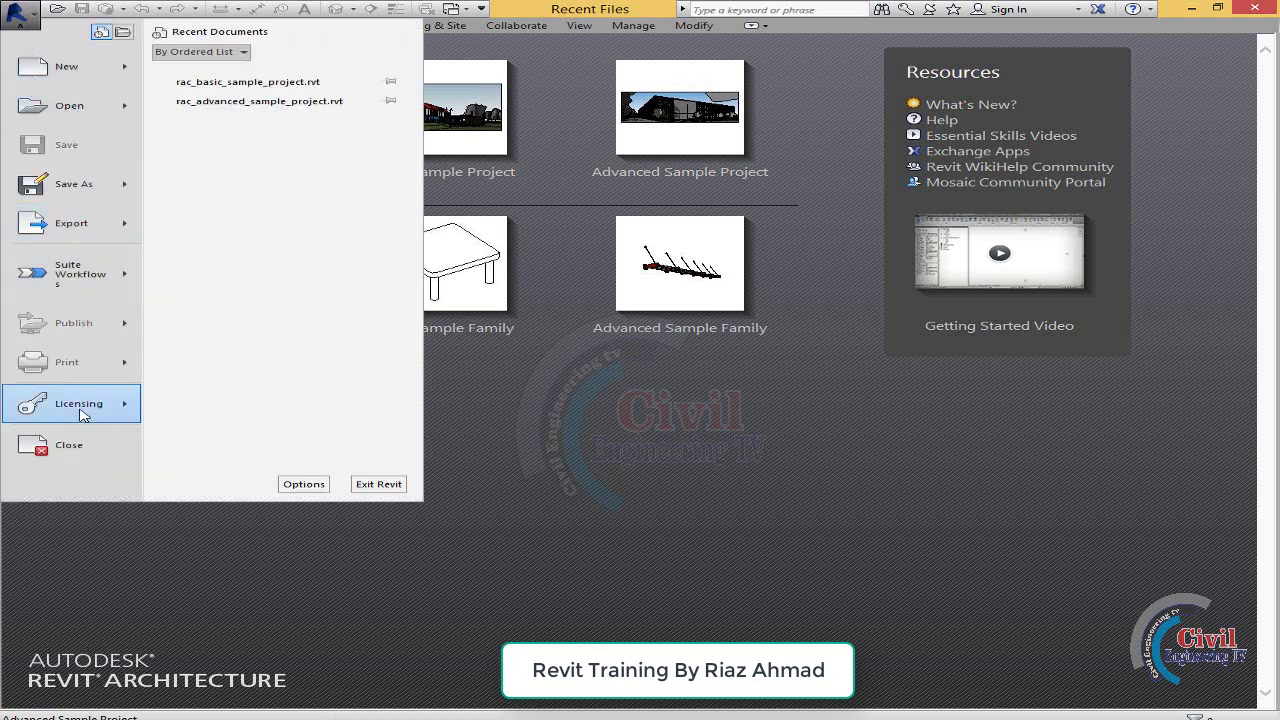
click(314, 487)
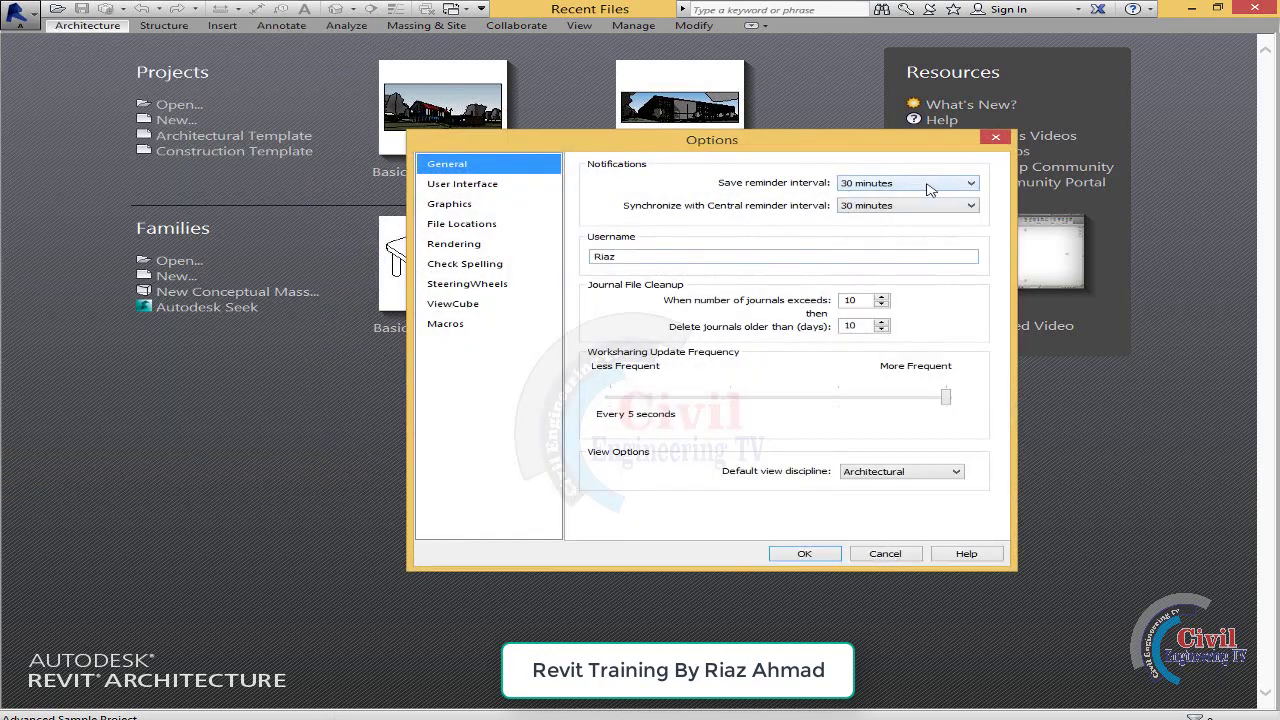
click(485, 232)
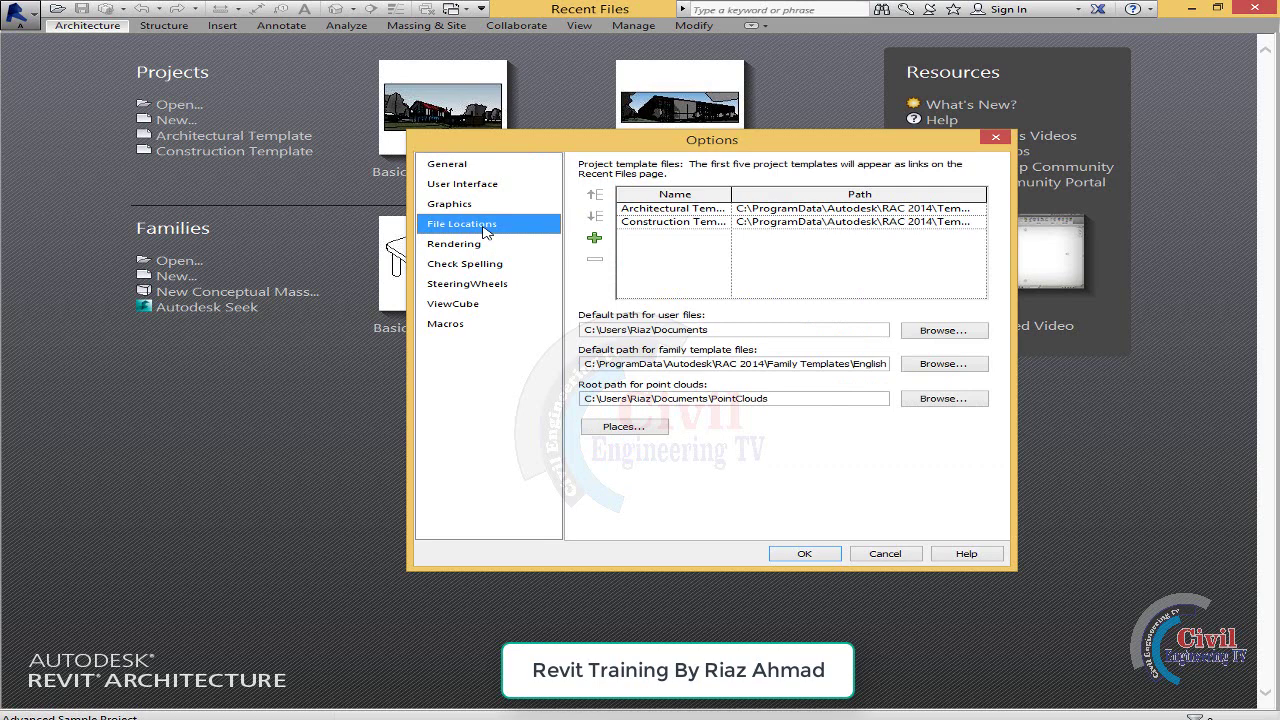
Step: Start adding a project template file and browse to Local Disk (C:)
drag(537, 139, 661, 178)
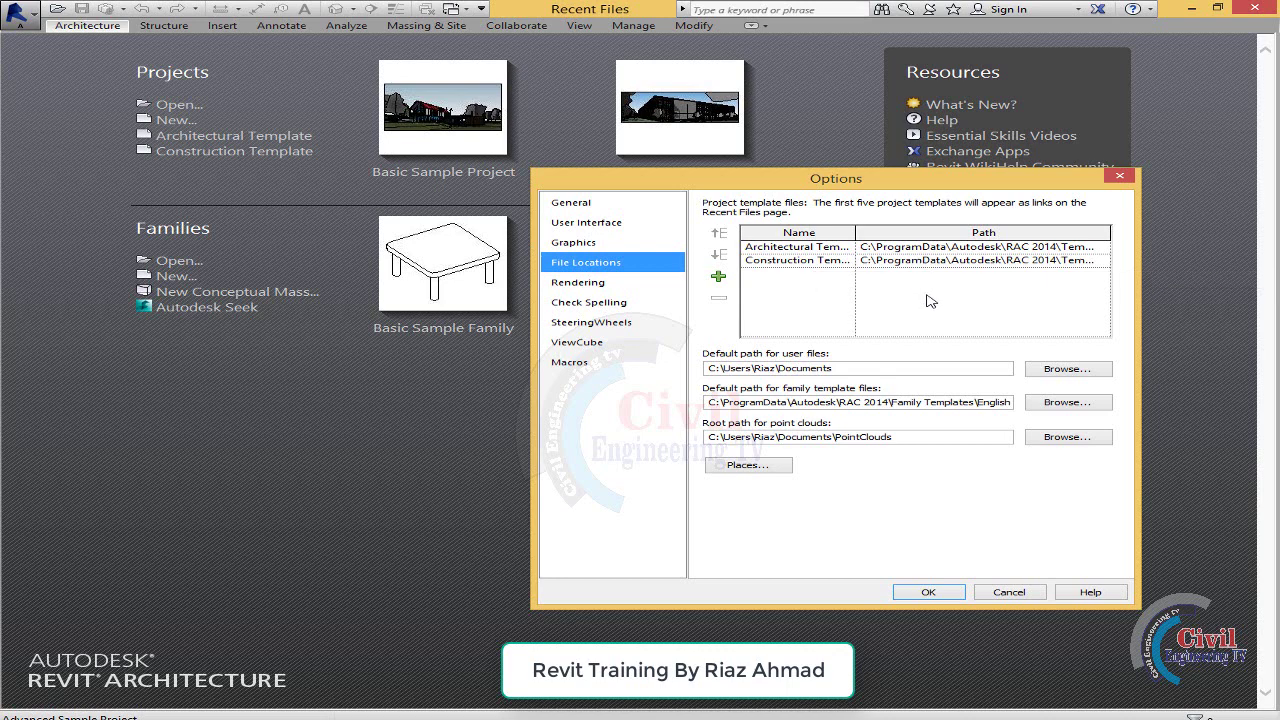
click(720, 276)
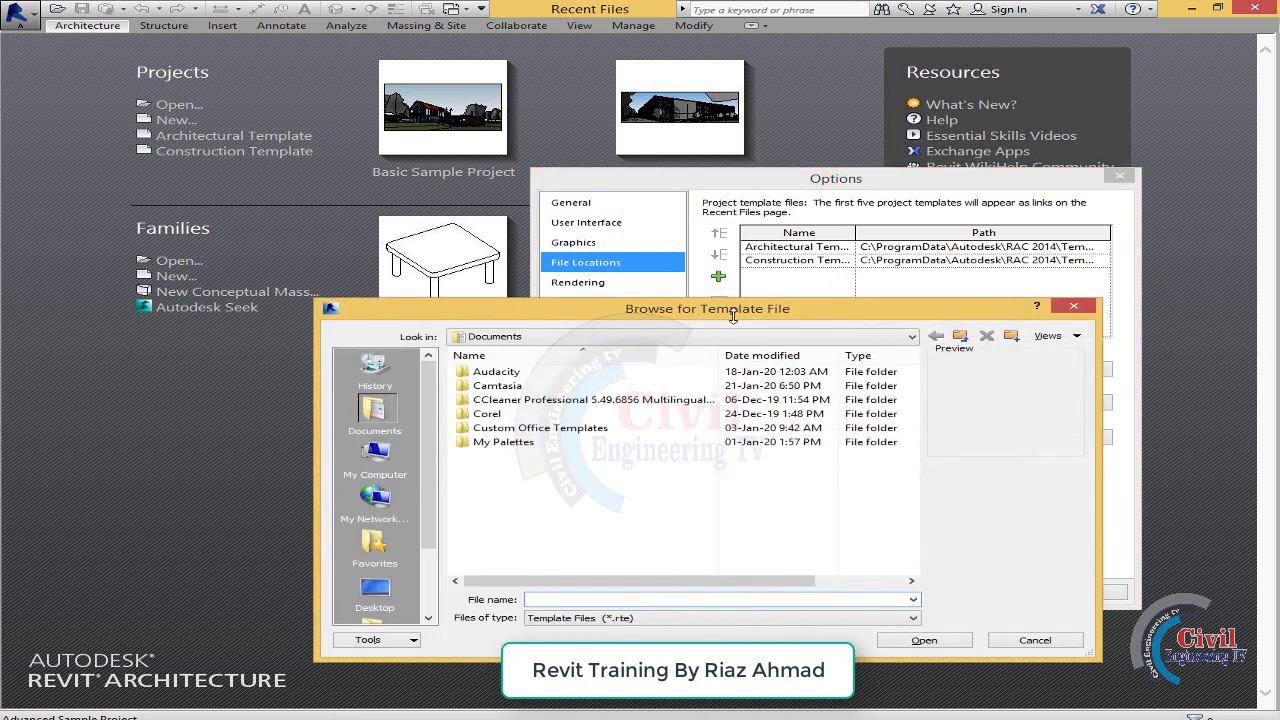
drag(781, 319, 806, 363)
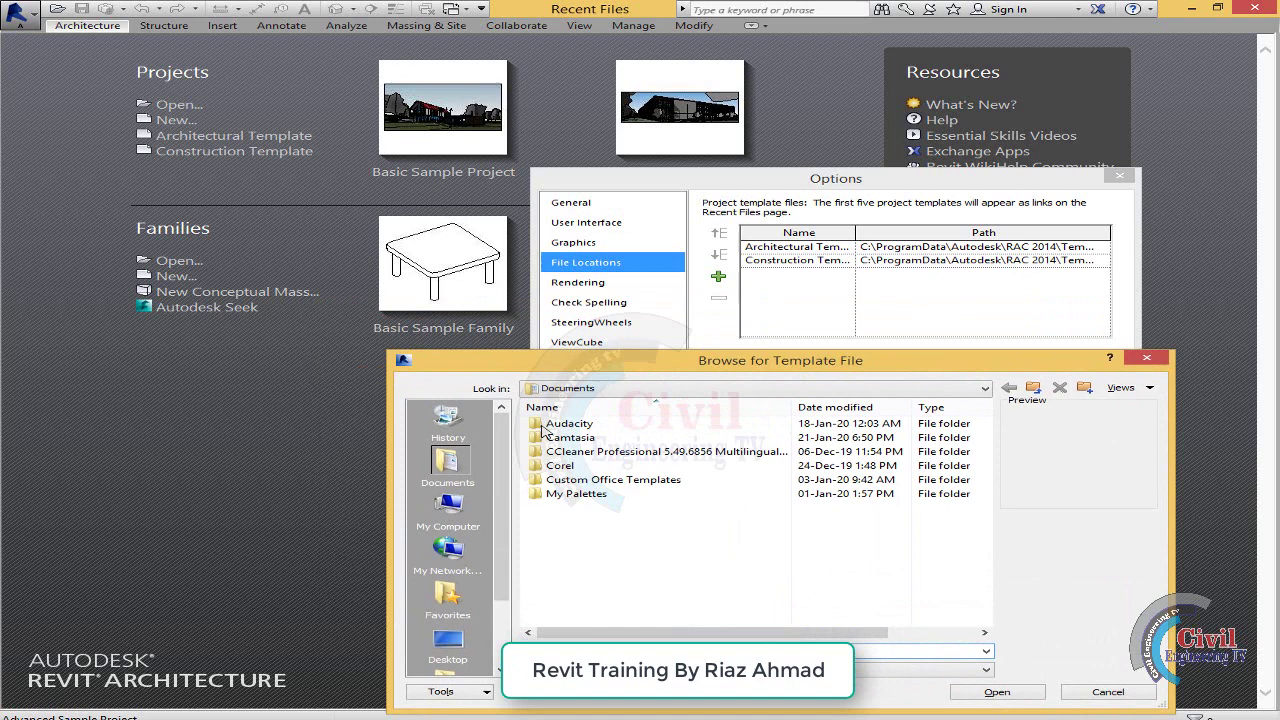
click(448, 505)
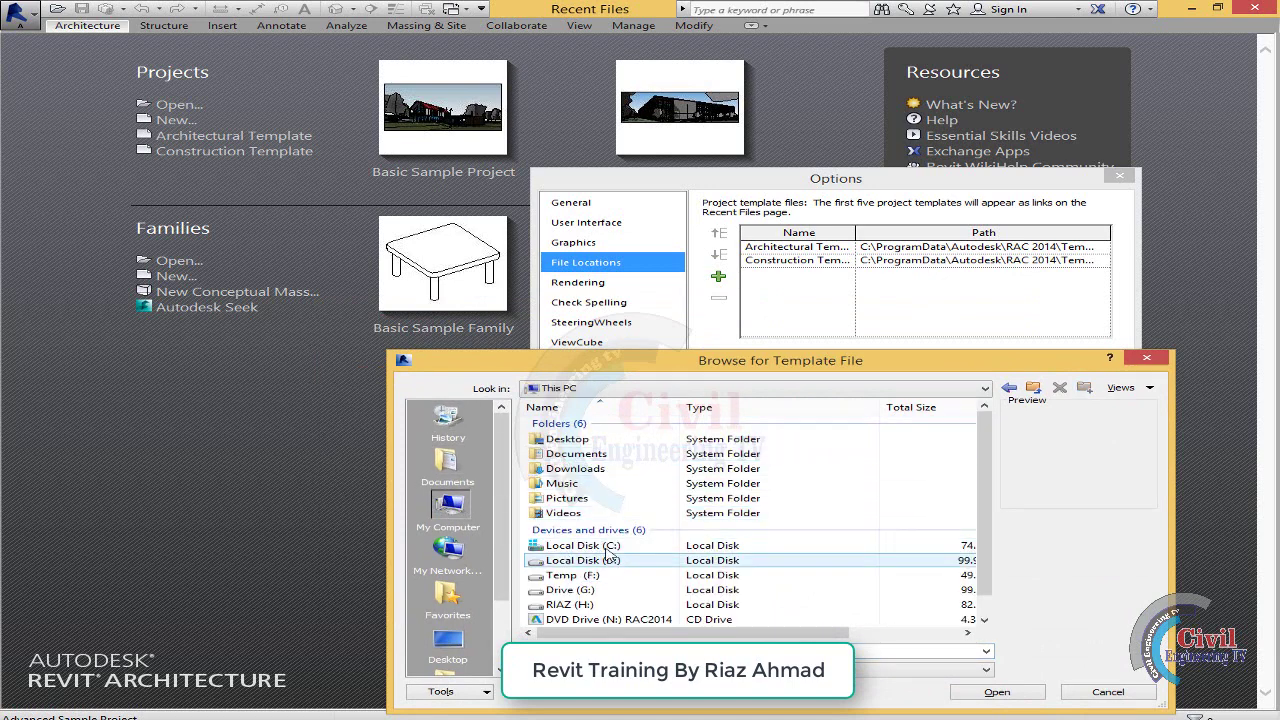
double_click(610, 545)
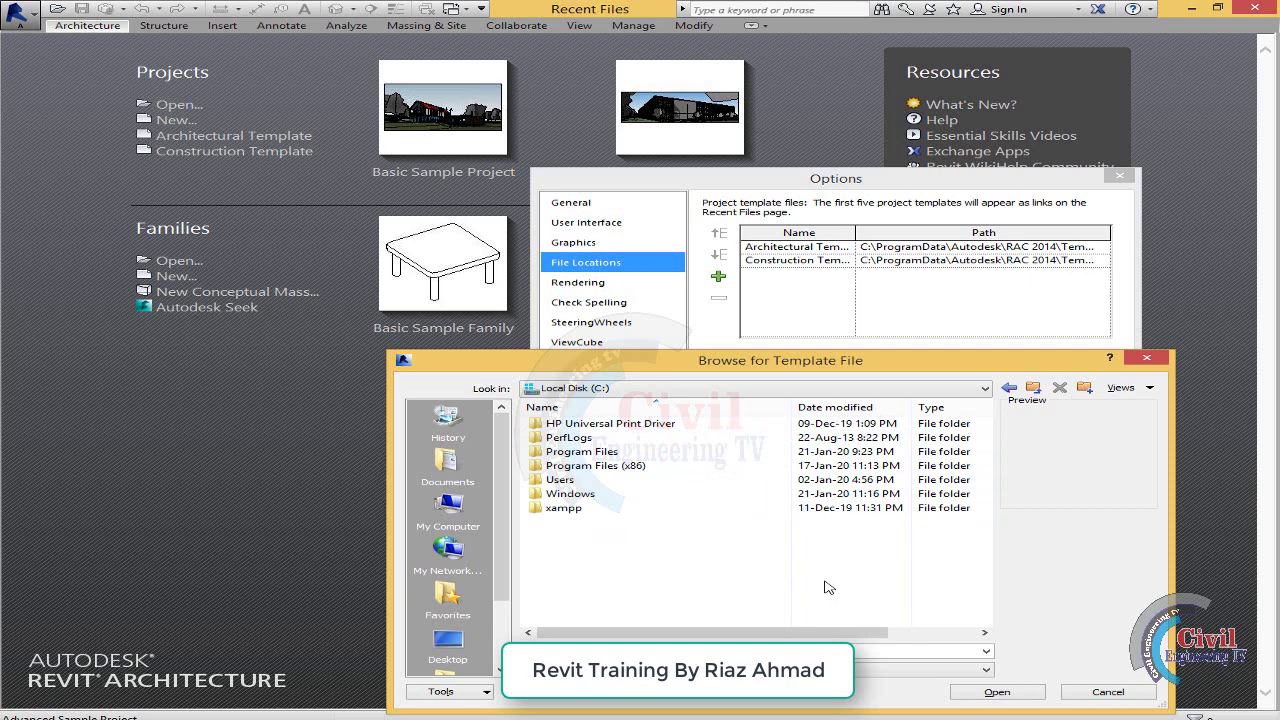
Step: Switch to the This PC window in File Explorer and turn on the display of hidden items
drag(945, 365, 938, 348)
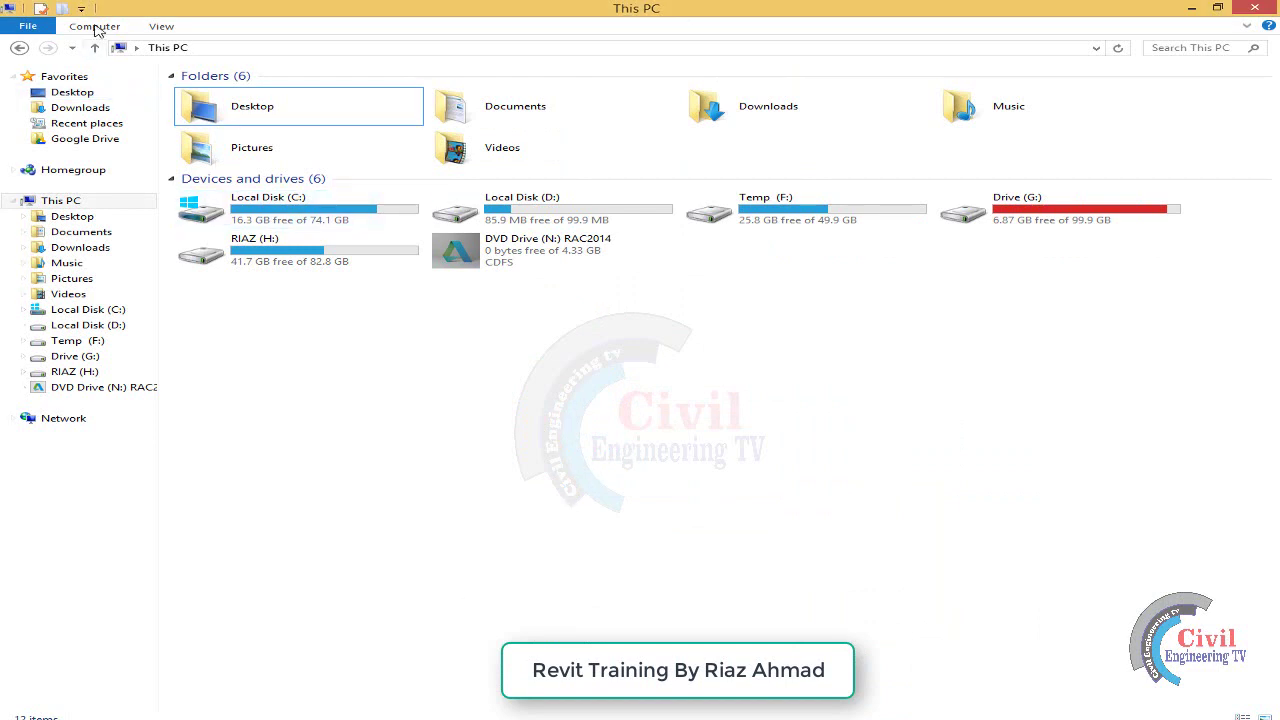
click(161, 27)
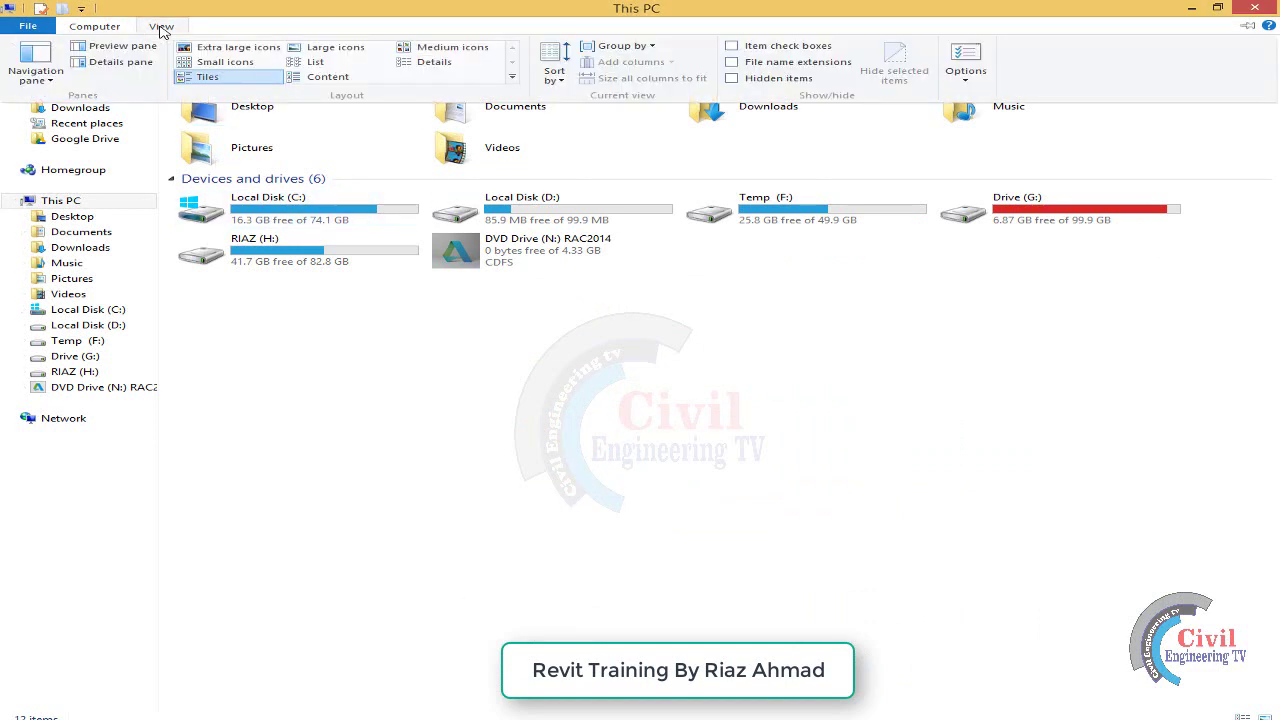
click(731, 79)
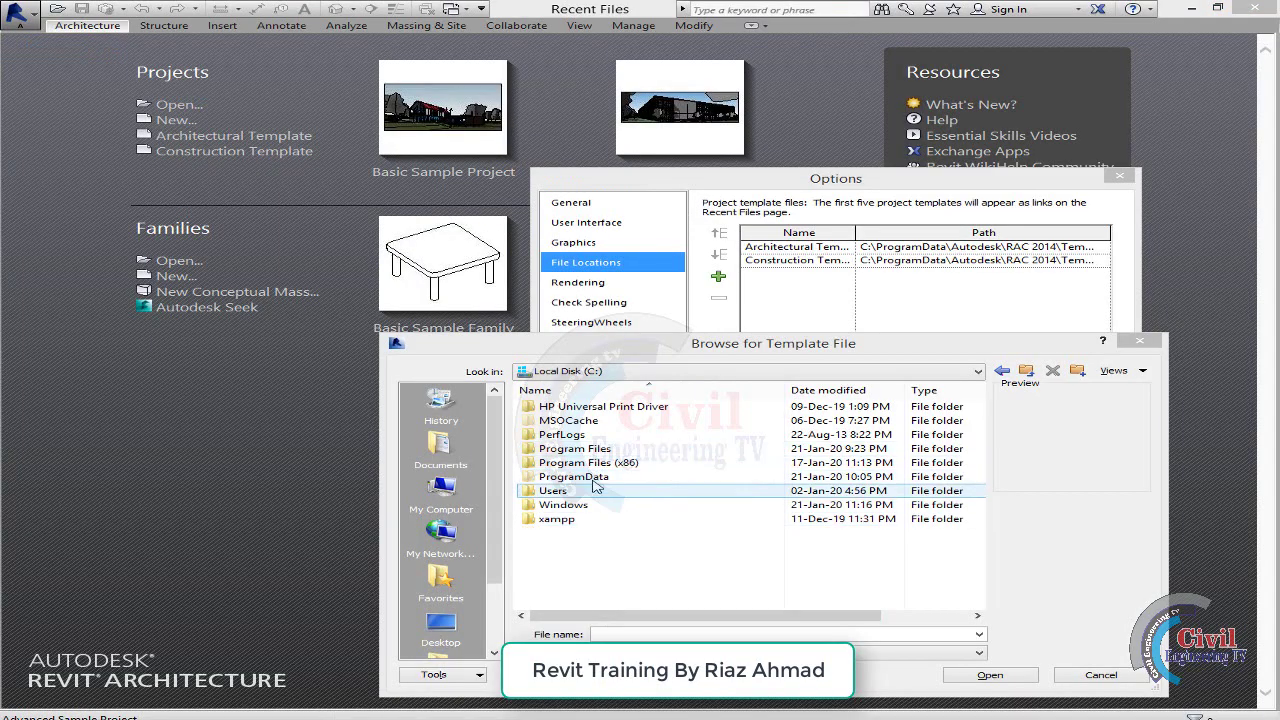
Step: Back in Revit's template browser, go to ProgramData\Autodesk\RAC 2014\Templates and select the US Metric folder
double_click(588, 477)
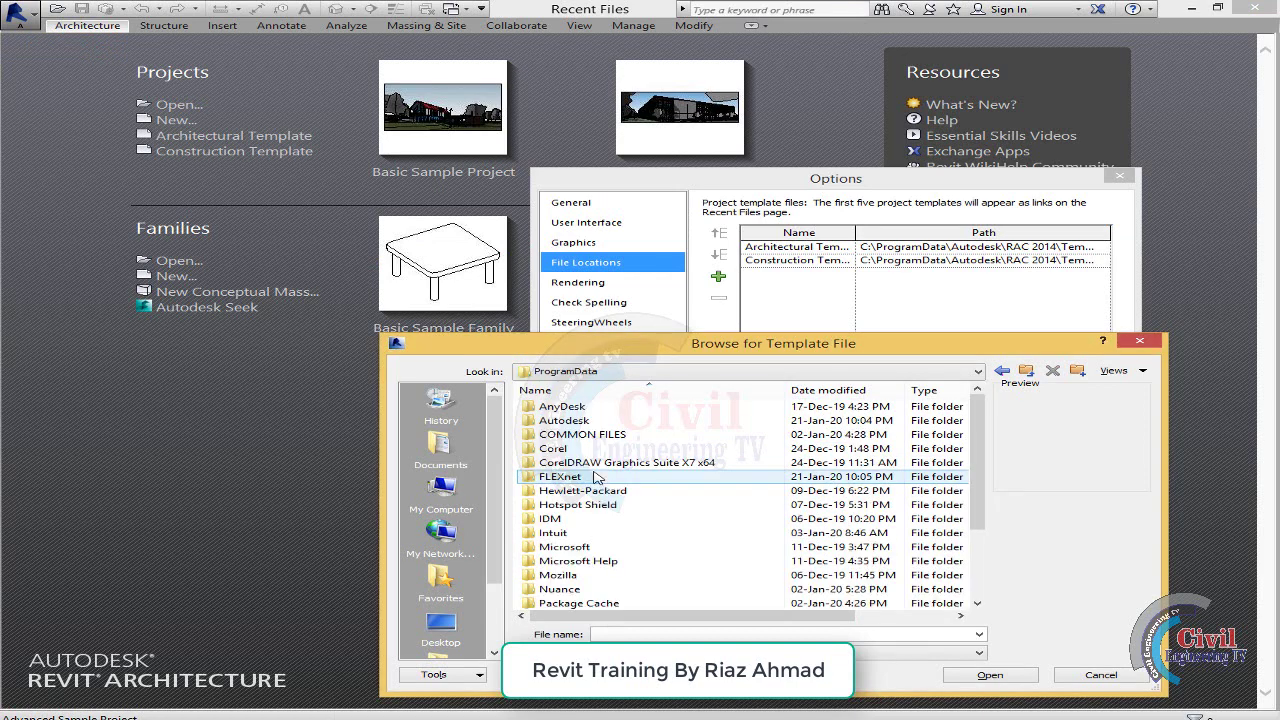
double_click(590, 421)
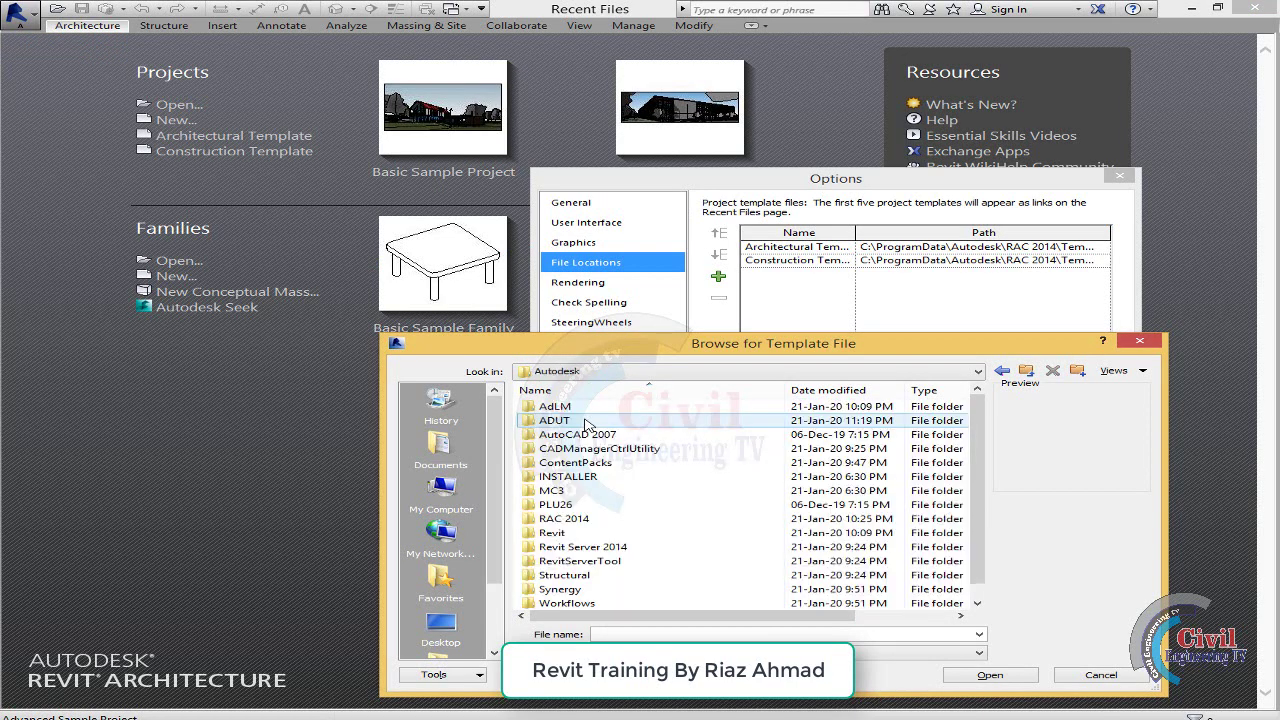
double_click(587, 522)
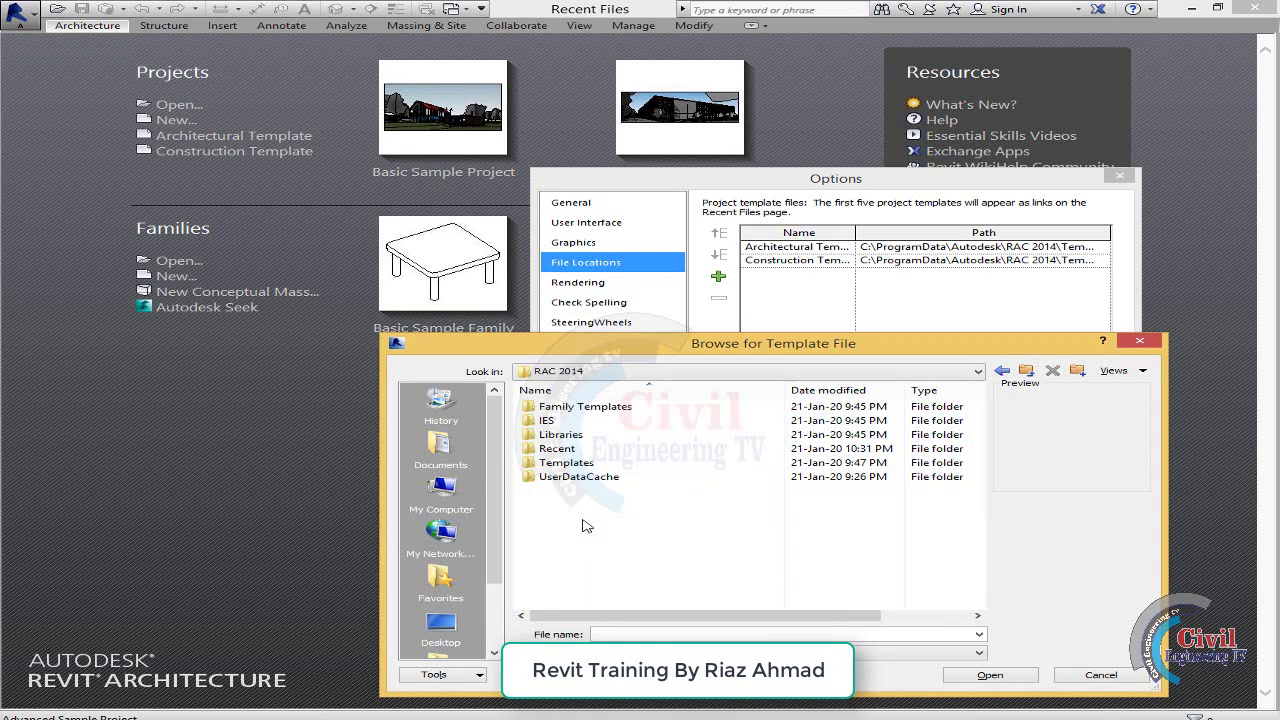
double_click(598, 464)
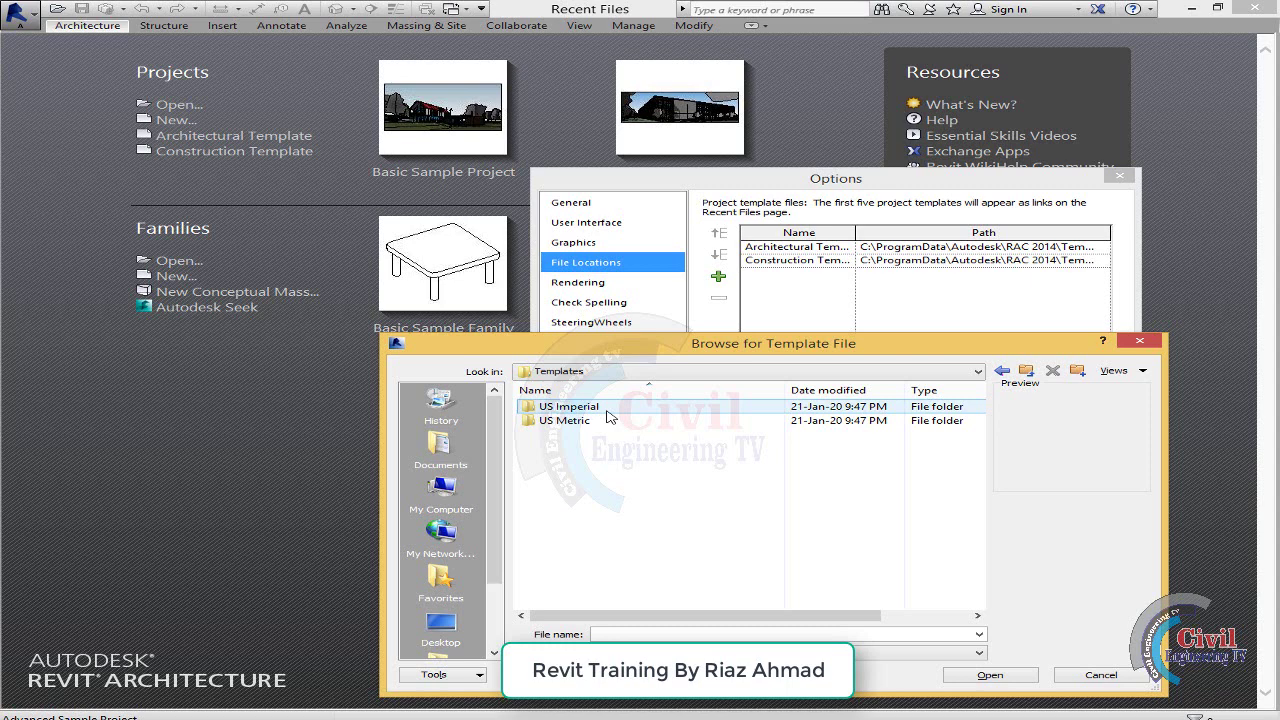
click(589, 422)
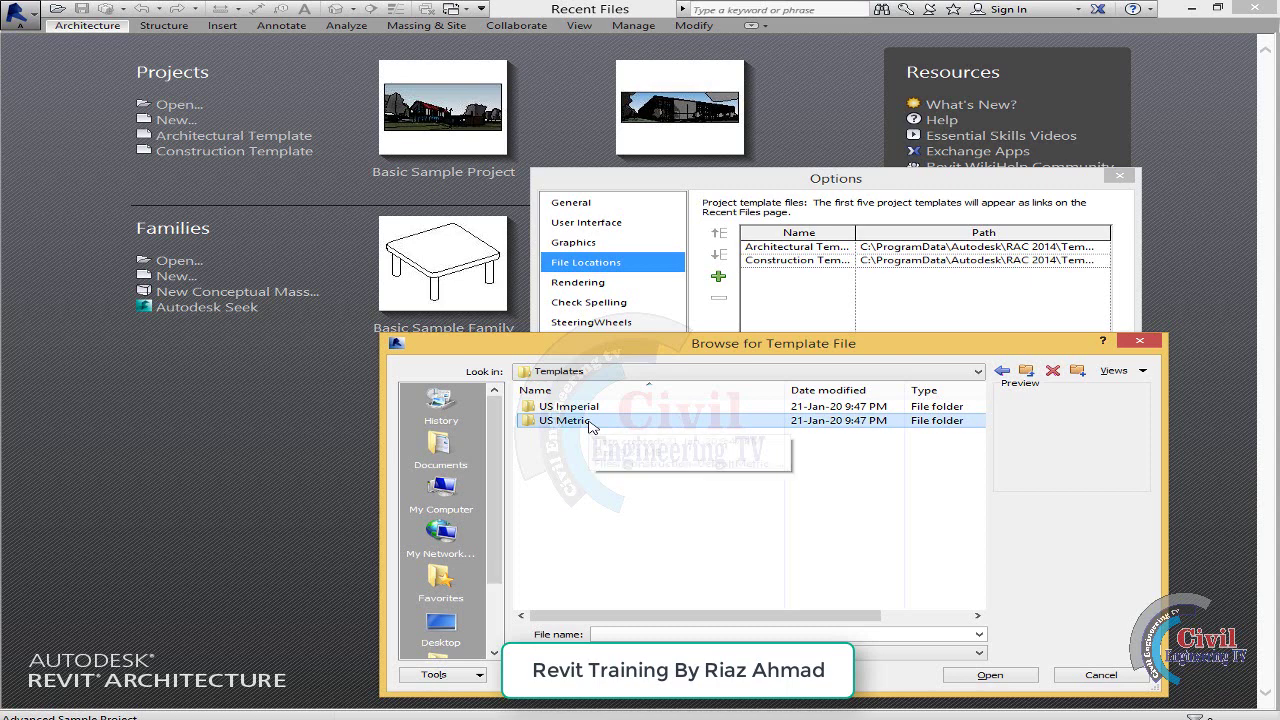
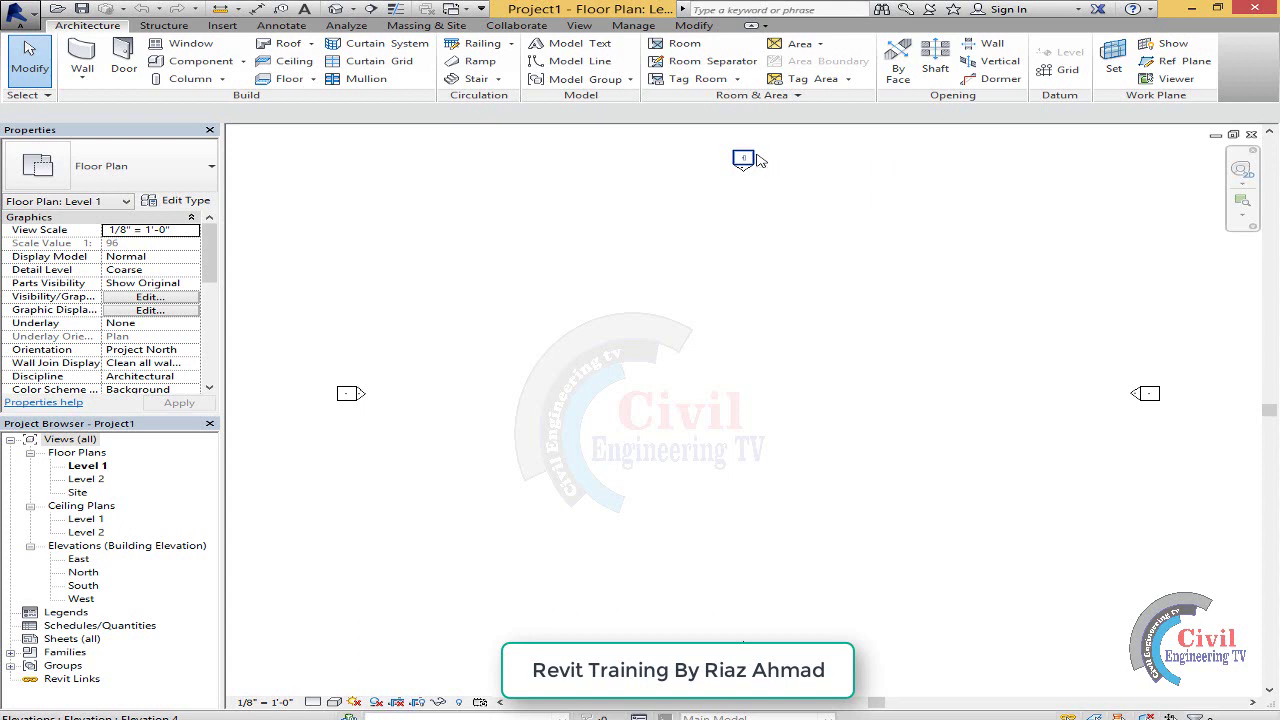
Step: Open the Project Units settings for the new project and choose the Common discipline
scroll(686, 231, down, 1)
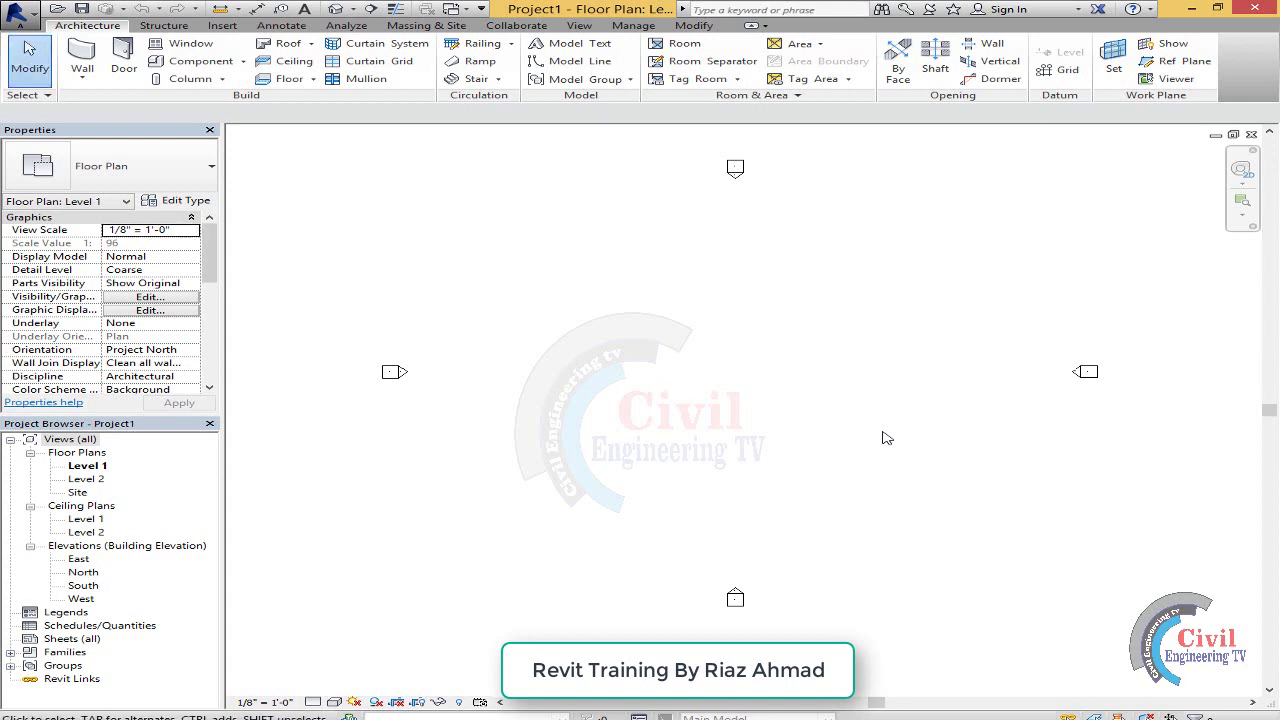
key(n)
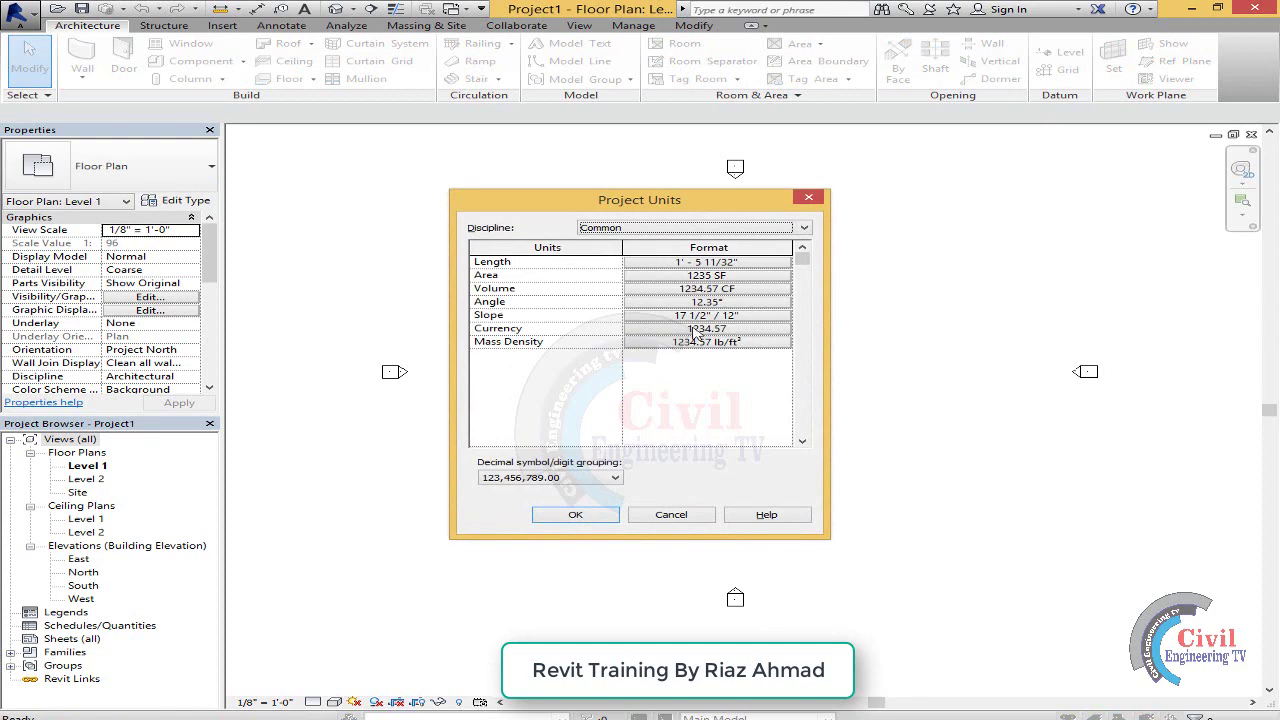
drag(690, 202, 699, 223)
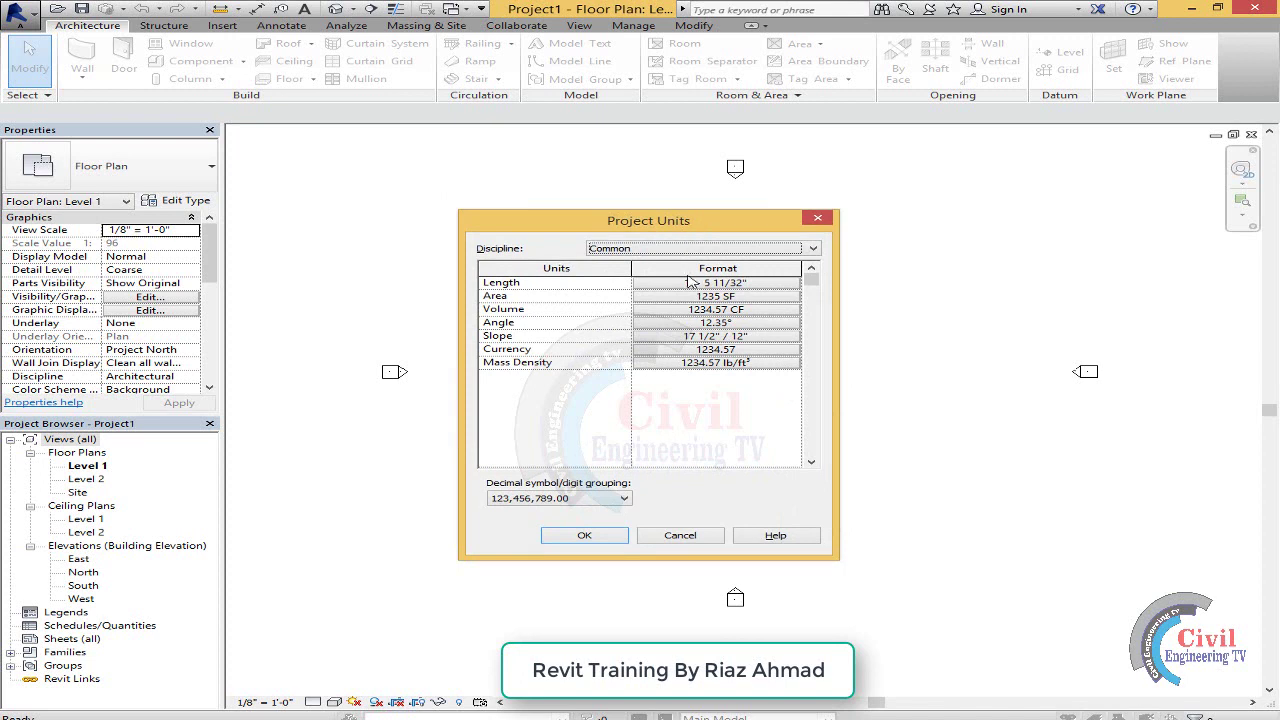
click(812, 250)
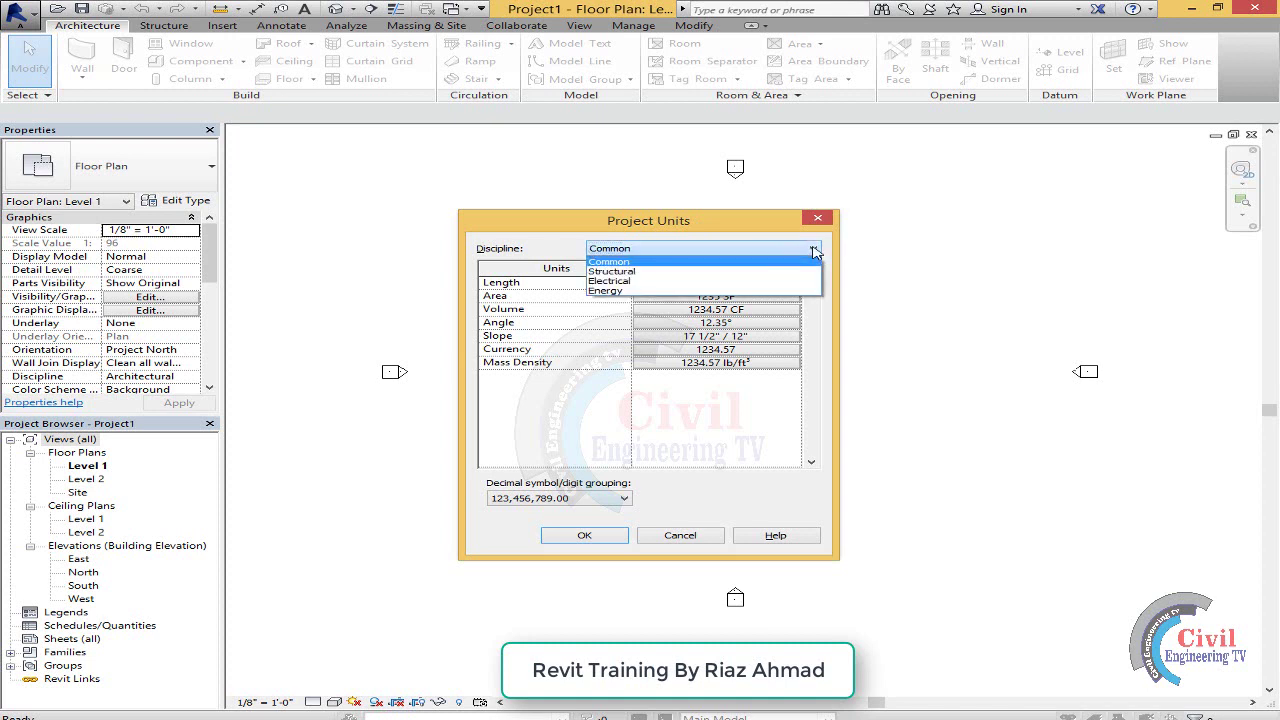
click(656, 262)
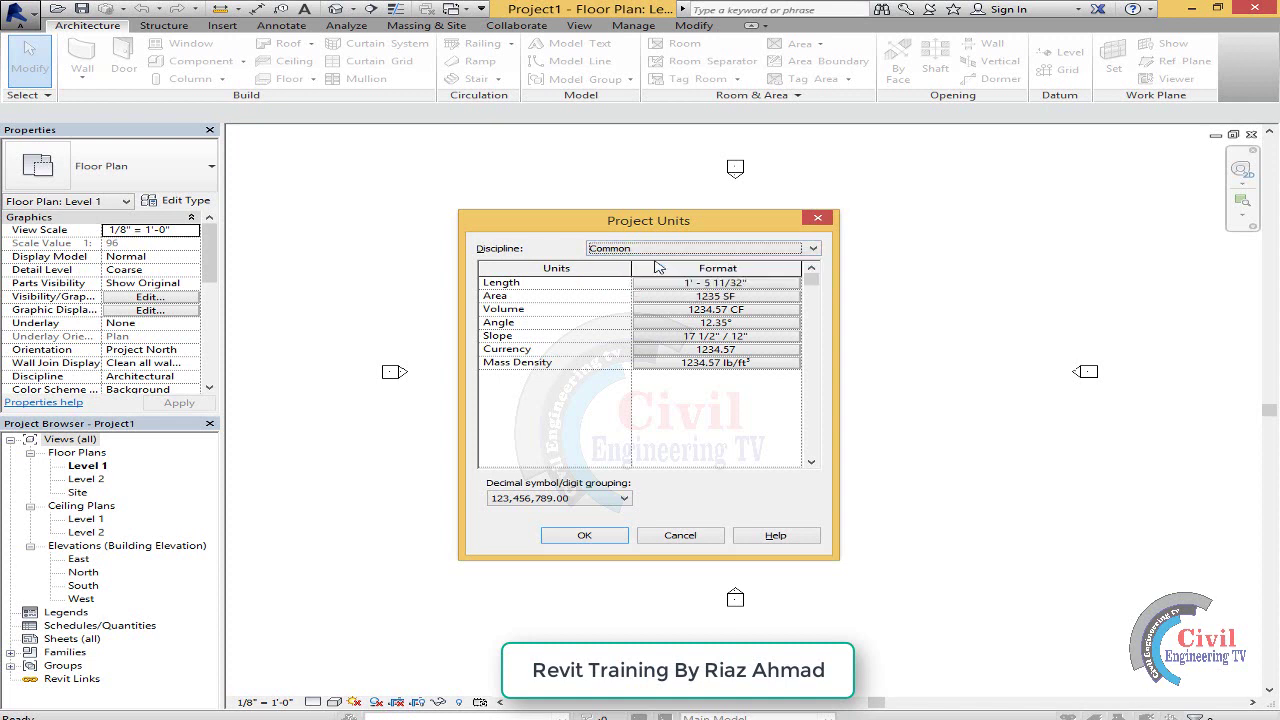
Step: Set the length format's rounding to the nearest 1/8" with feet and fractional inches as units, and accept the format
click(722, 283)
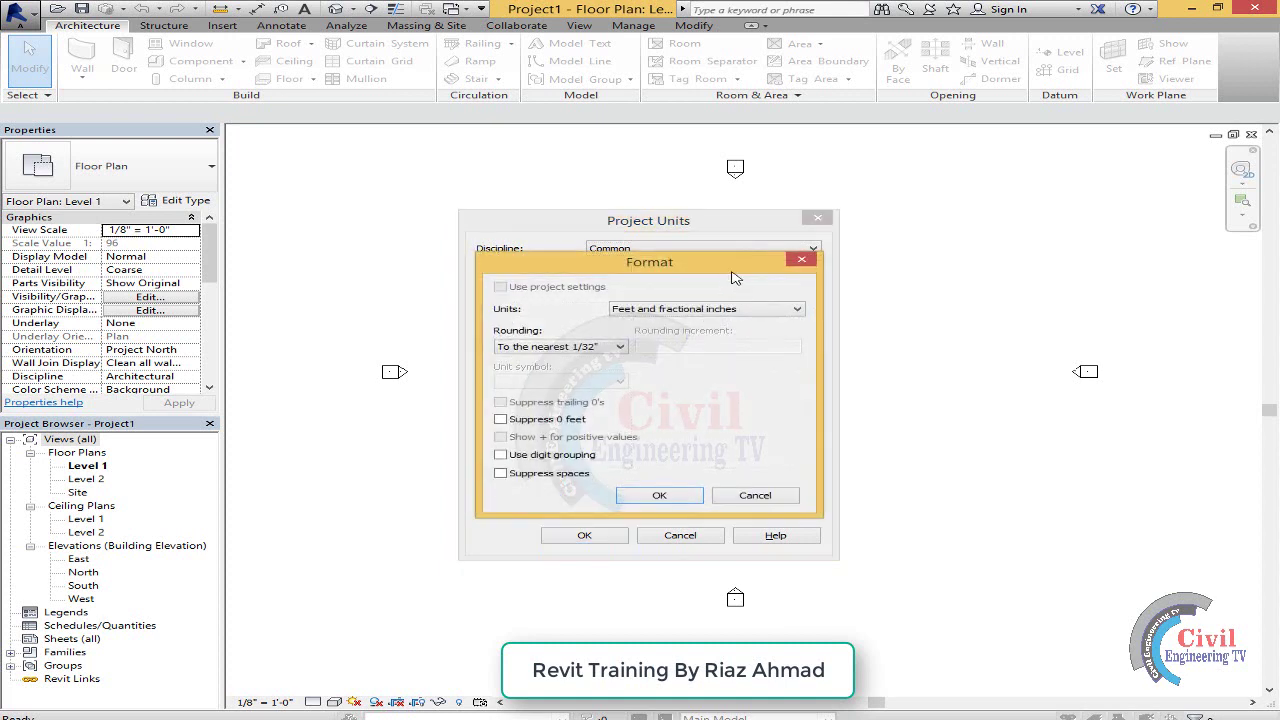
click(570, 348)
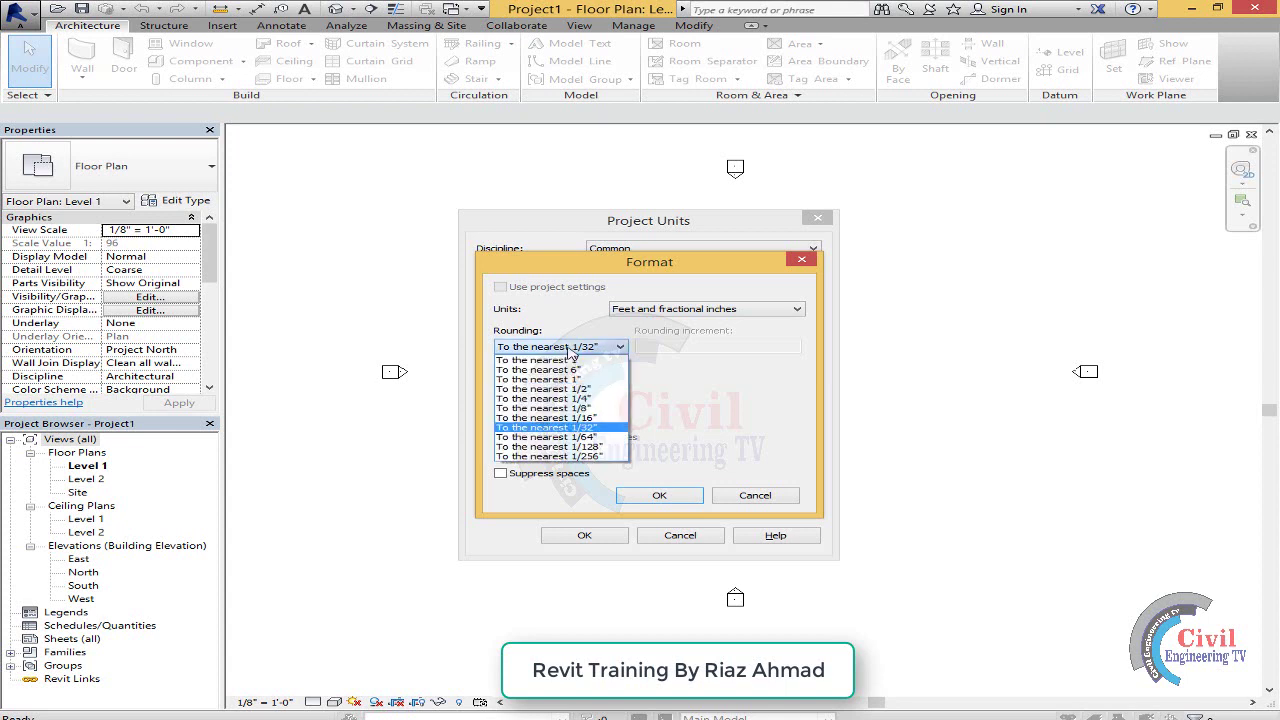
click(580, 409)
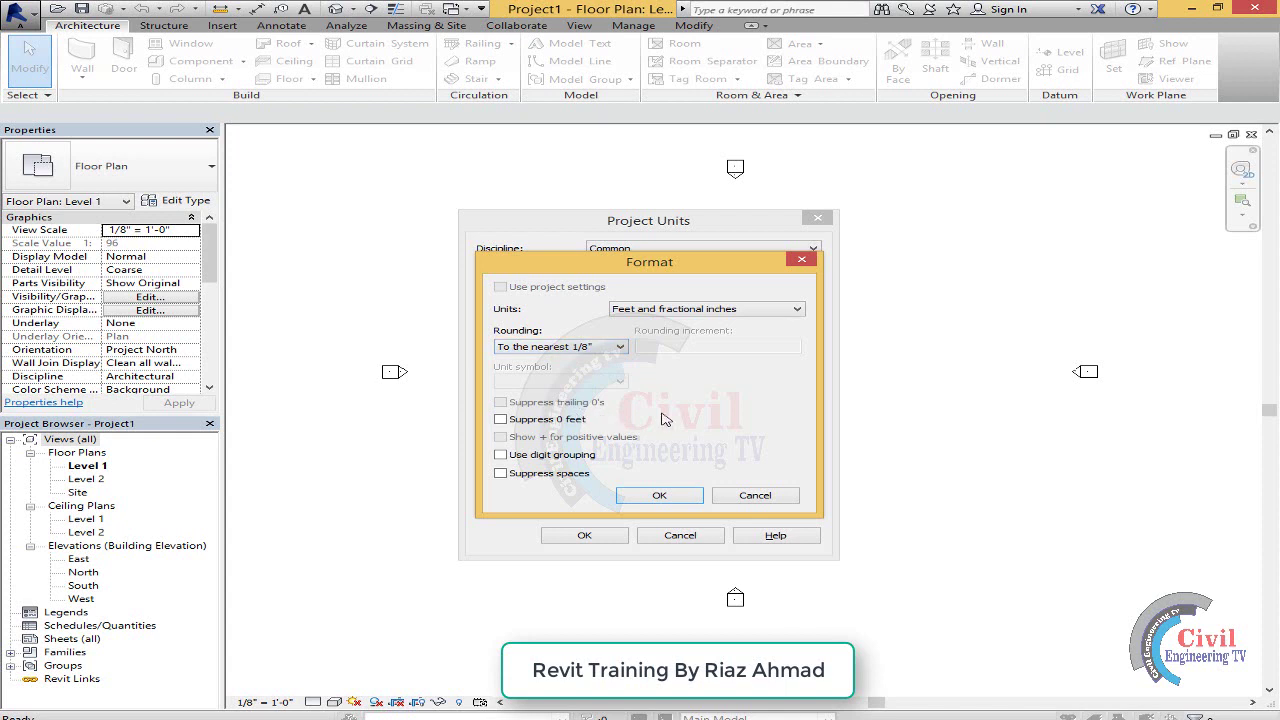
click(615, 347)
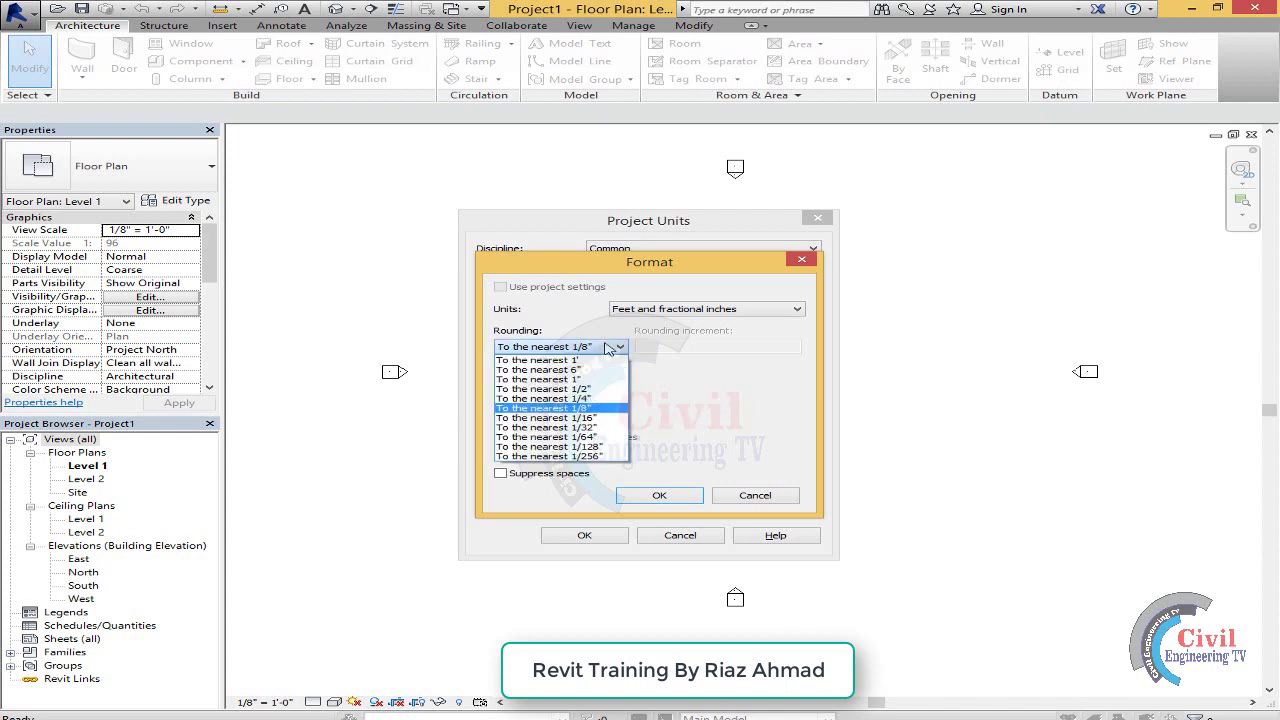
click(603, 409)
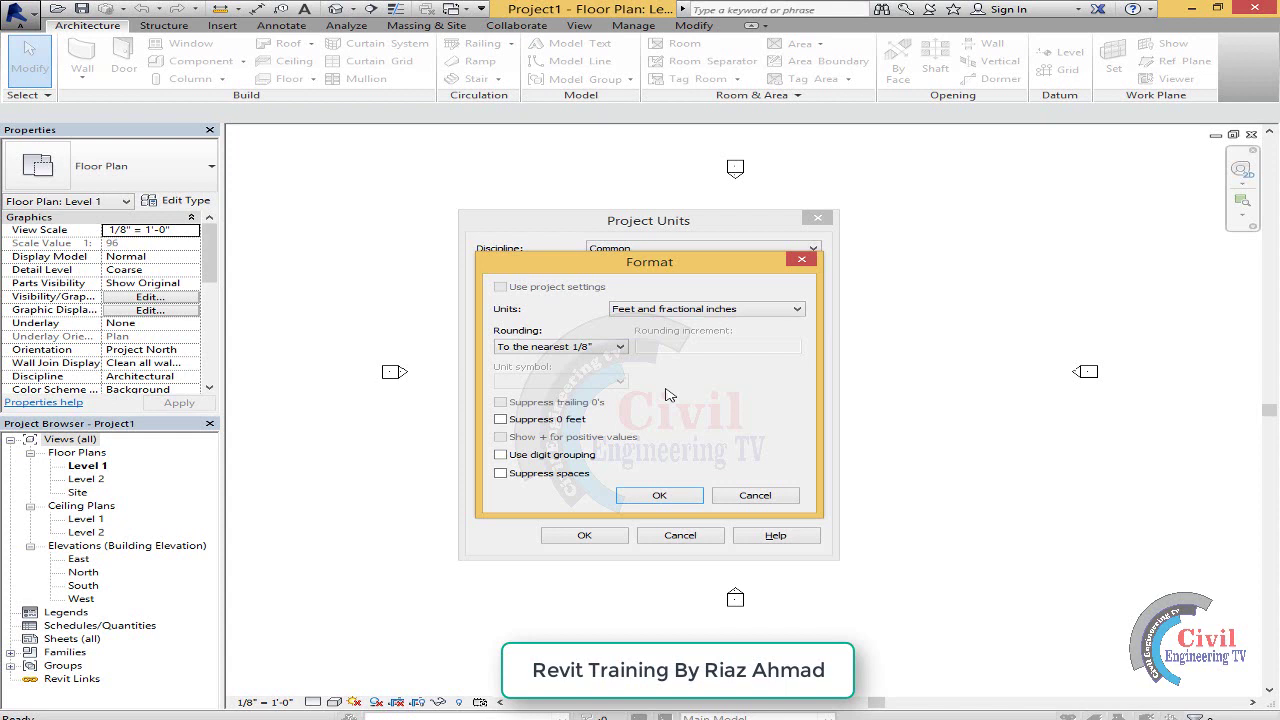
click(594, 349)
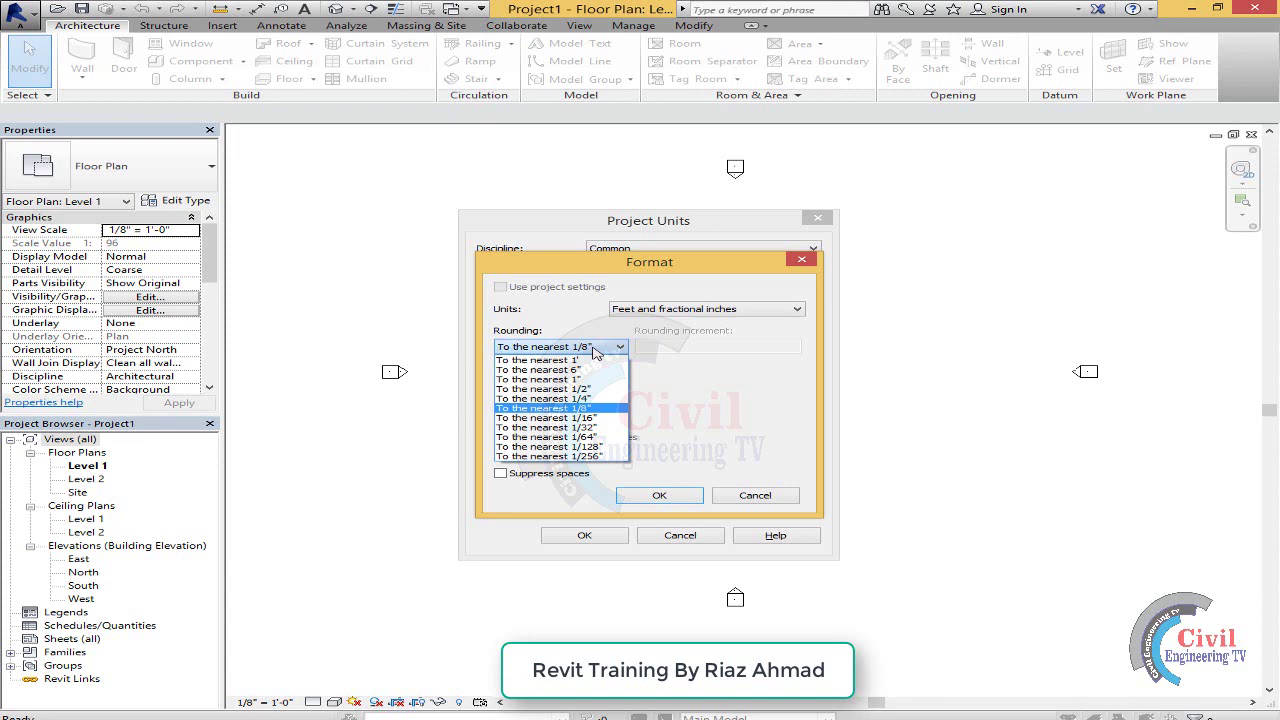
click(708, 388)
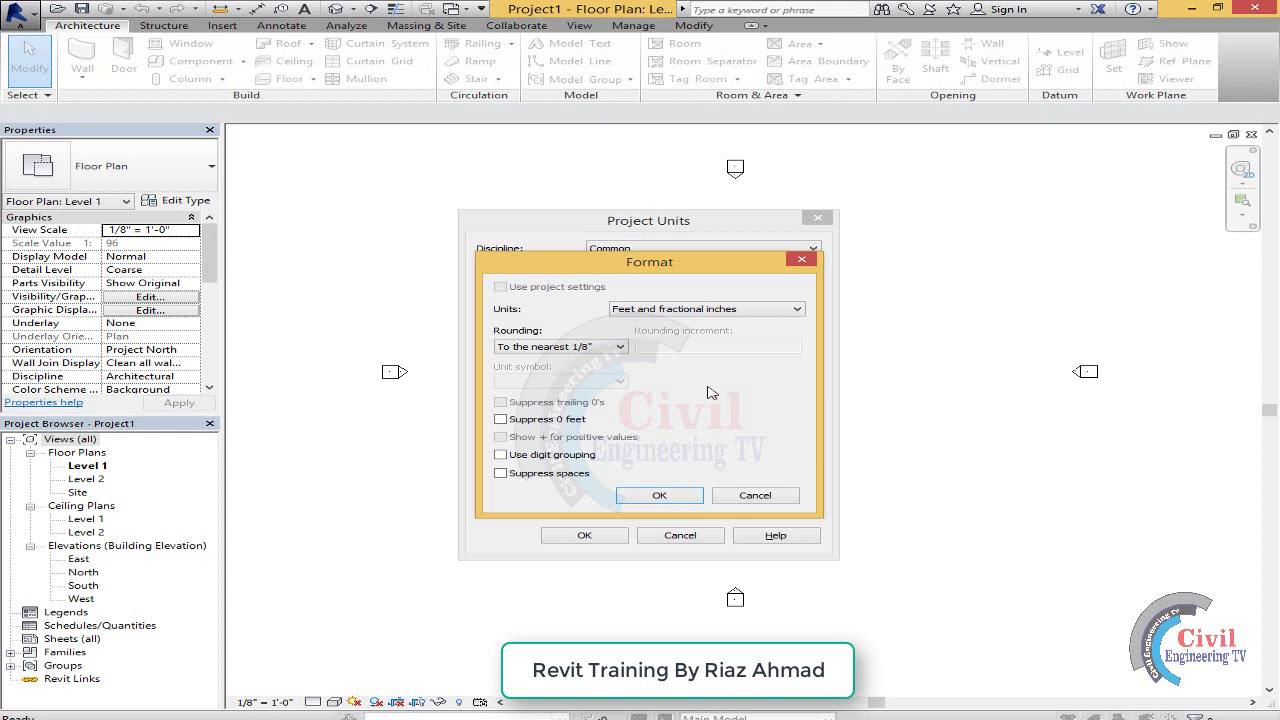
click(687, 500)
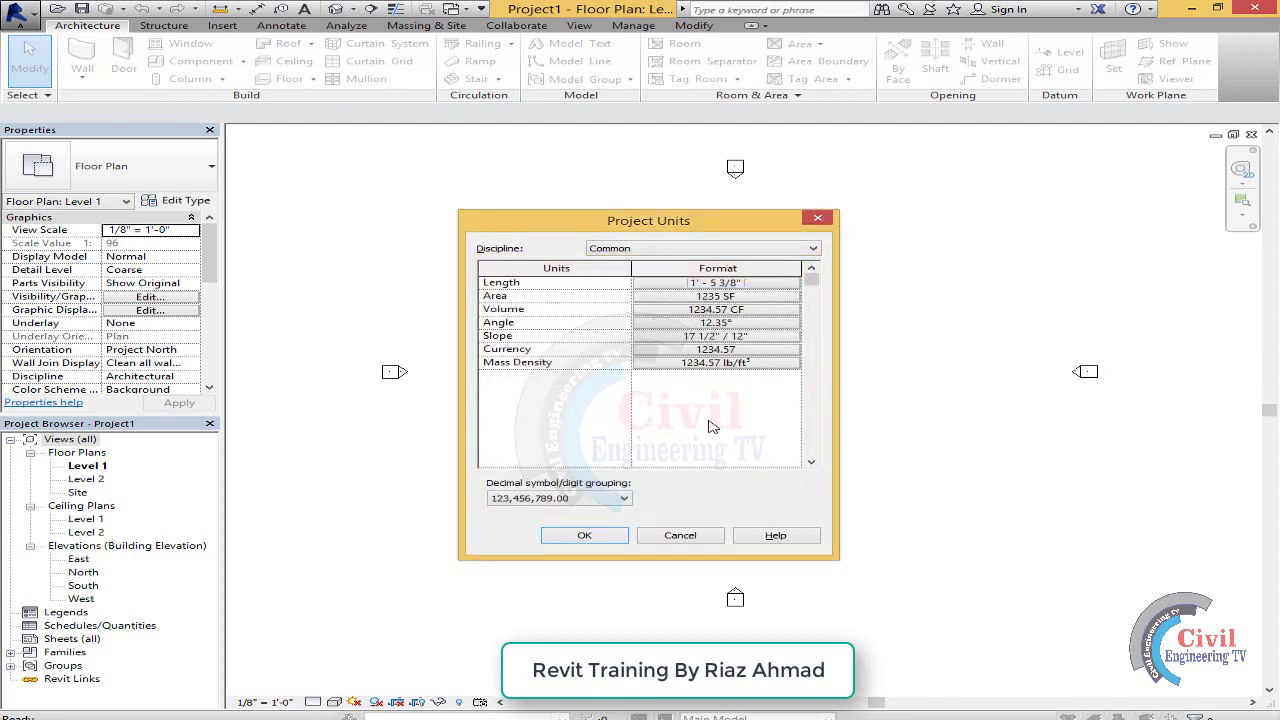
Step: Open the currency format and look through its rounding and unit symbol choices
click(704, 350)
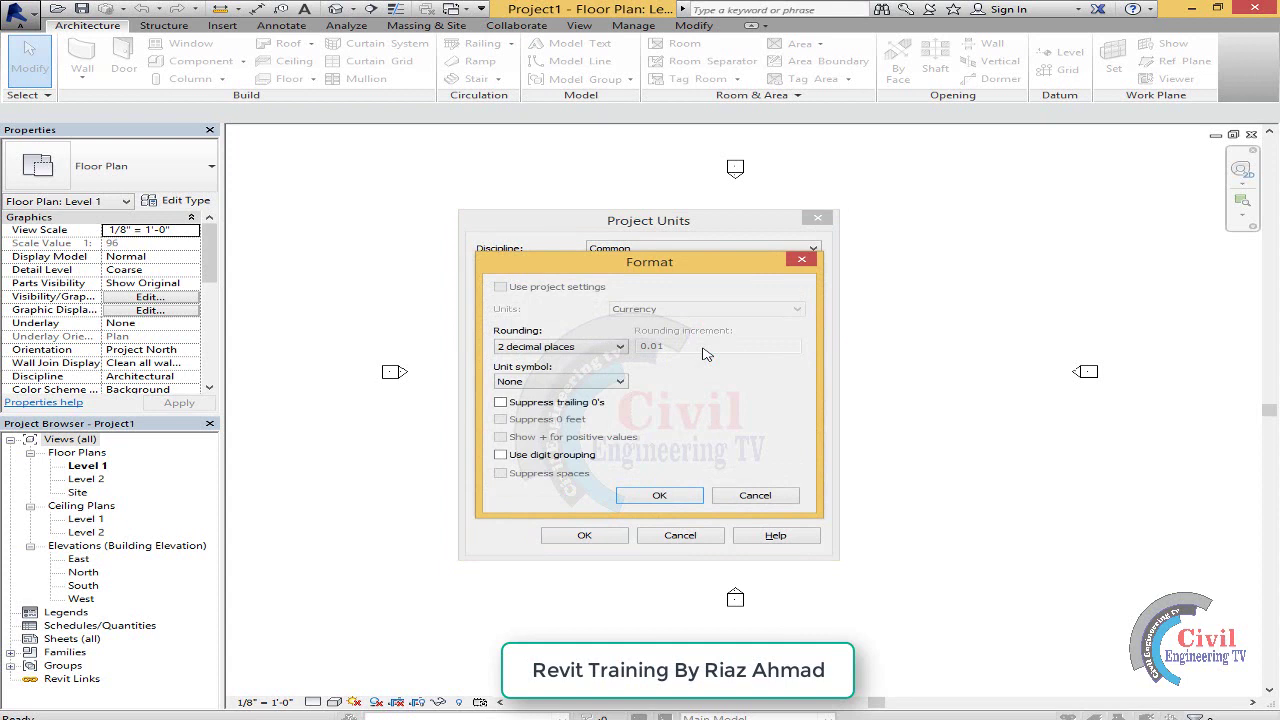
click(600, 348)
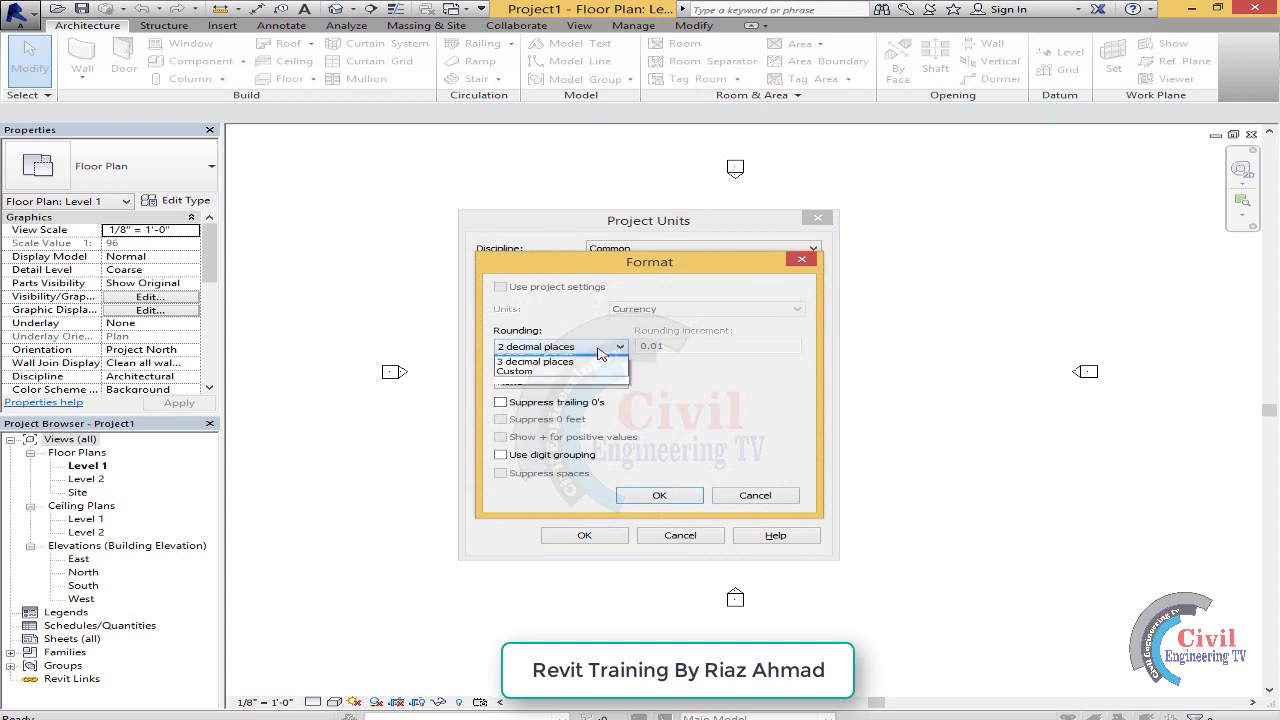
click(600, 350)
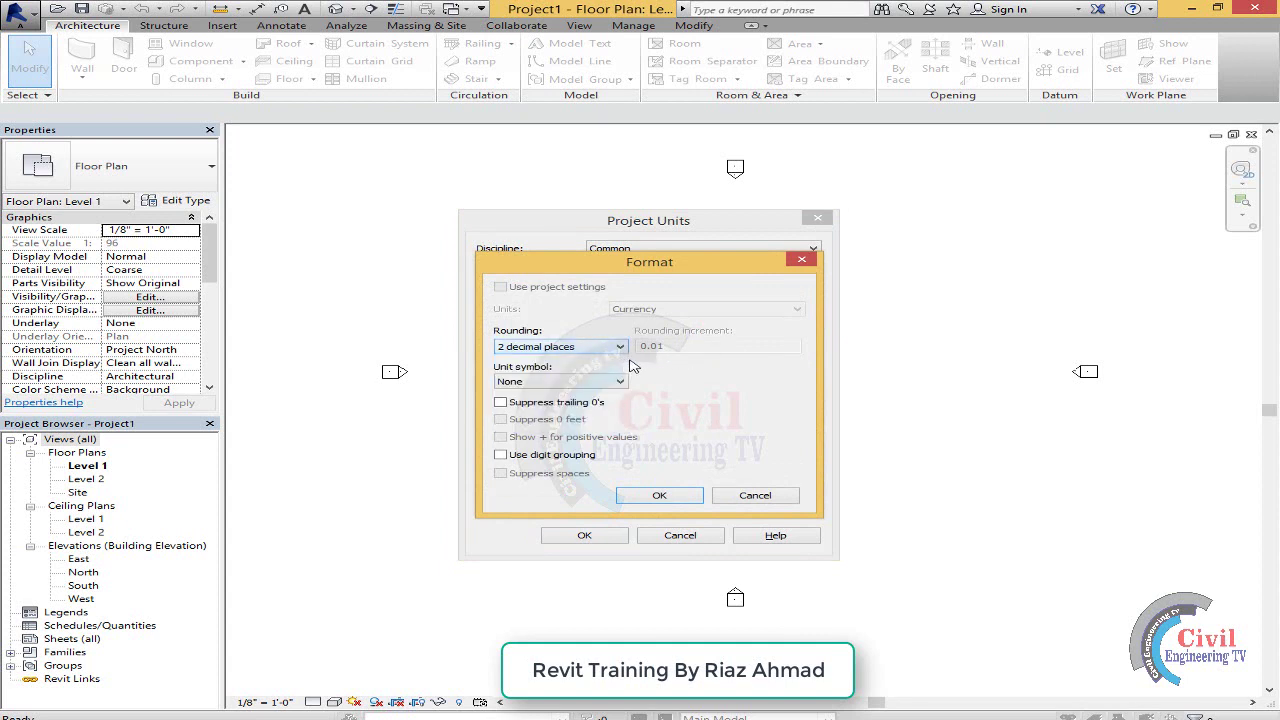
click(563, 386)
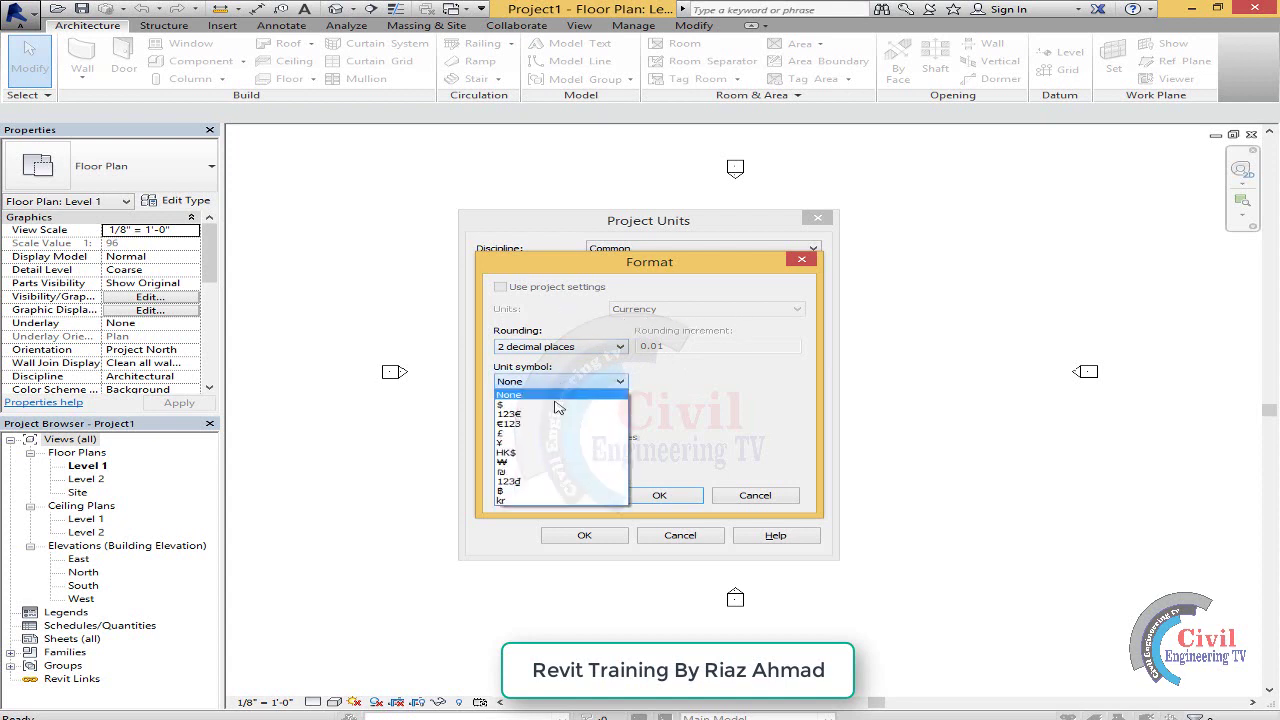
click(717, 409)
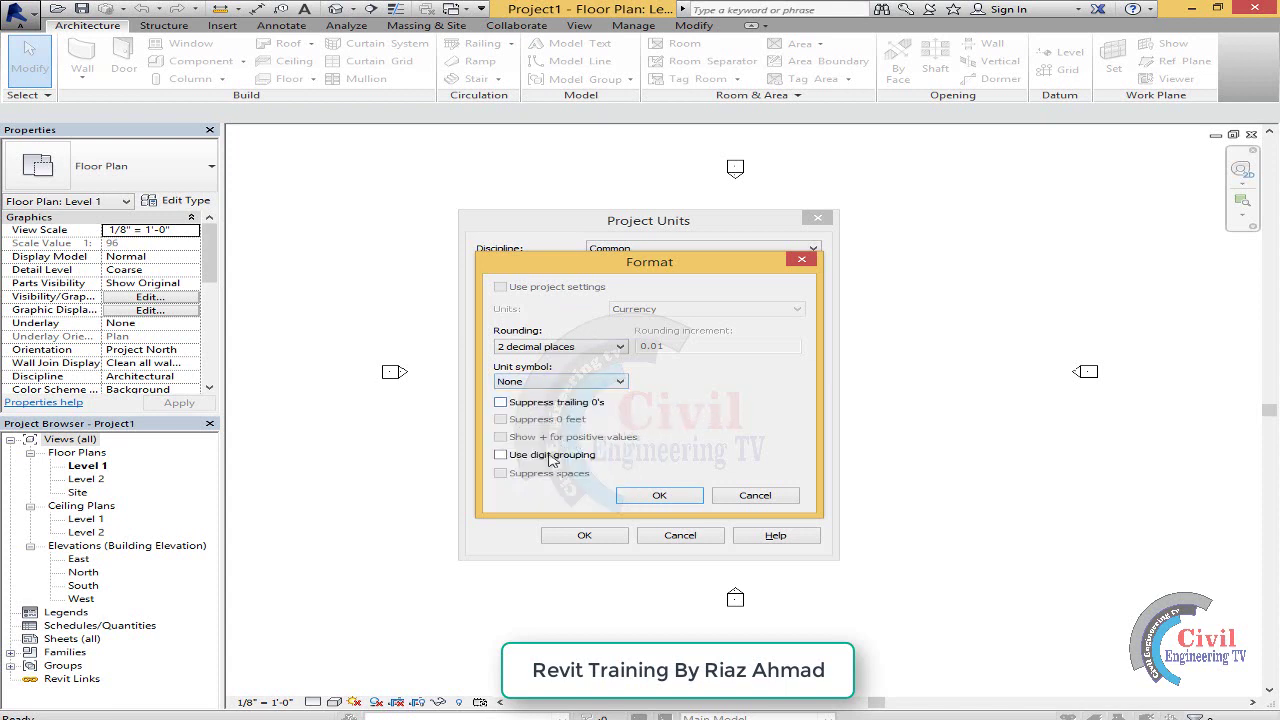
Step: Set the currency format's rounding to 2 decimal places, keep None as the unit symbol, and accept the format
click(559, 349)
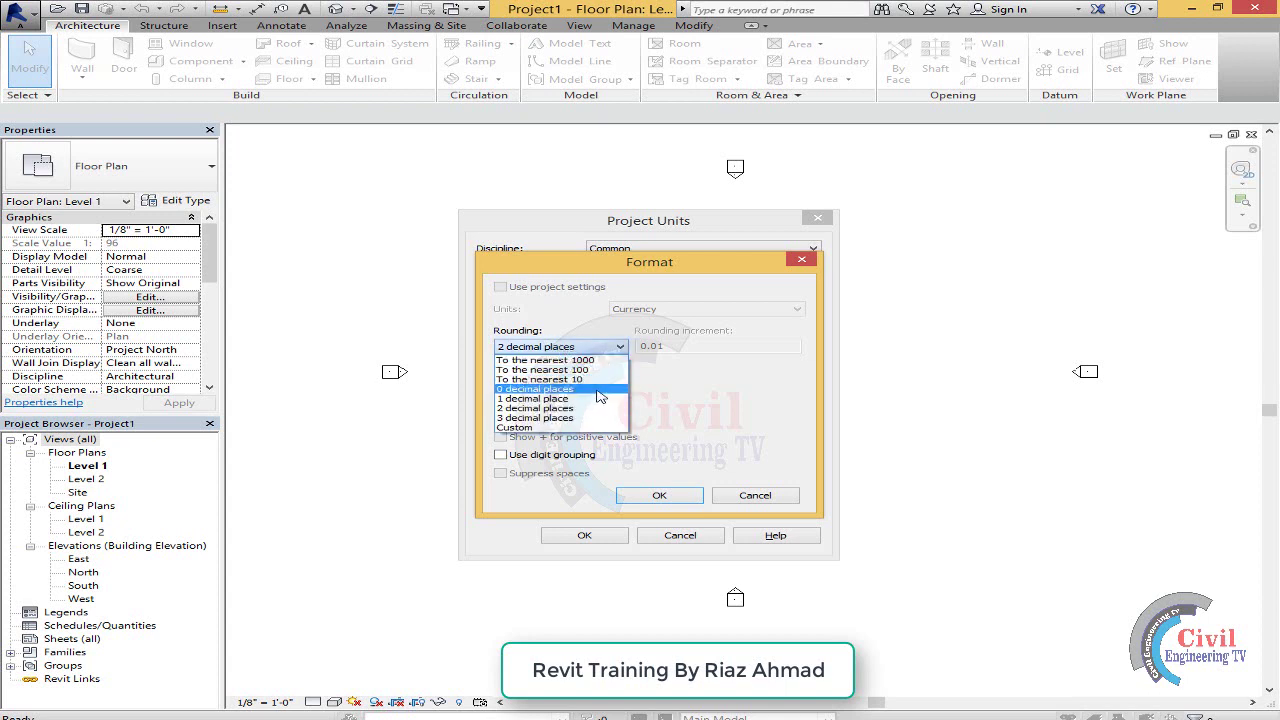
click(597, 399)
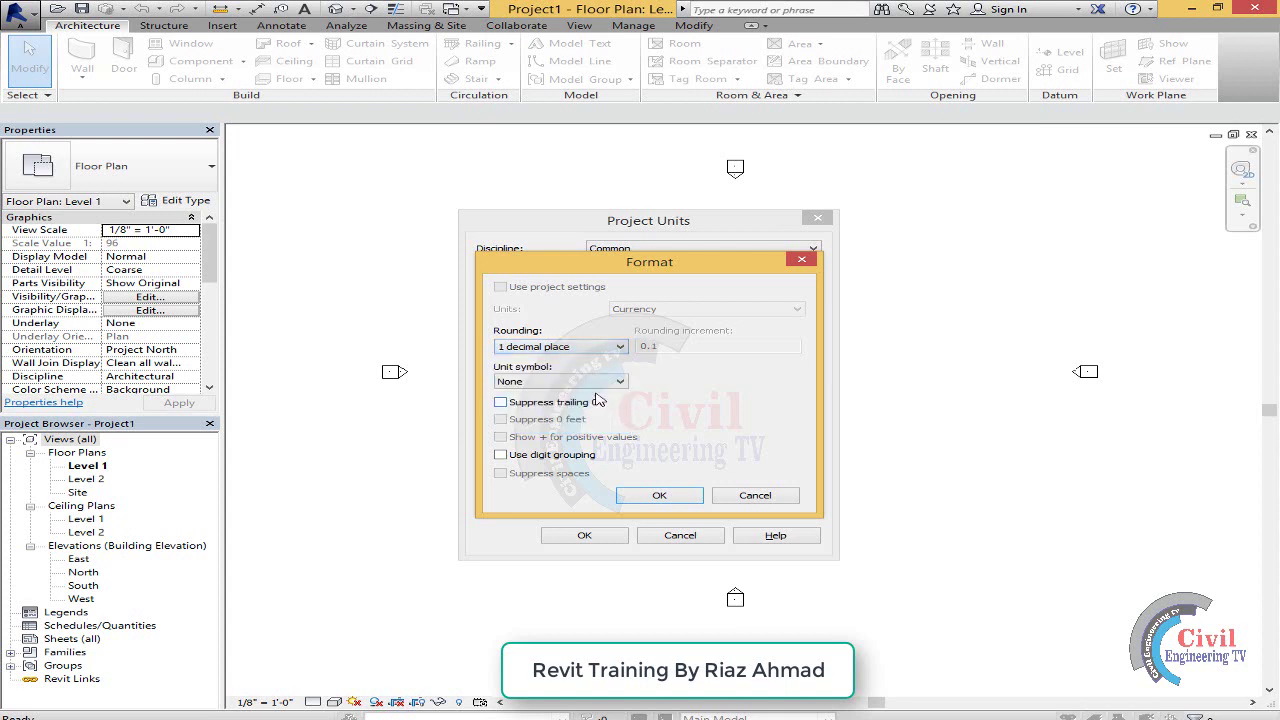
click(580, 349)
click(568, 409)
click(560, 383)
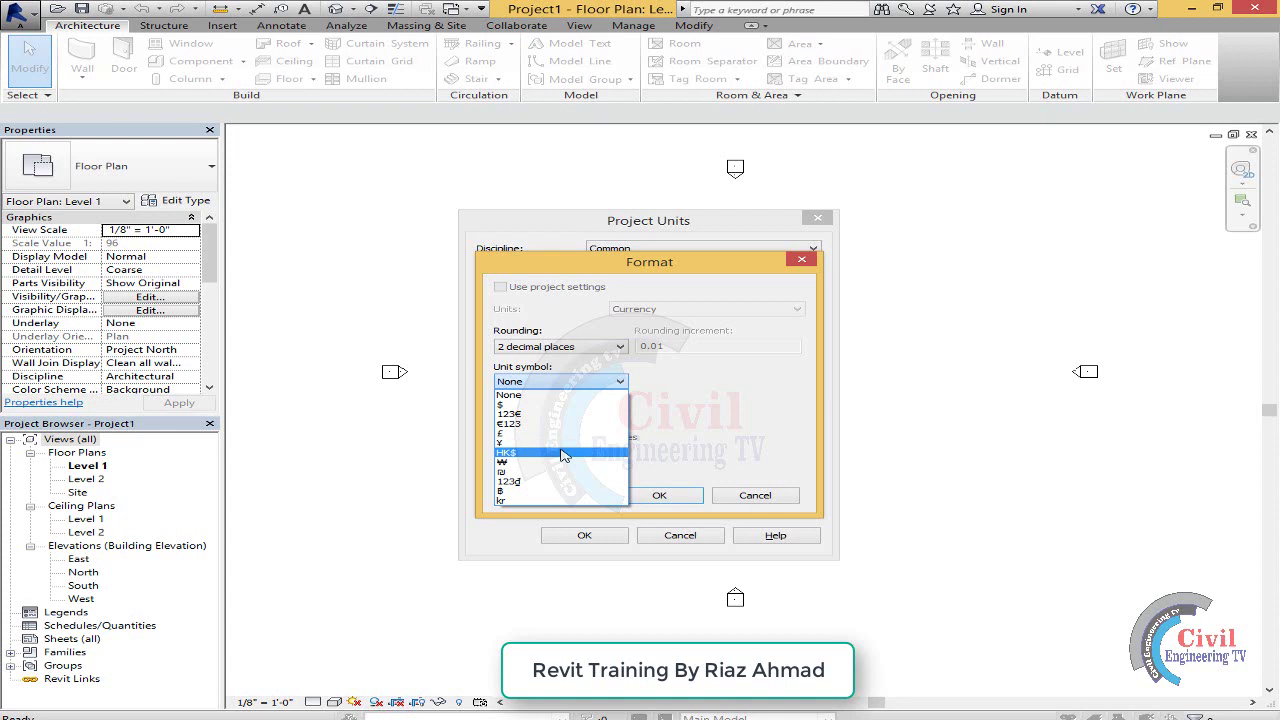
click(732, 426)
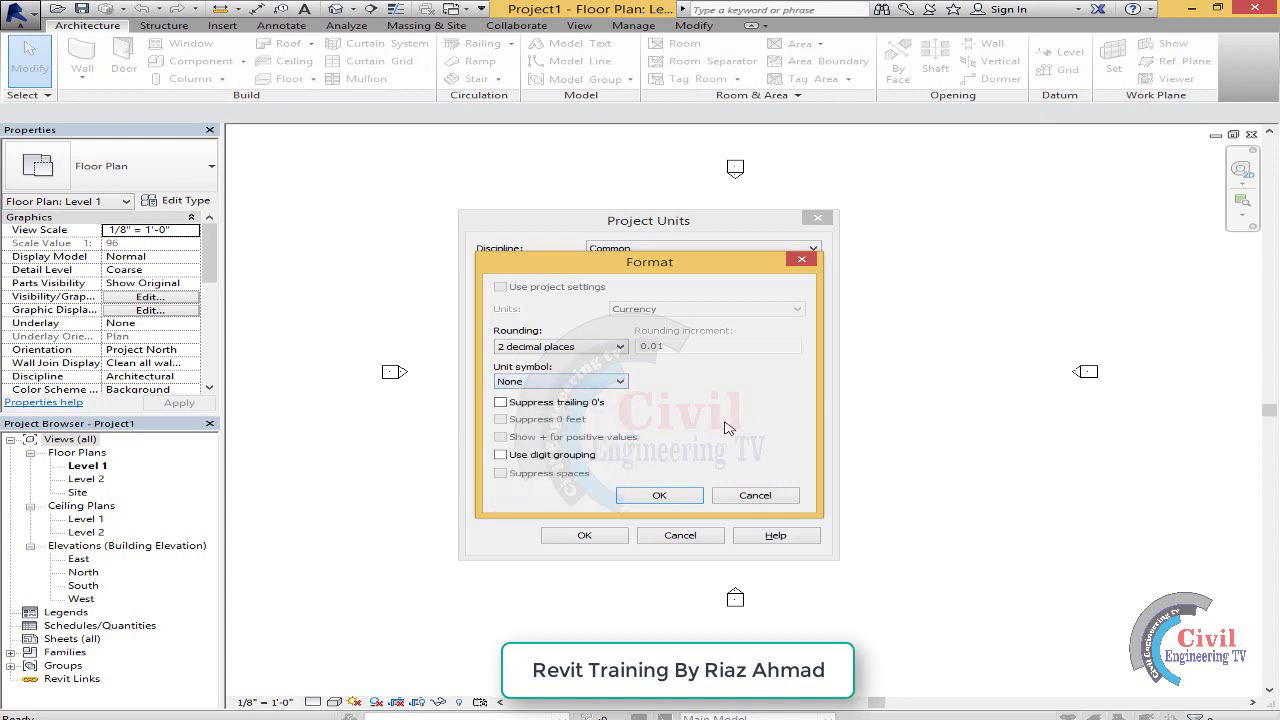
click(659, 496)
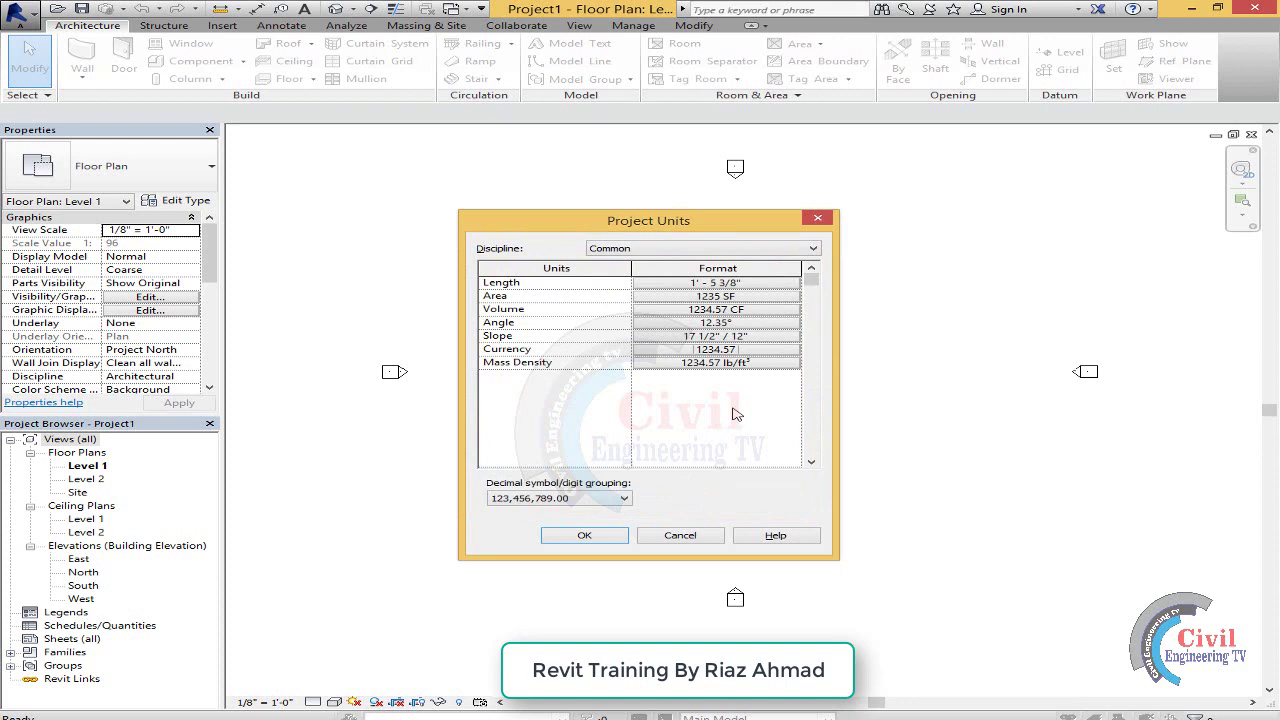
Step: Choose 123,456,789.00 as the decimal symbol and digit grouping, and accept the project units
click(608, 500)
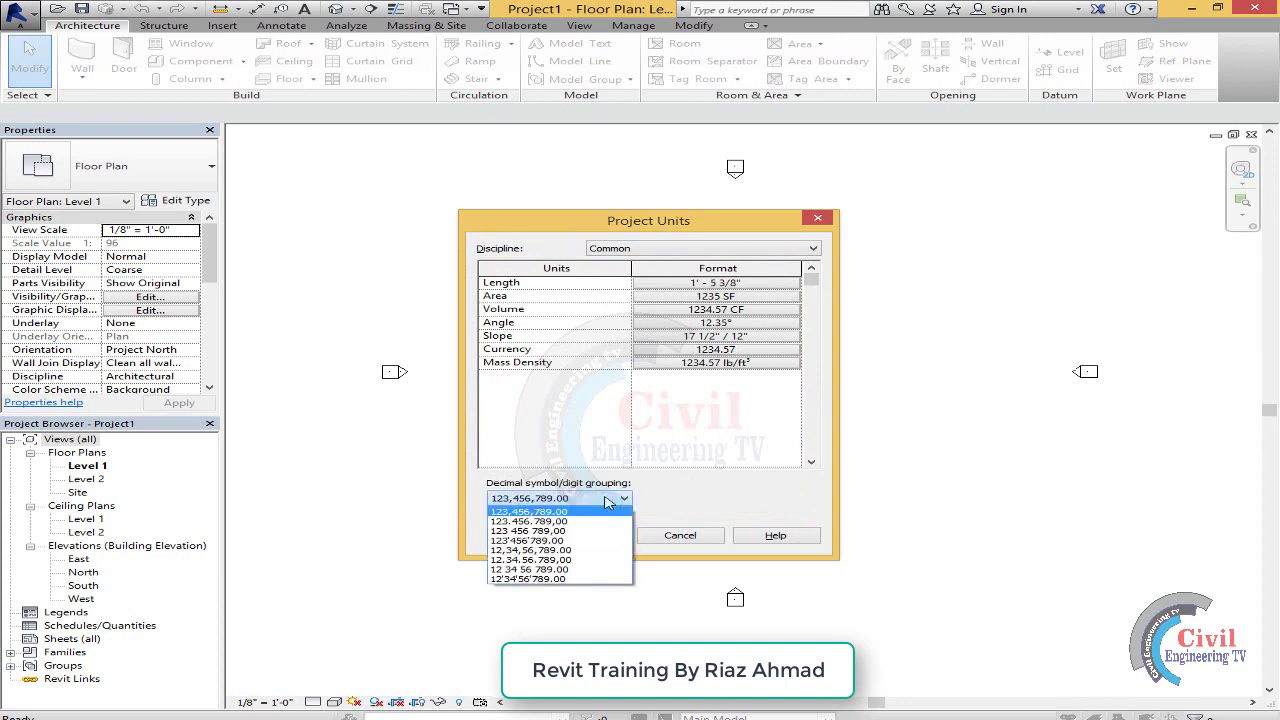
click(600, 511)
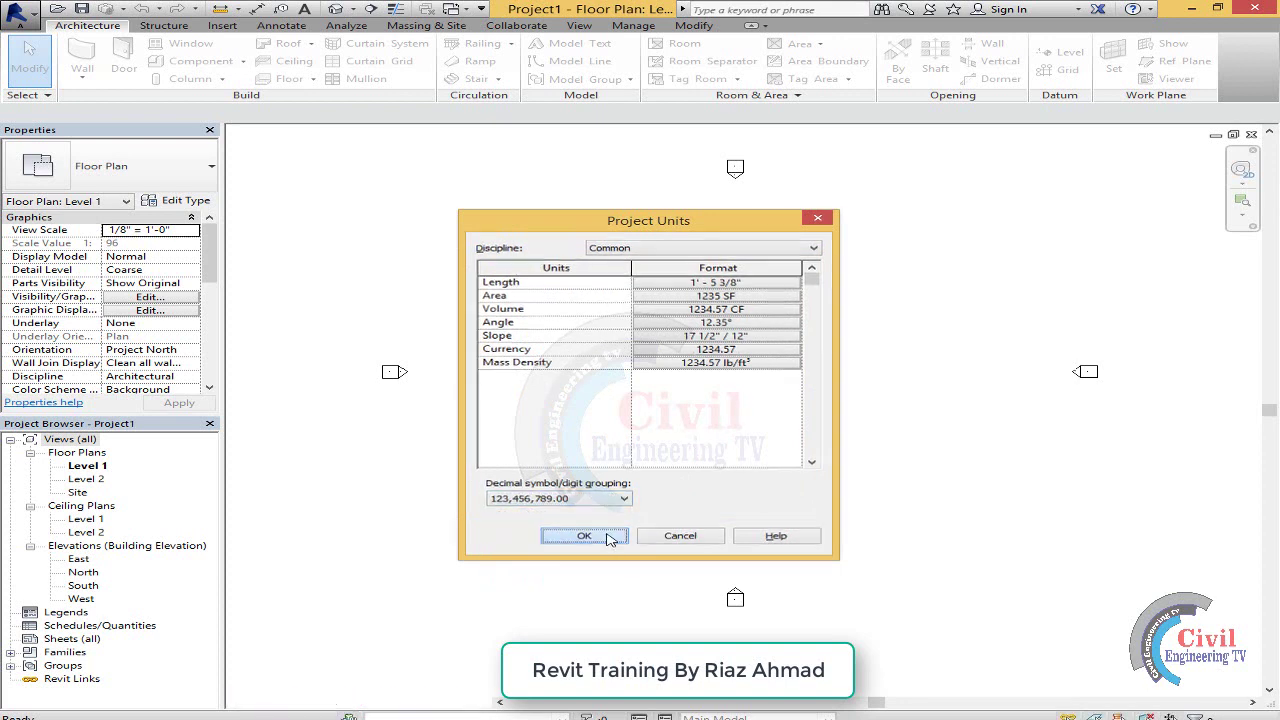
click(585, 536)
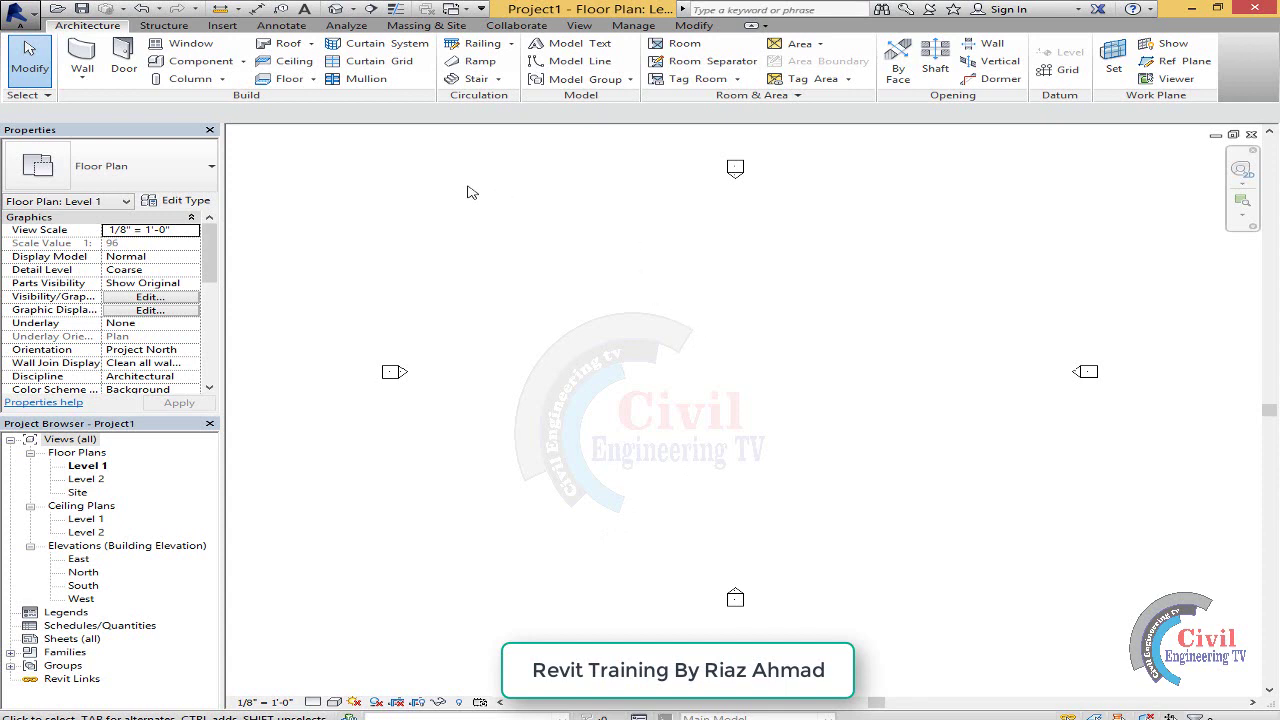
click(90, 82)
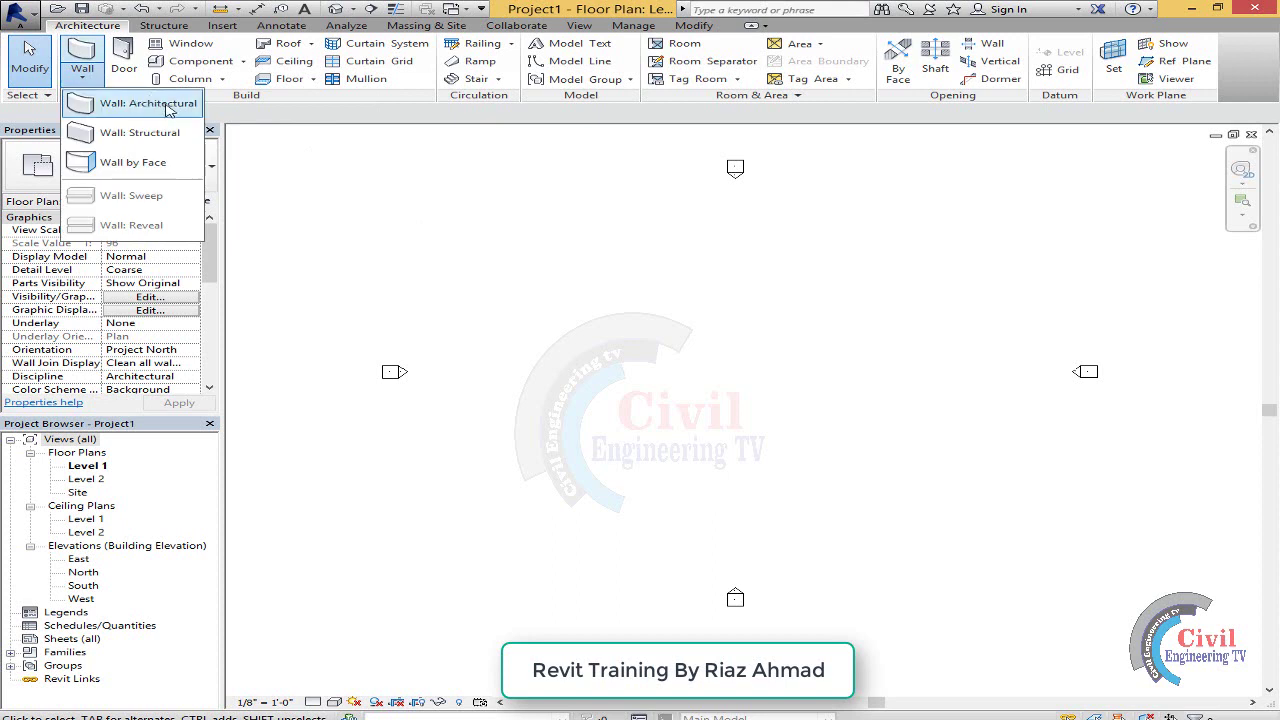
click(712, 364)
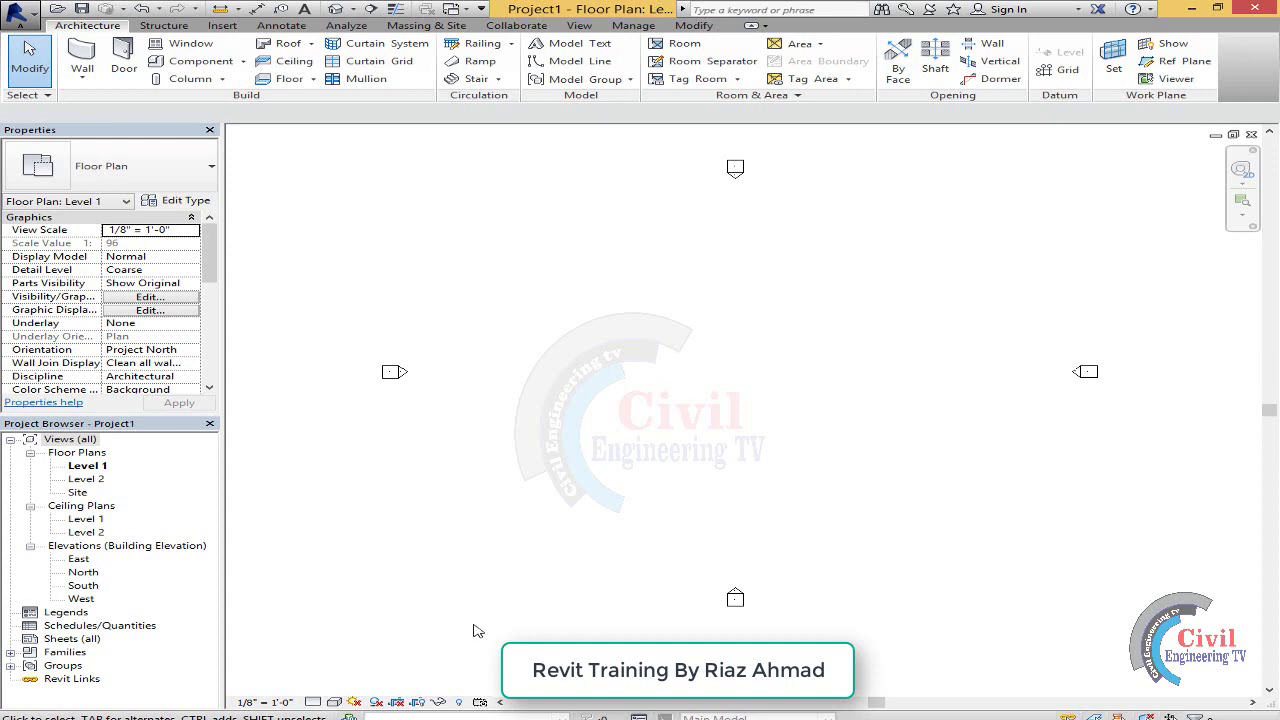
click(885, 719)
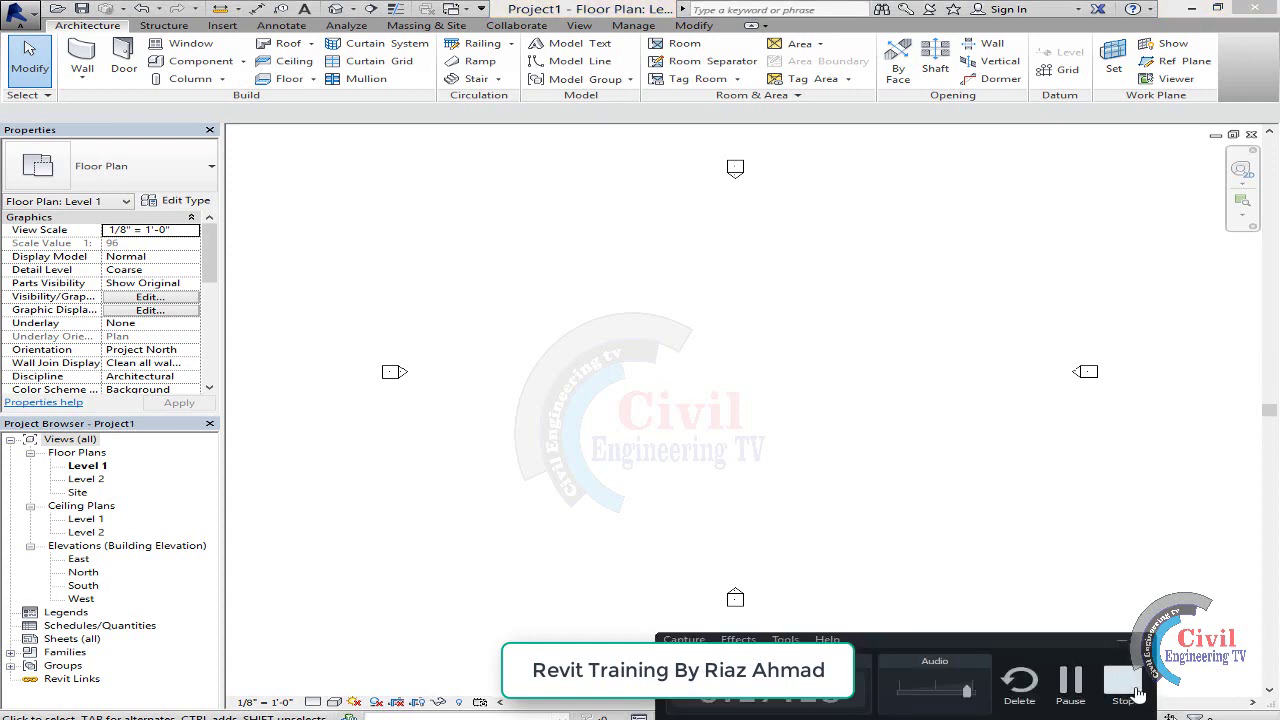